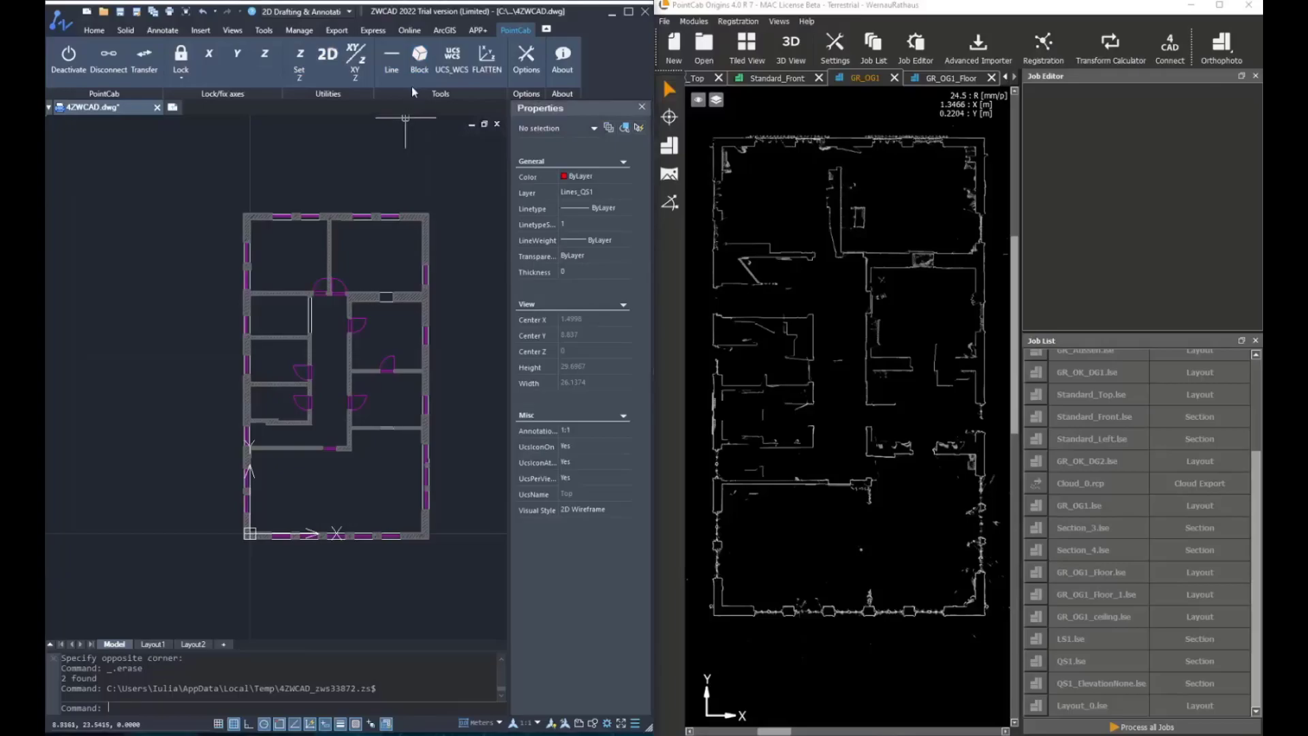
# Start the PointCab Insert blocks tool and load the block template file PC_Tools-BlockDefinitionen01_m.dwg
pyautogui.click(419, 56)
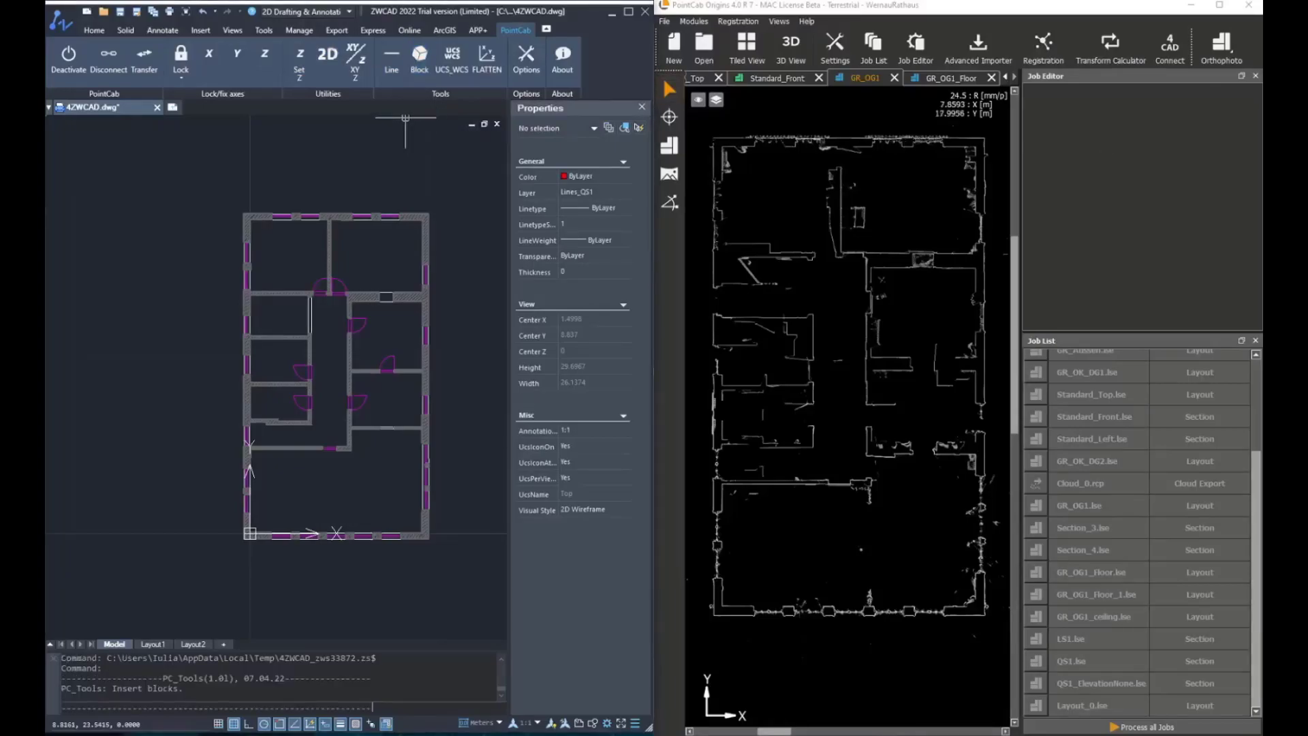
pyautogui.click(479, 186)
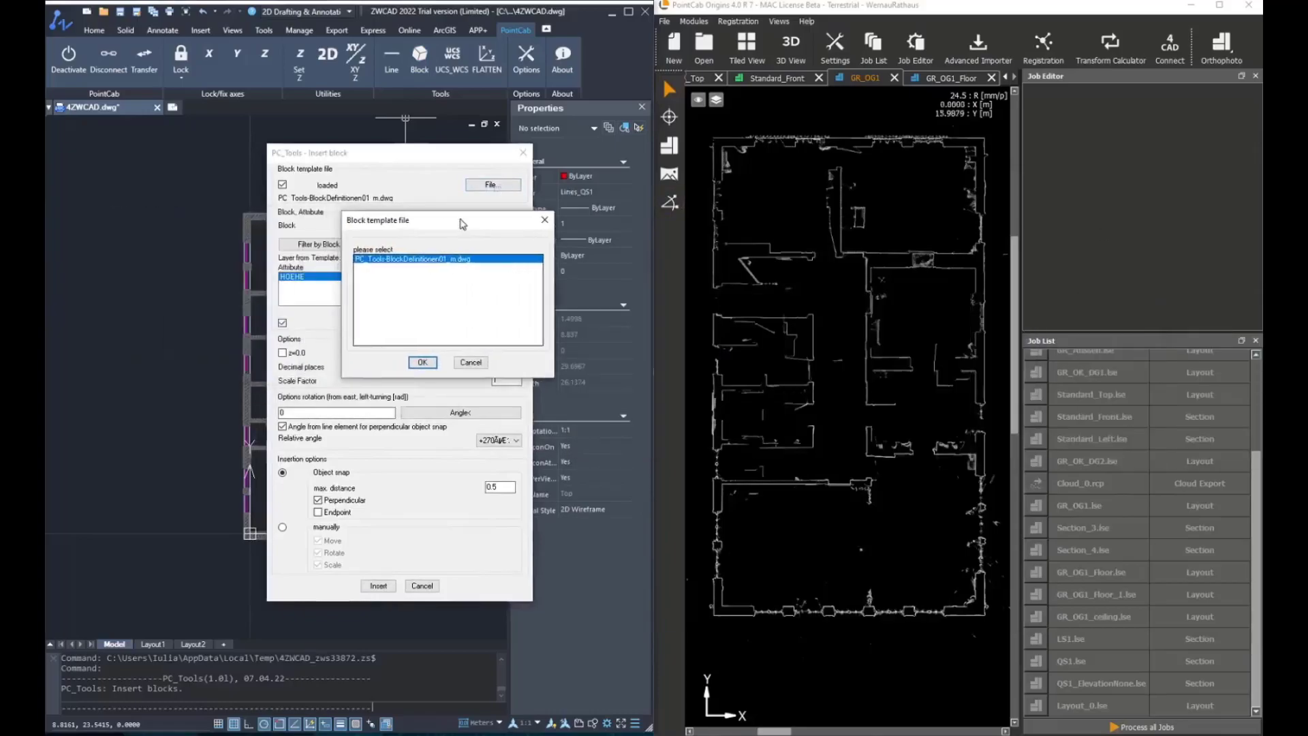
pyautogui.click(419, 362)
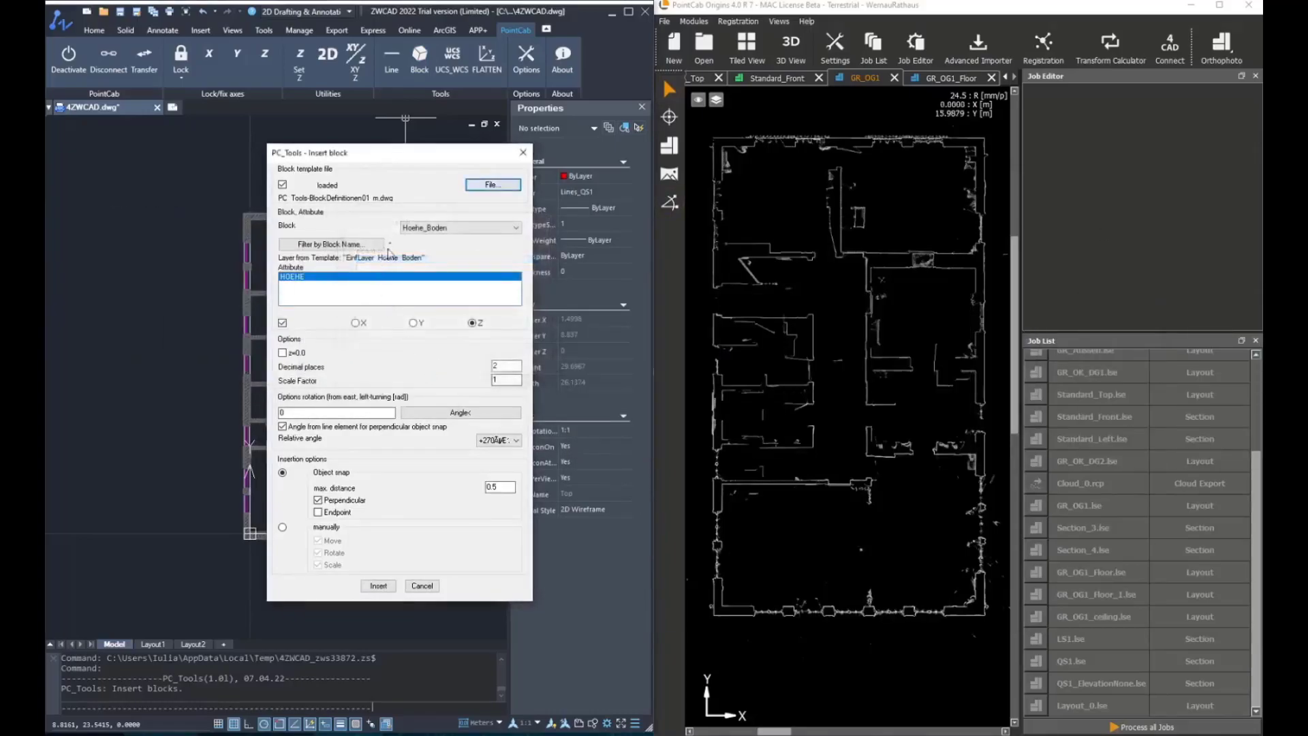
# Choose the Hoehe_Boden block for insertion and set the relative angle to 0.0
pyautogui.click(426, 228)
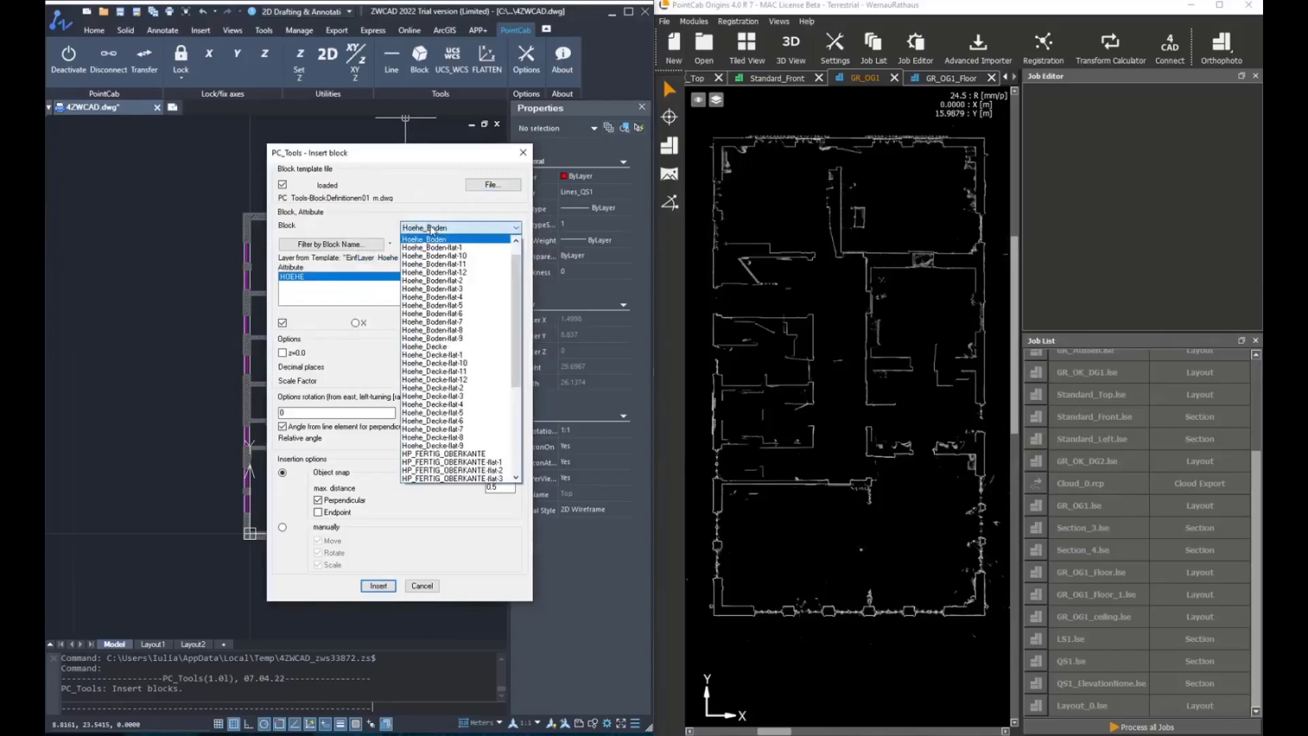
pyautogui.scroll(-6, 496, 311)
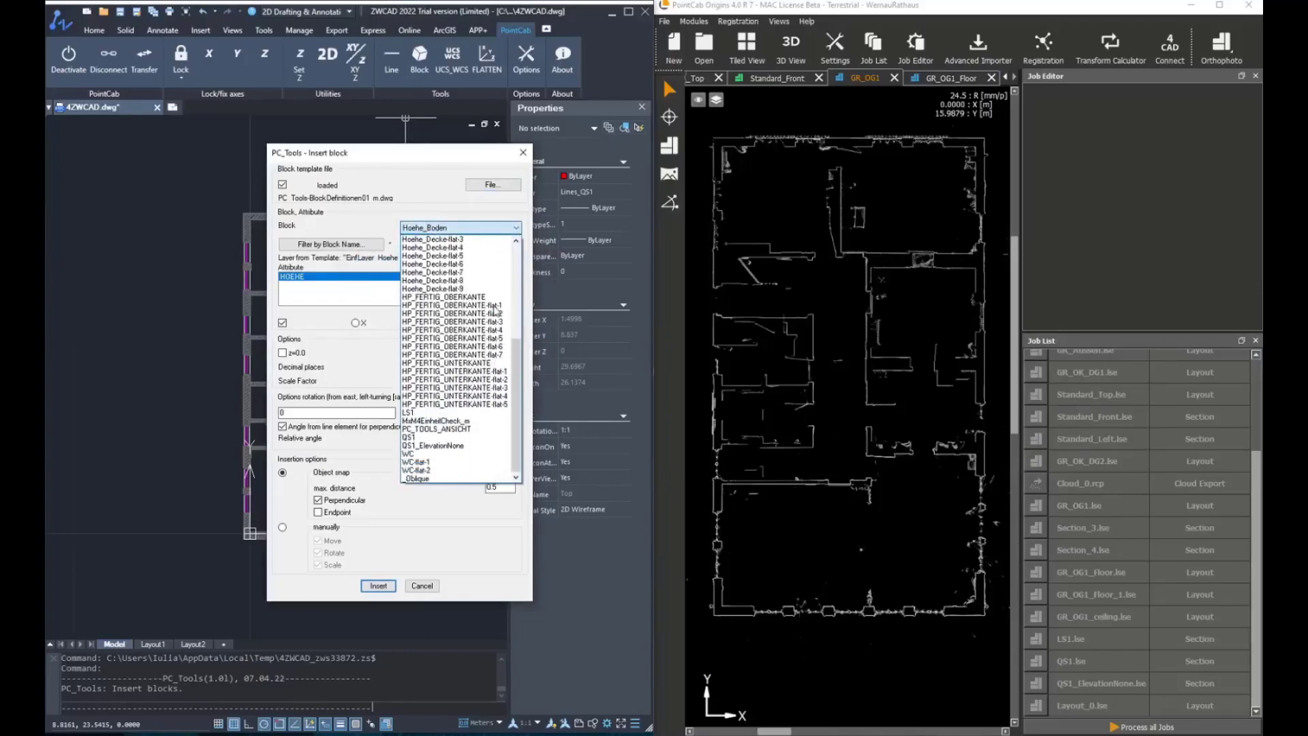
pyautogui.scroll(7, 495, 307)
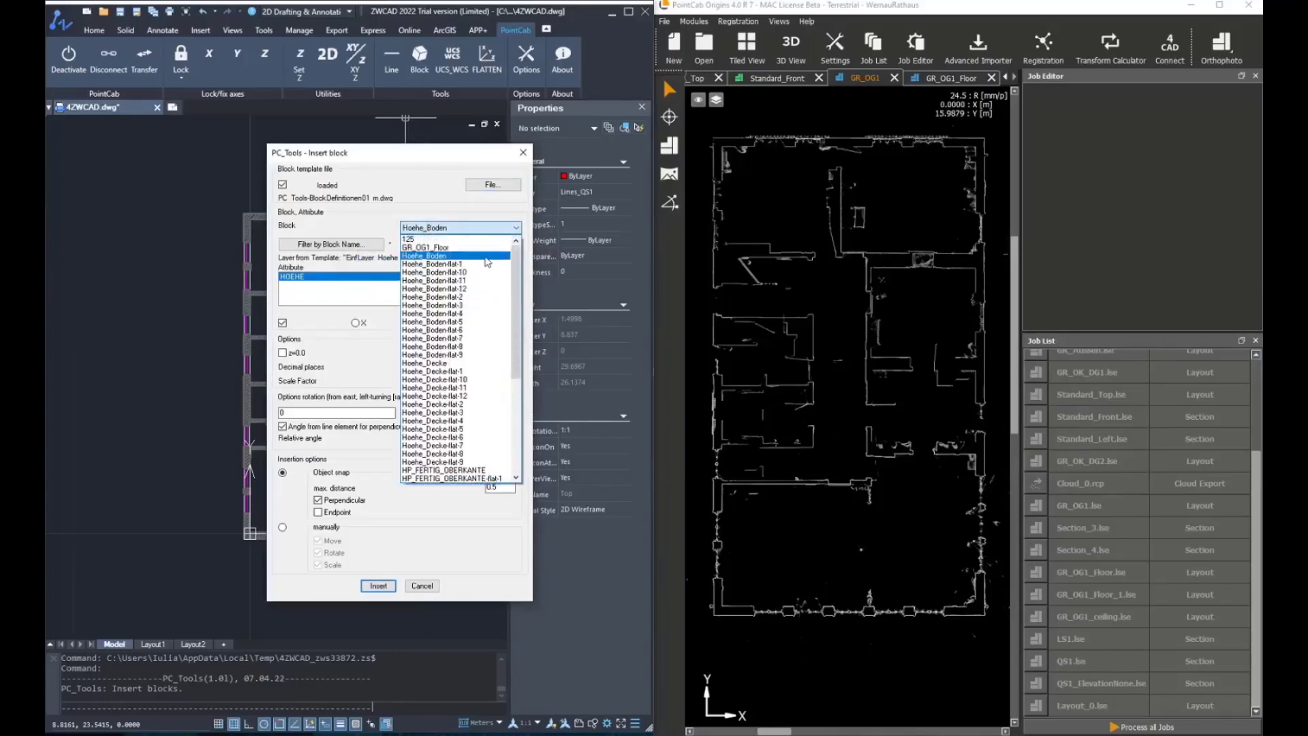
pyautogui.click(487, 256)
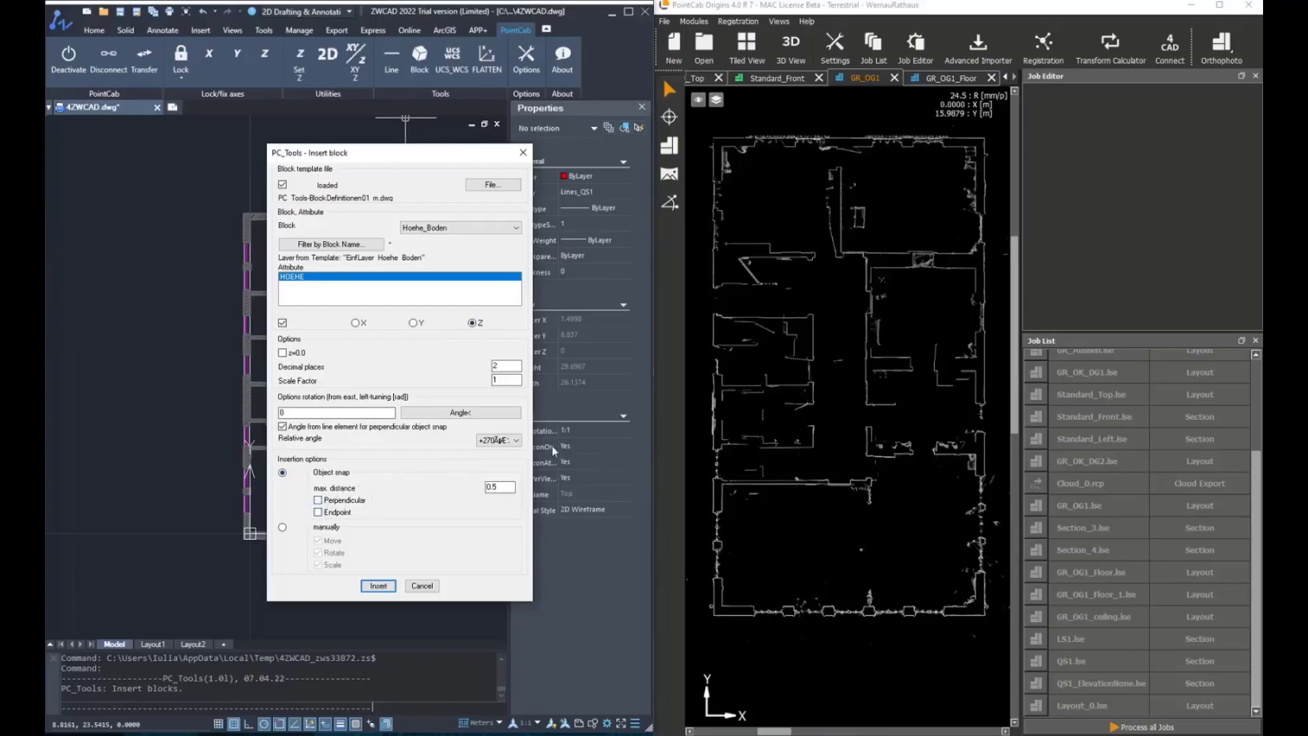
pyautogui.click(498, 440)
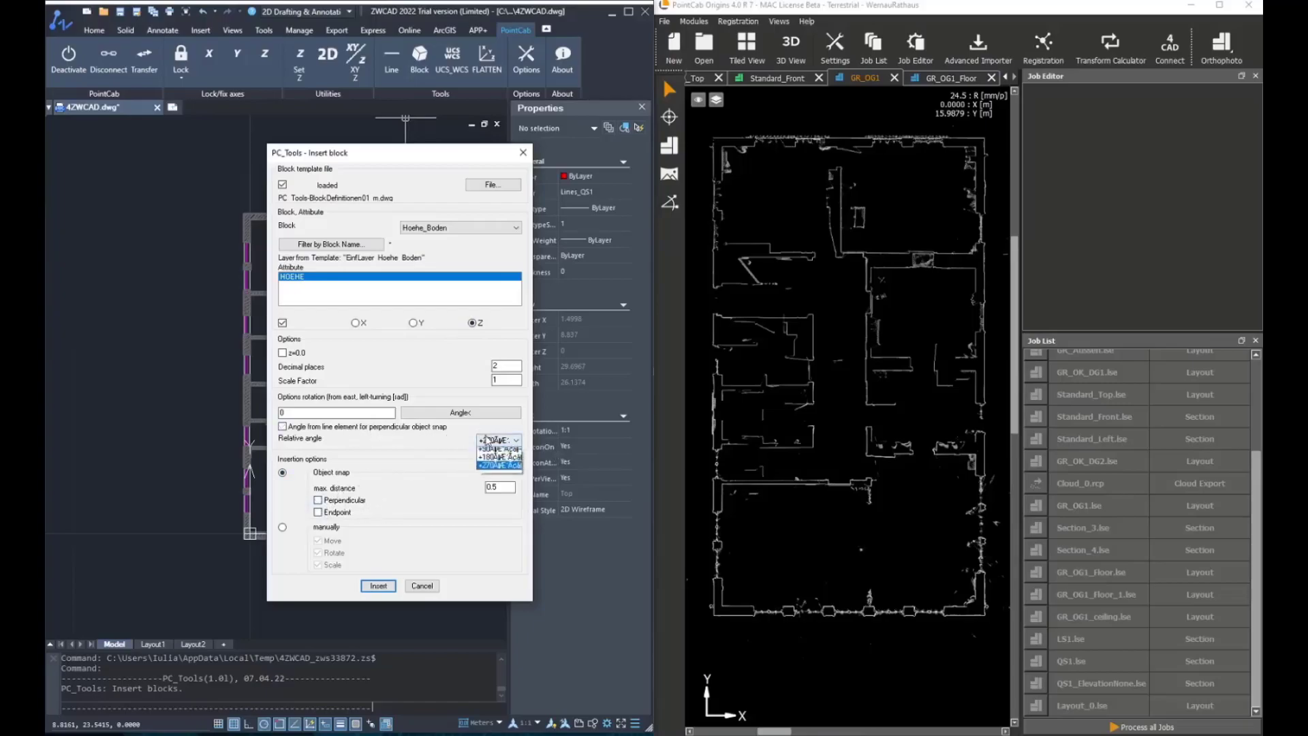
pyautogui.click(497, 451)
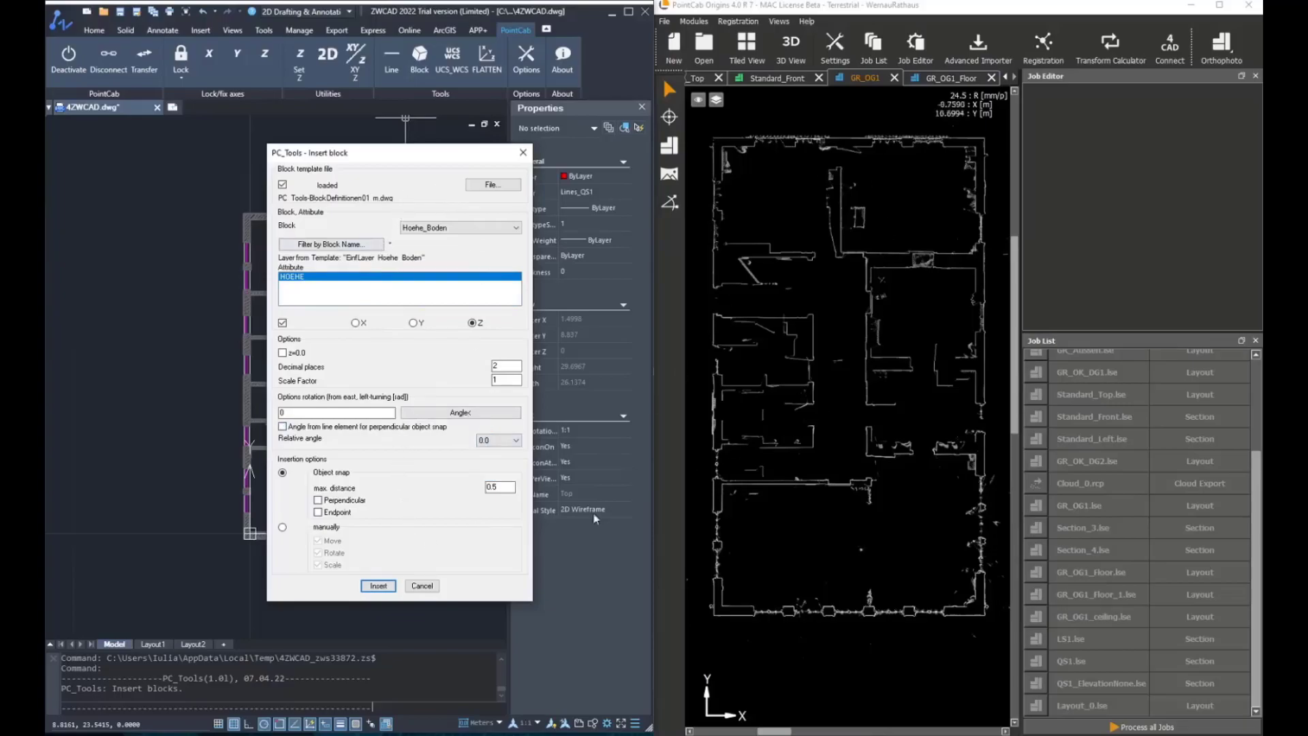
# Switch the point cloud view to the GR_OG1_Floor layout and start the block insertion
pyautogui.click(950, 77)
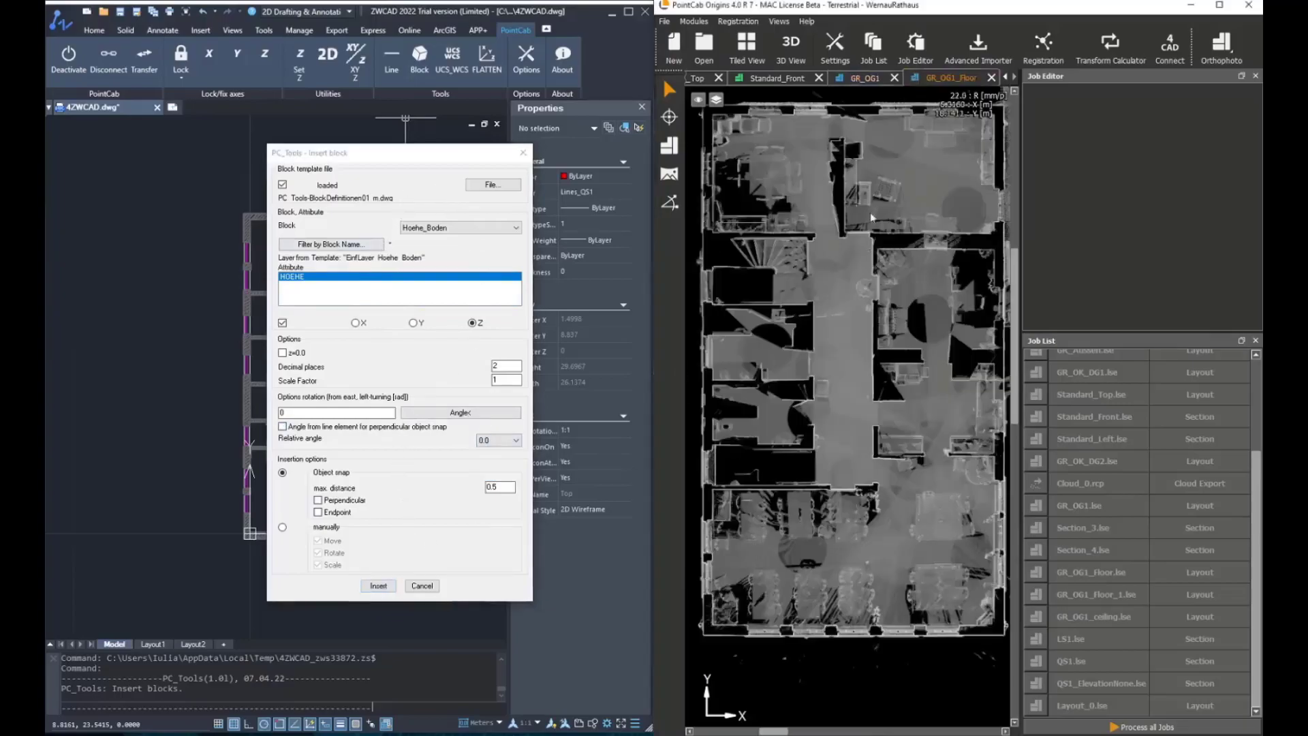
pyautogui.click(379, 586)
# Connect PointCab to CAD and pick floor height points in the rooms of the floor layout with the 3D-points tool
pyautogui.click(1174, 51)
pyautogui.click(669, 116)
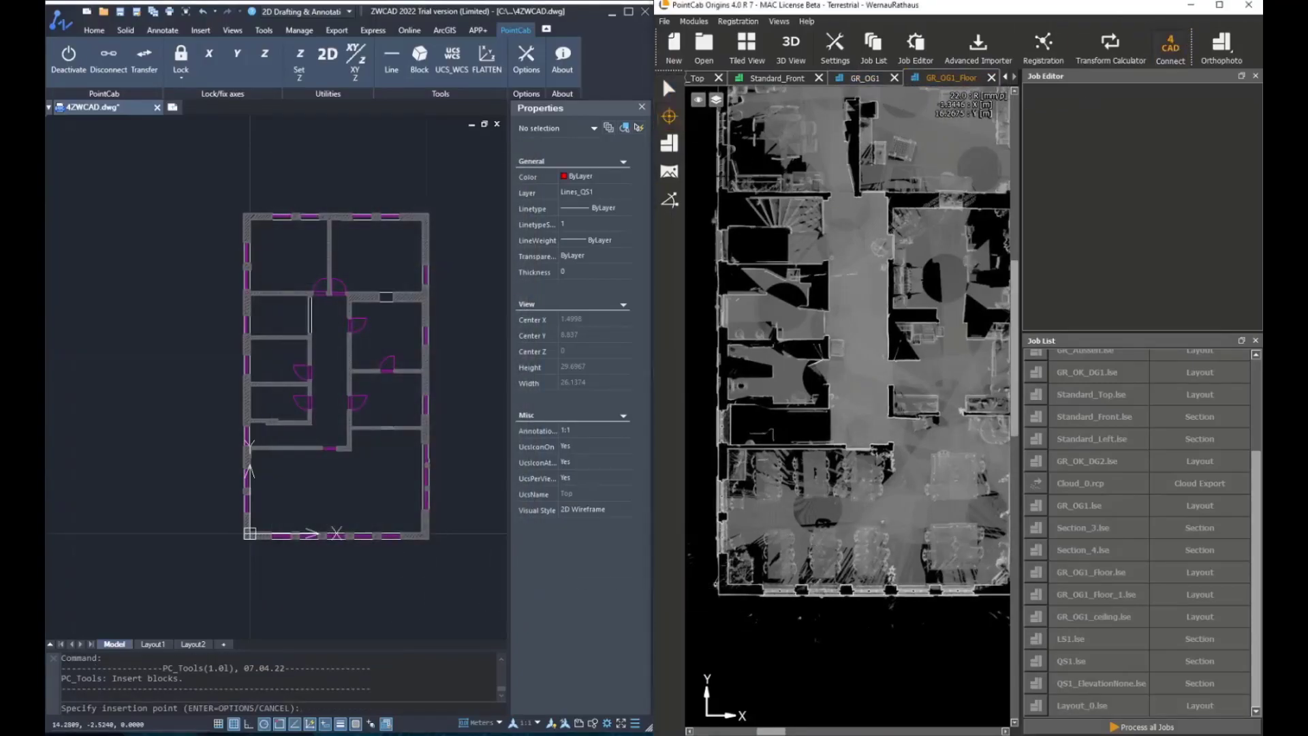
pyautogui.click(768, 517)
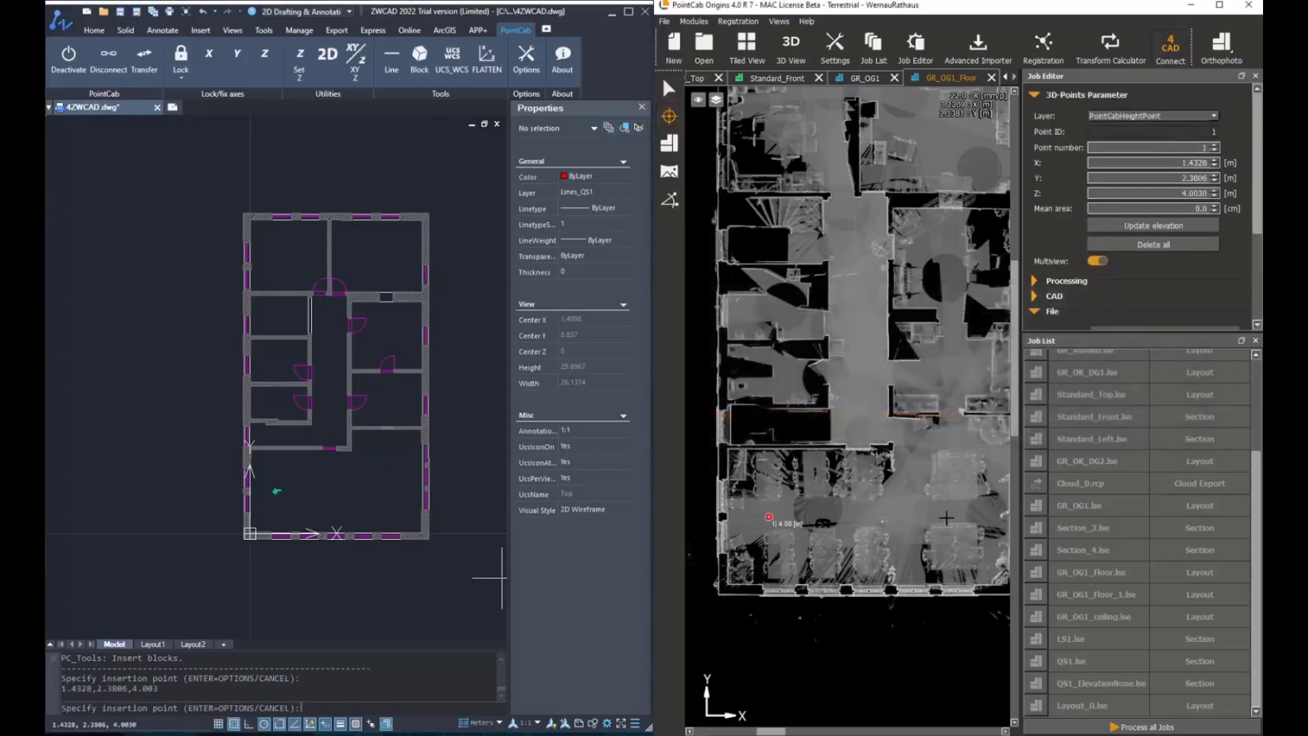
pyautogui.click(955, 513)
pyautogui.click(949, 366)
pyautogui.click(861, 381)
pyautogui.click(789, 374)
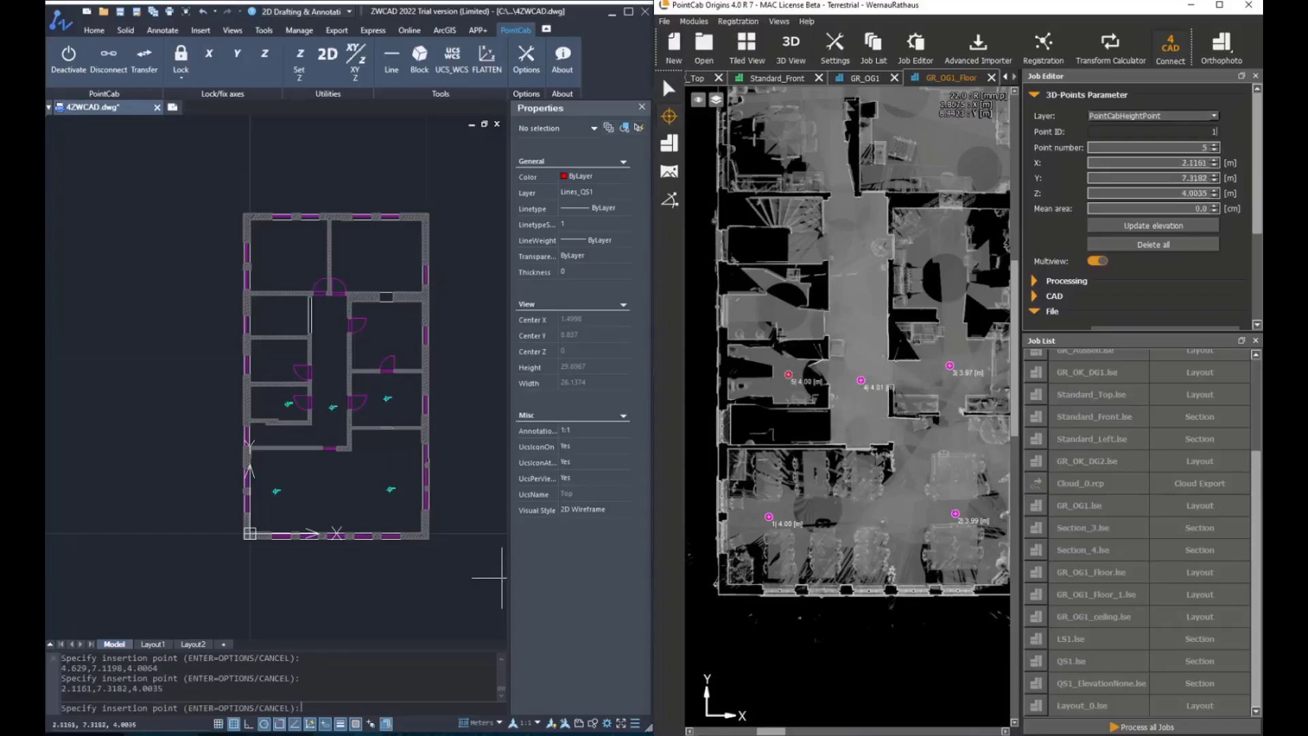
pyautogui.click(775, 310)
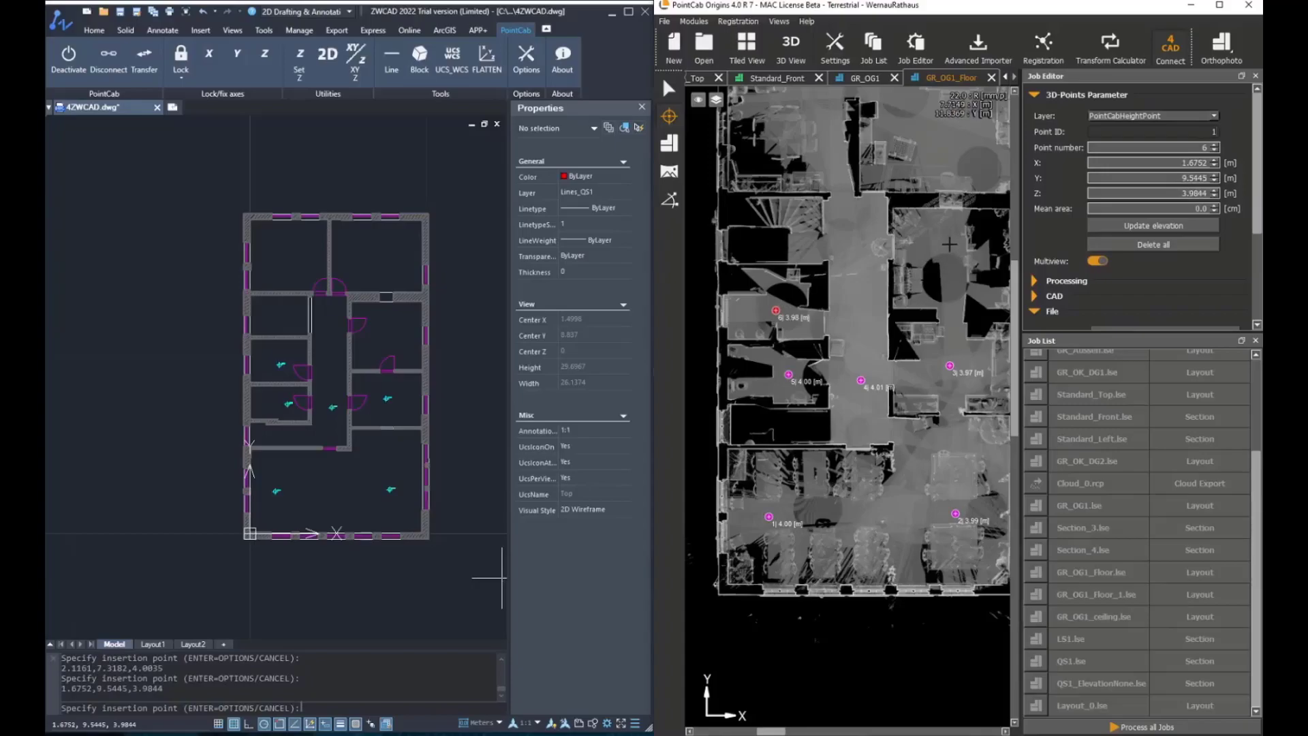
pyautogui.click(943, 246)
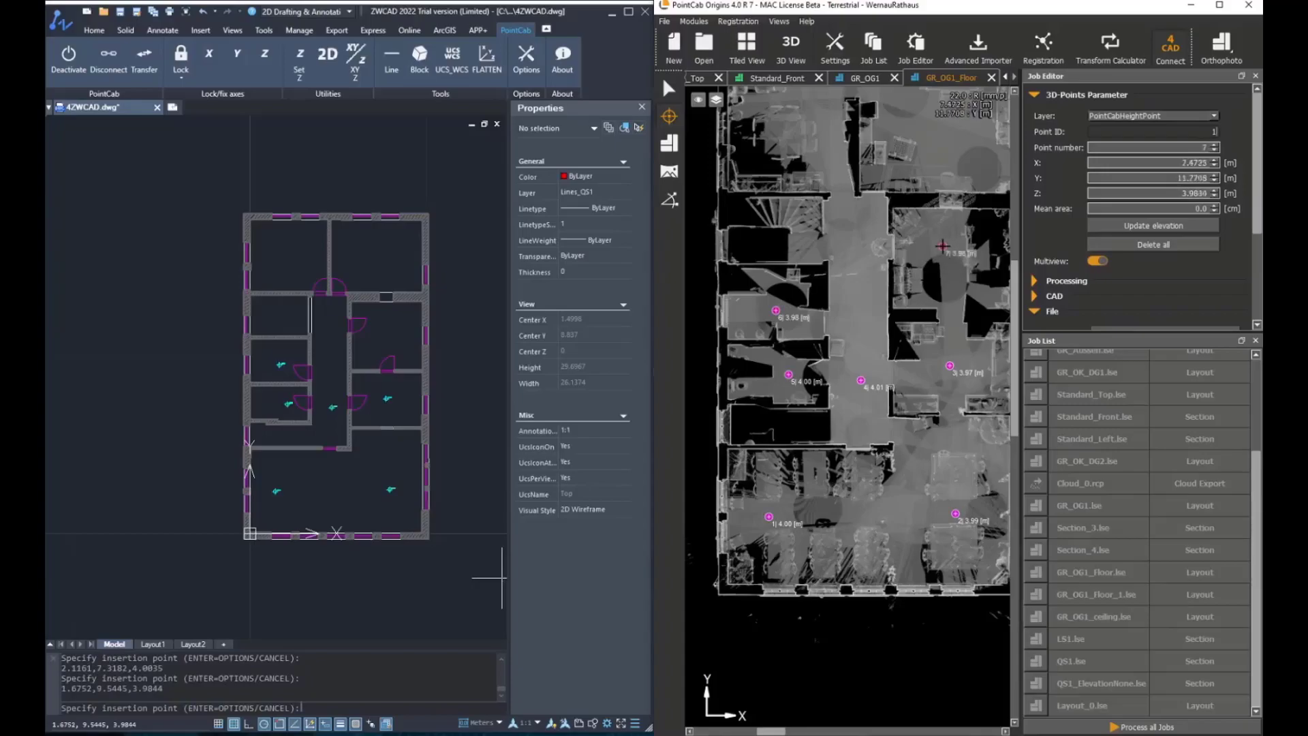
pyautogui.click(856, 248)
pyautogui.click(801, 247)
# Pick floor height points in the two uppermost rooms and finish the floor height insertion
pyautogui.moveTo(854, 221); pyautogui.dragTo(841, 303, button='middle')
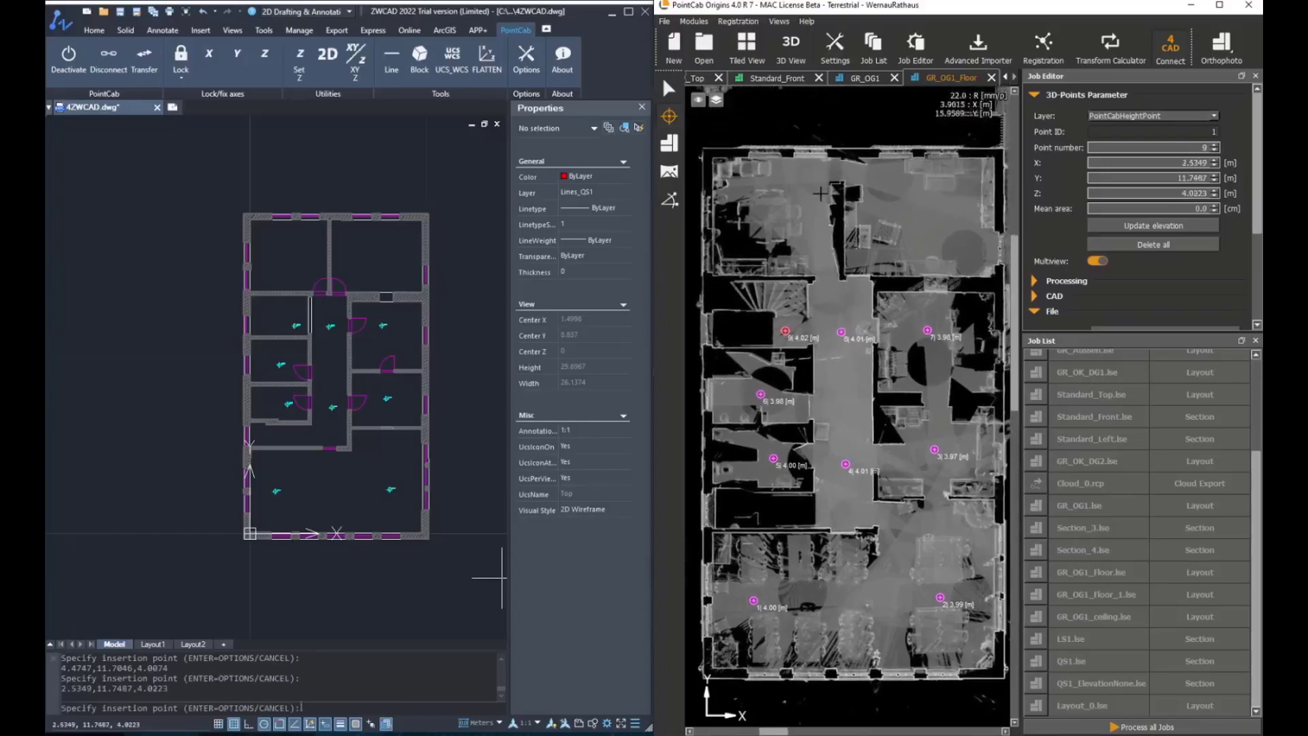
pyautogui.click(813, 218)
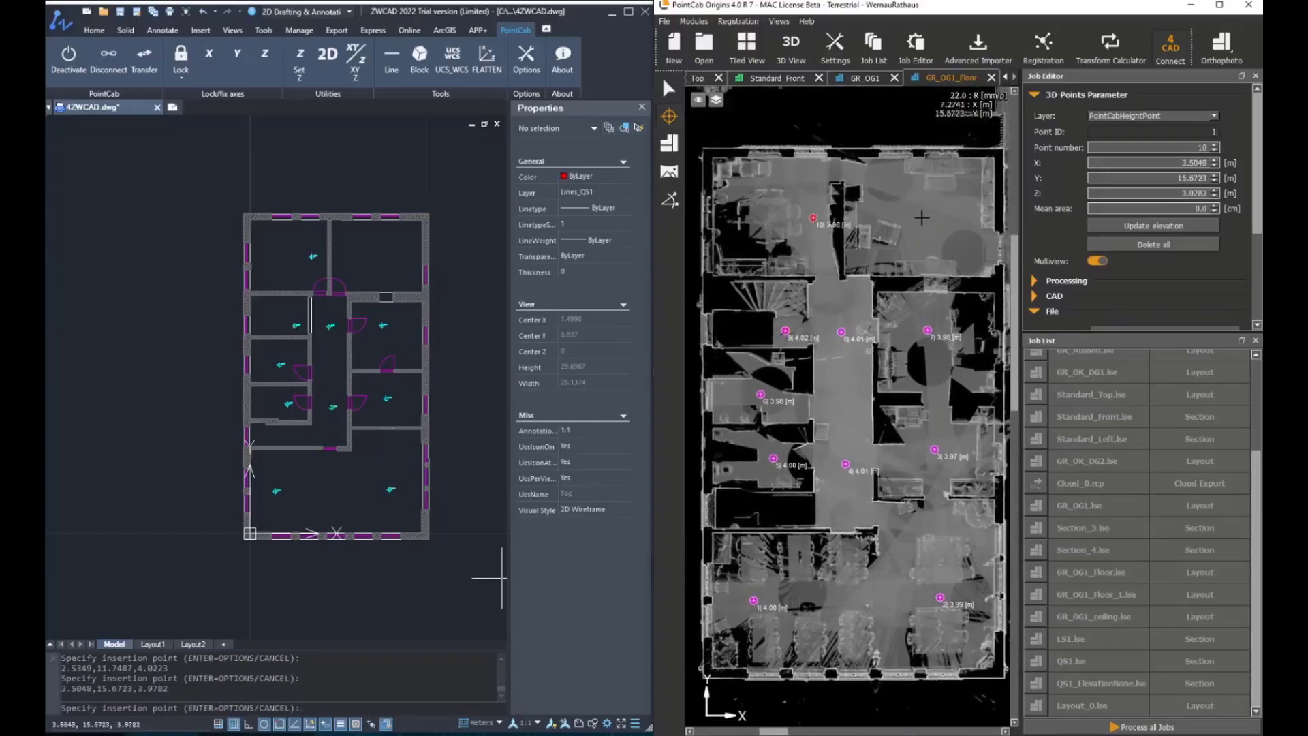
pyautogui.click(922, 217)
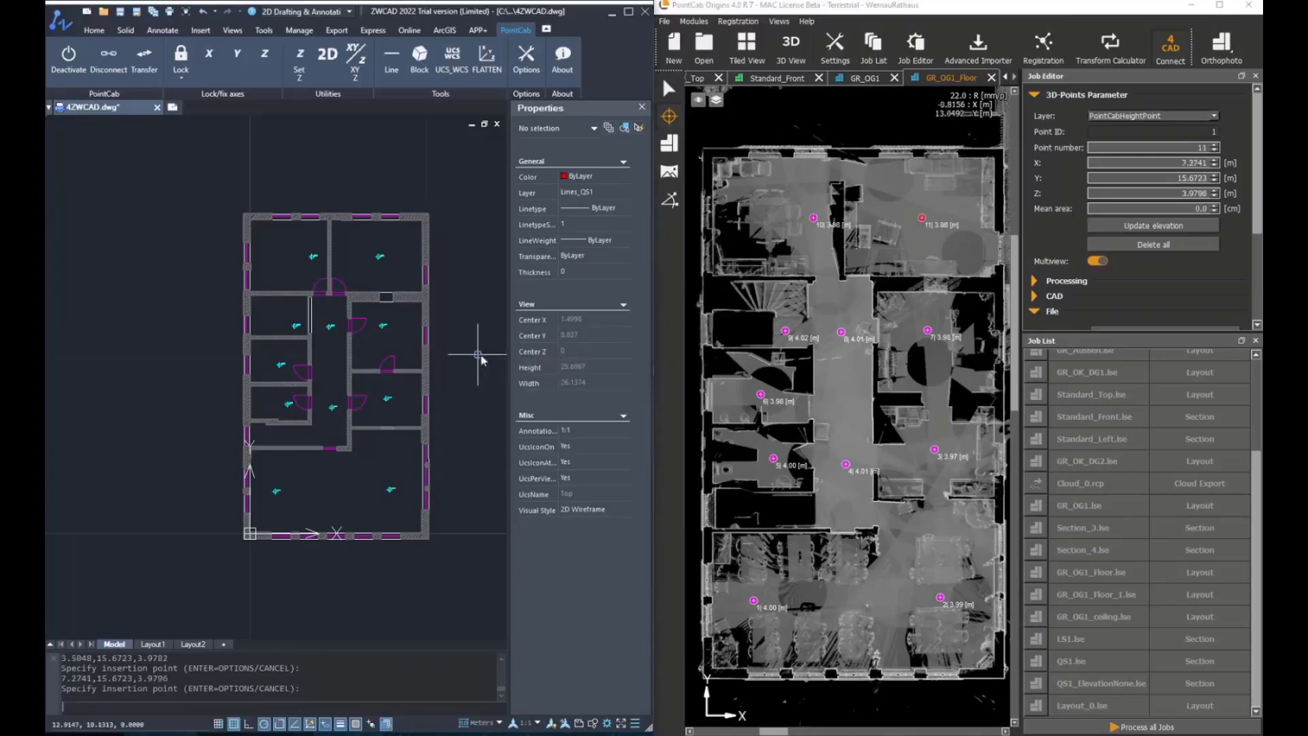
pyautogui.press('Return')
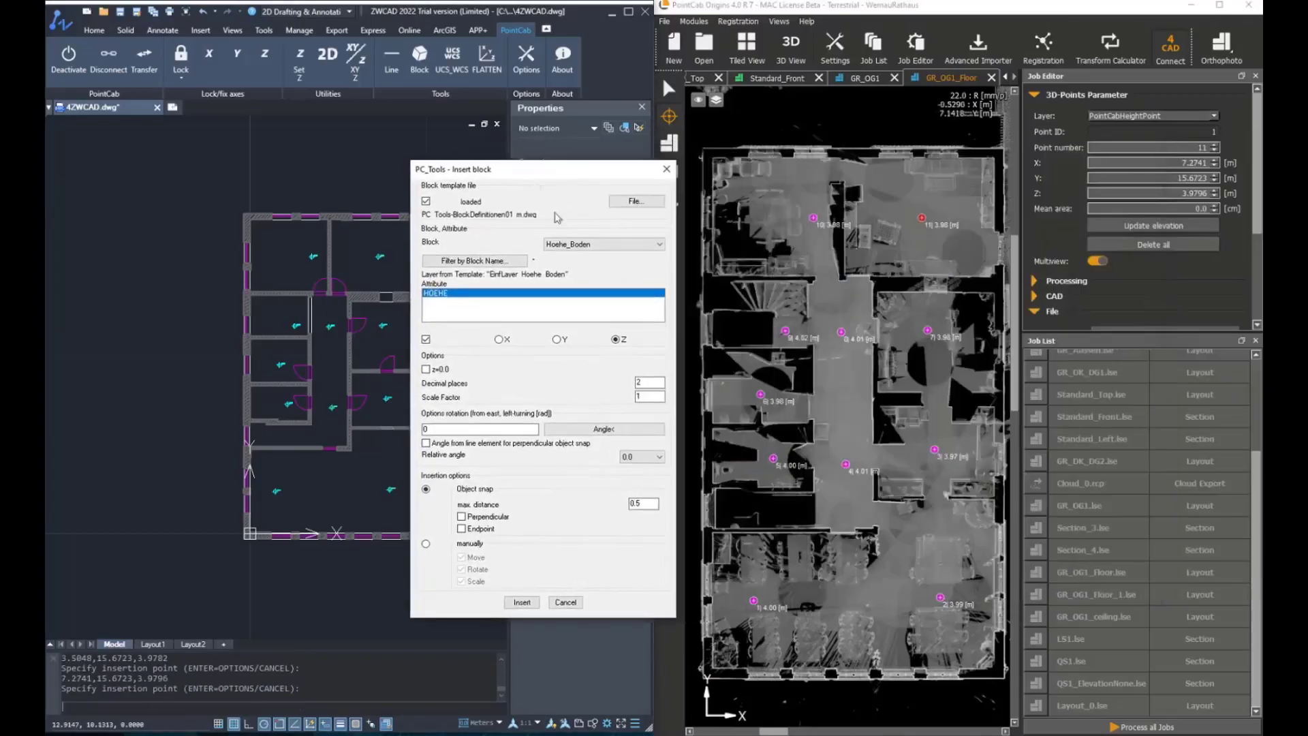
pyautogui.click(571, 604)
# Zoom and pan through the drawing to inspect the inserted floor height blocks
pyautogui.scroll(10, 356, 511)
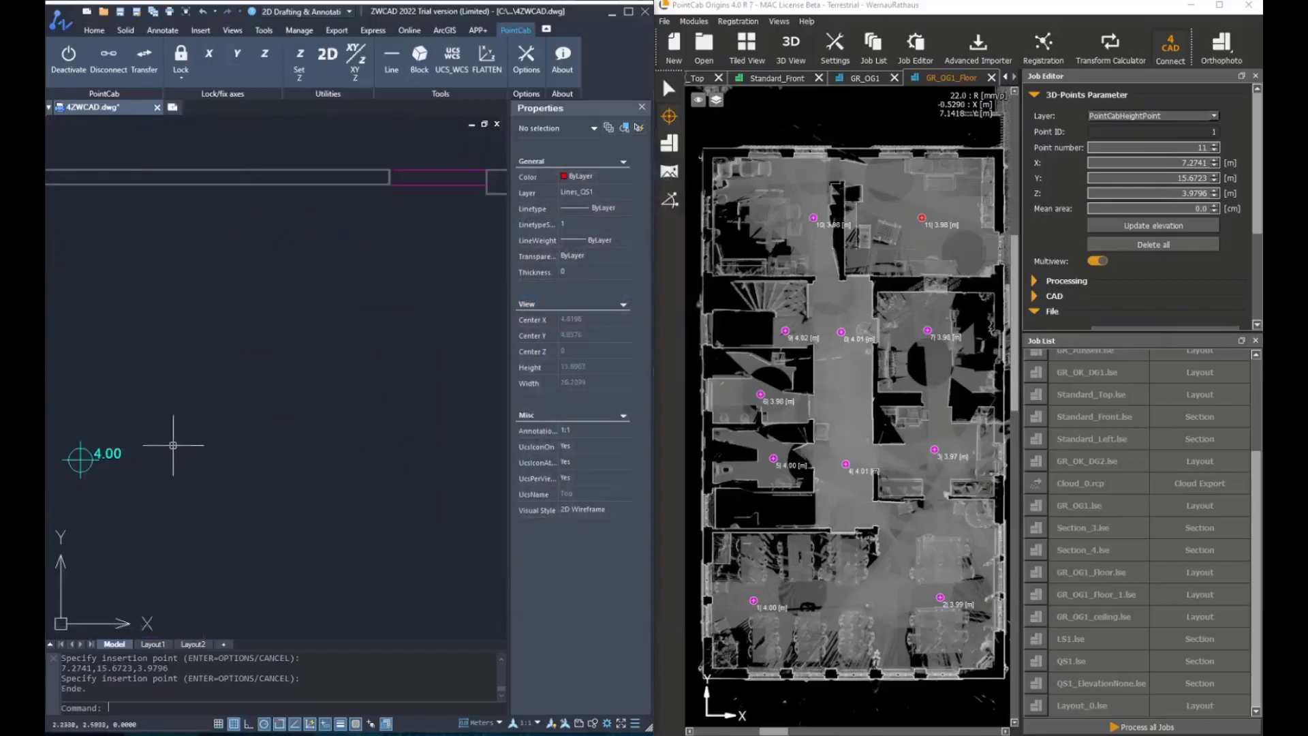
pyautogui.scroll(-10, 307, 315)
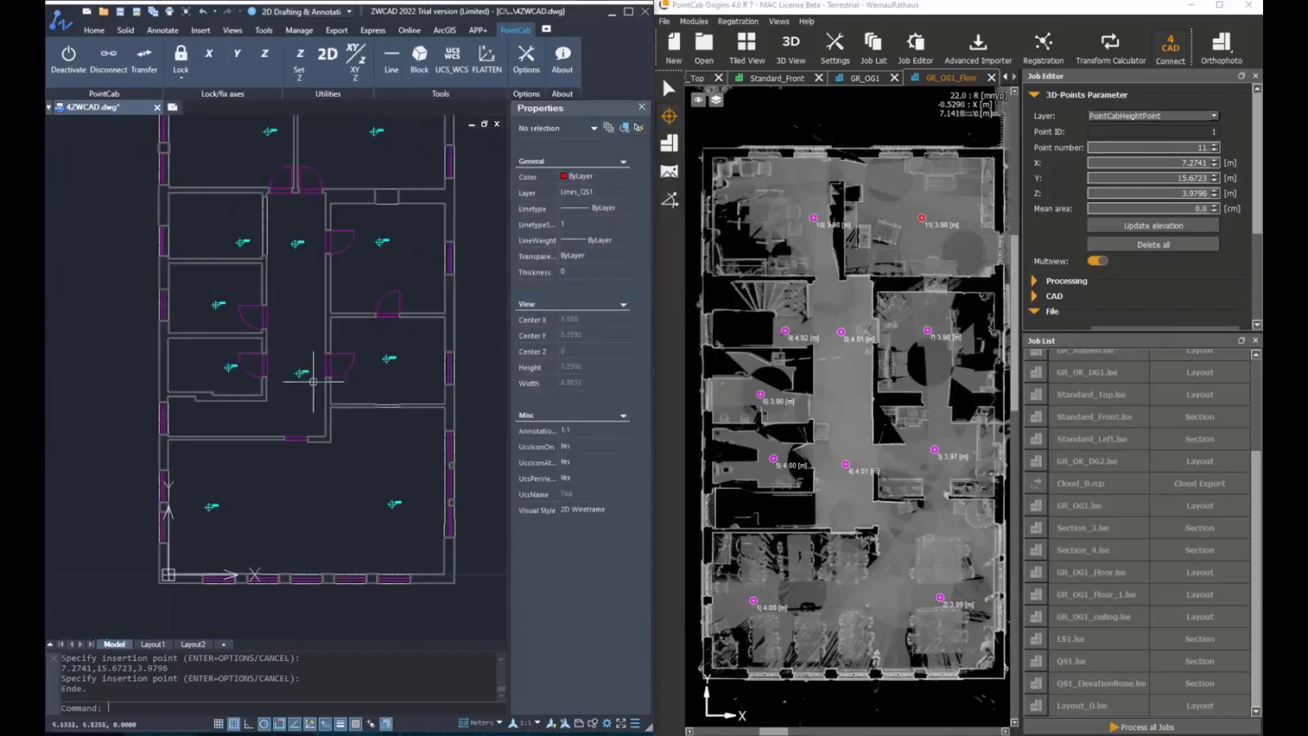
pyautogui.scroll(3, 373, 317)
pyautogui.scroll(2, 397, 415)
pyautogui.scroll(-6, 368, 396)
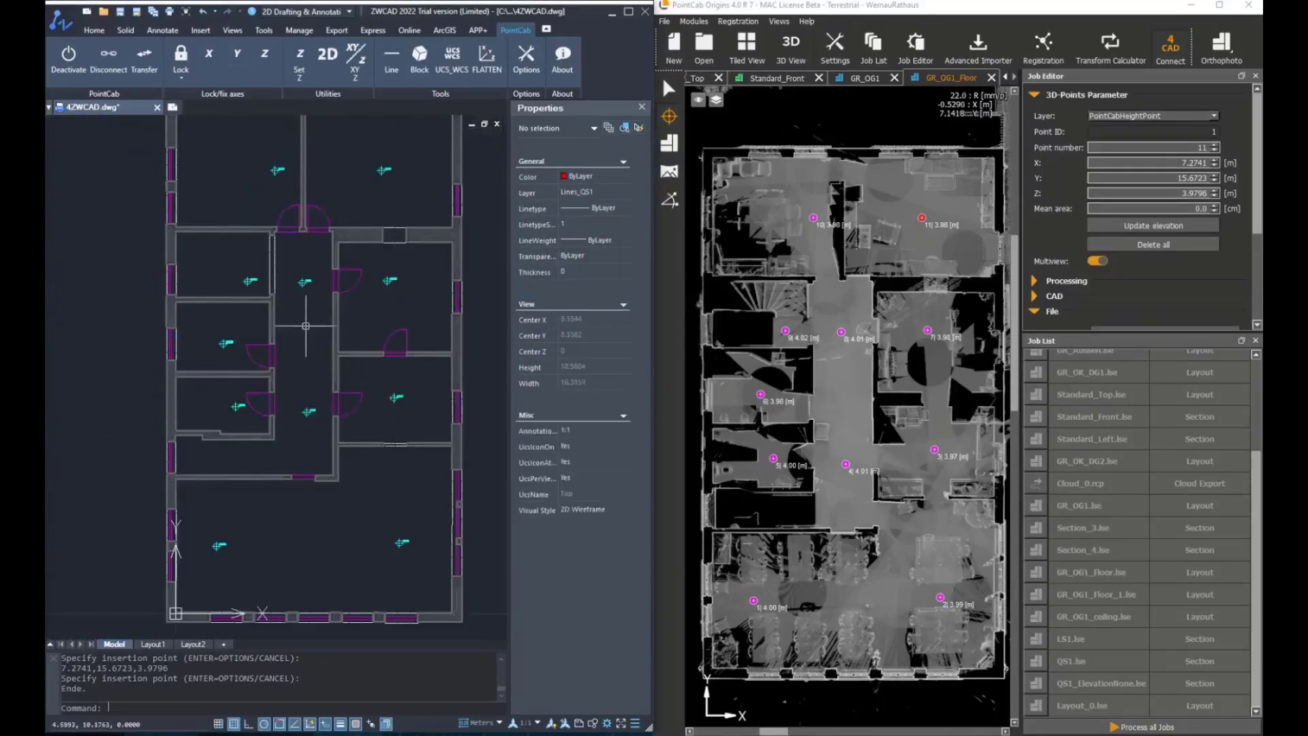
pyautogui.moveTo(354, 293); pyautogui.dragTo(348, 276, button='middle')
# Restart the Insert blocks tool and choose the Hoehe_Decke block in its options
pyautogui.click(420, 60)
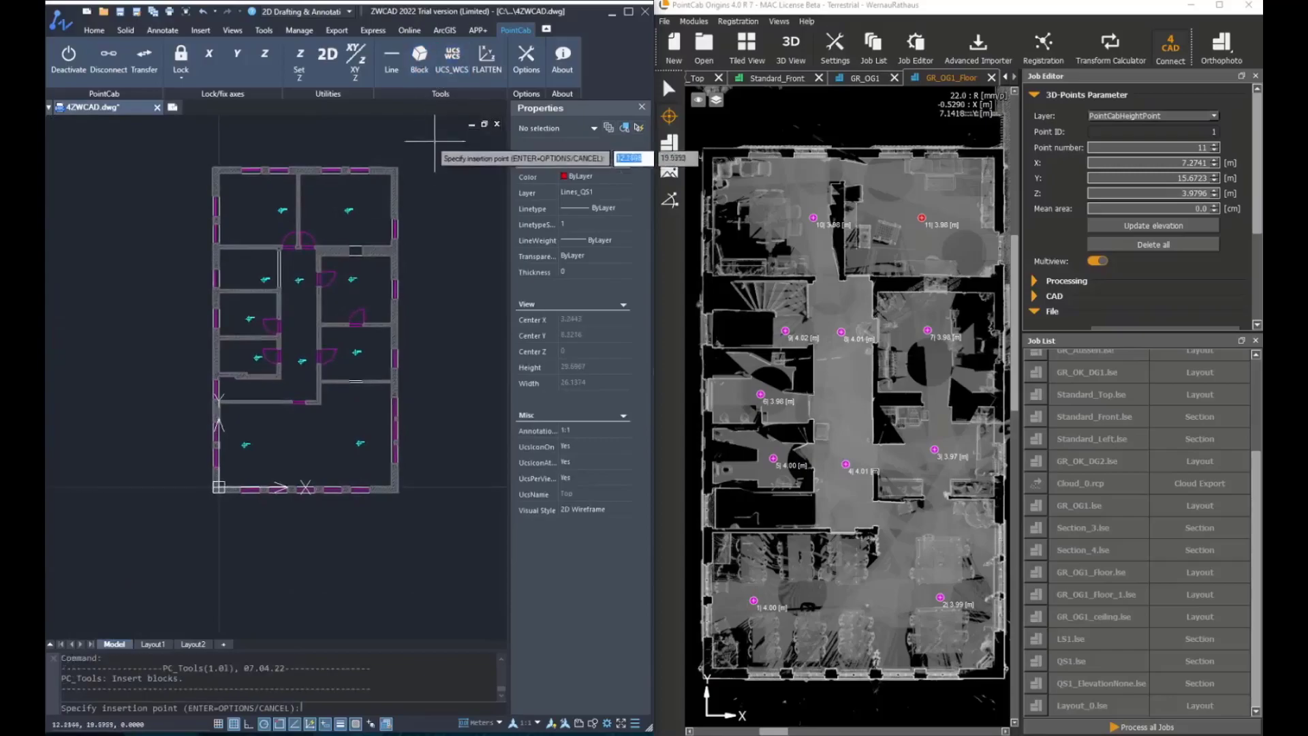
pyautogui.press('Return')
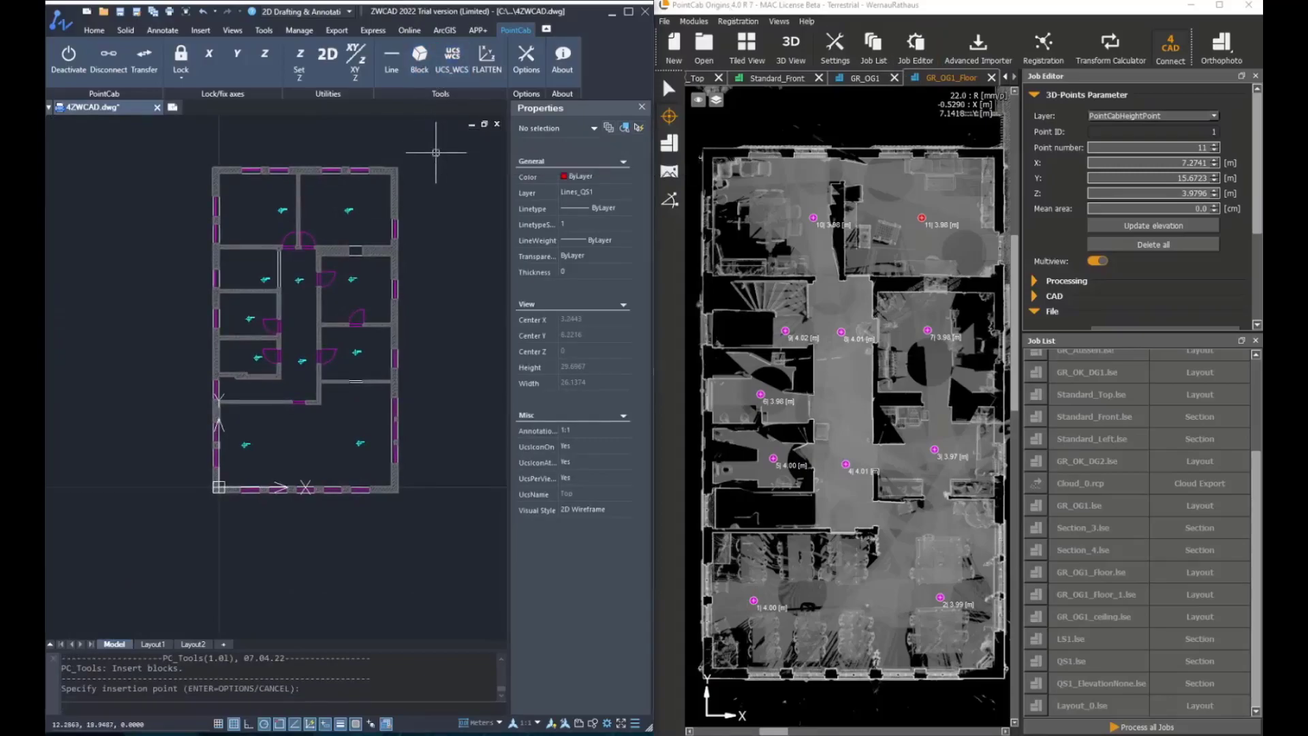
pyautogui.click(470, 173)
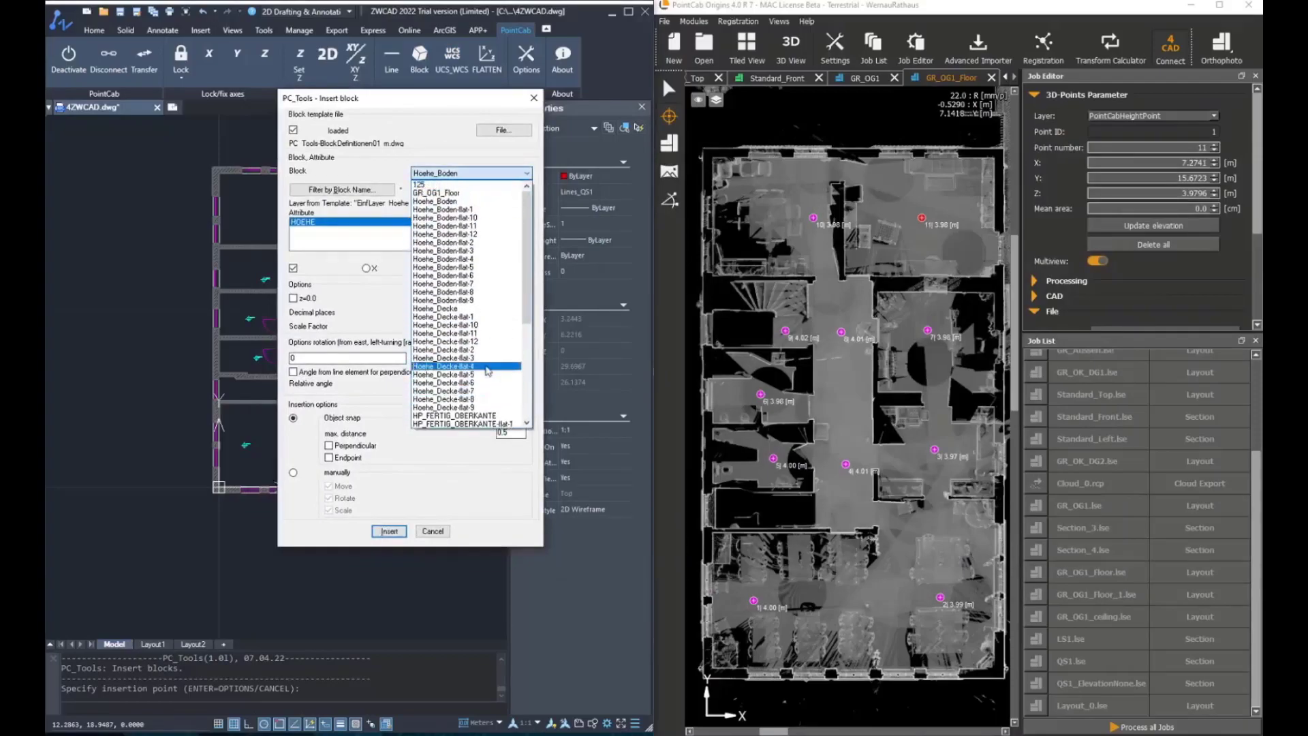
pyautogui.click(428, 305)
pyautogui.click(293, 269)
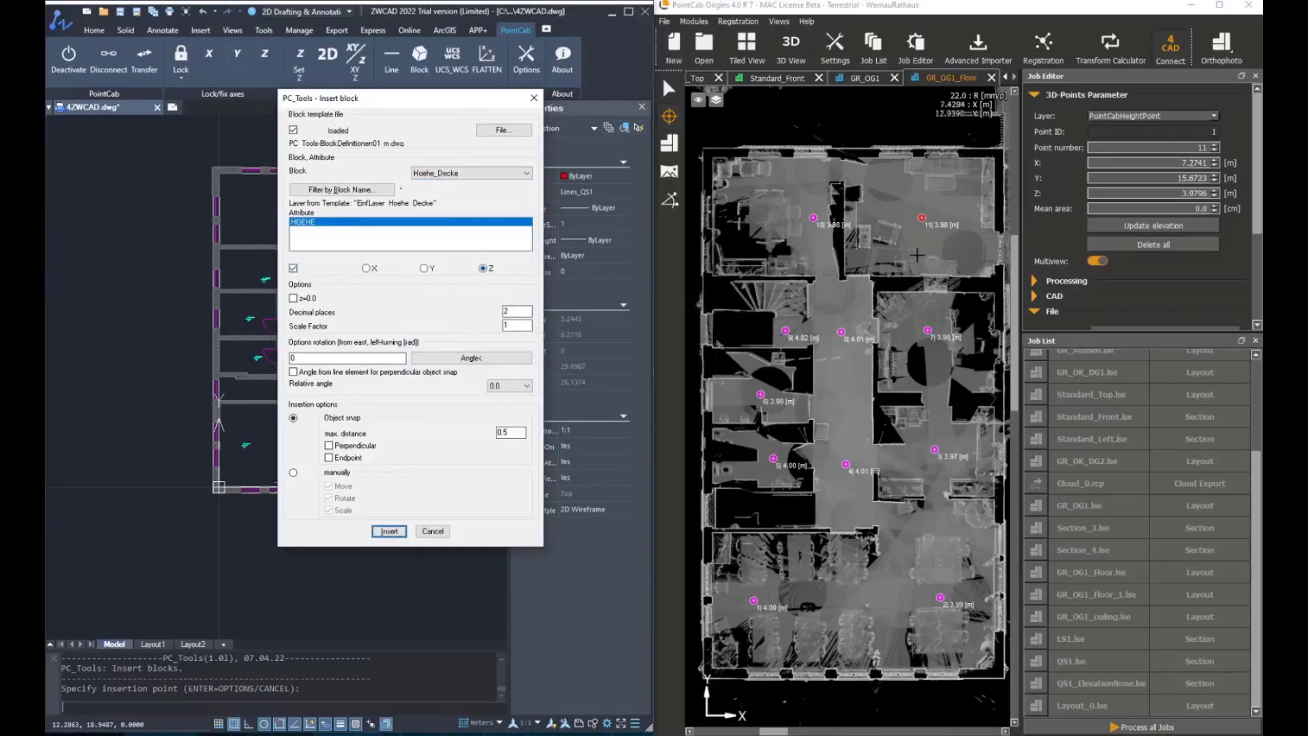
# Open the GR_OG1_ceiling layout in PointCab and start inserting the ceiling height blocks
pyautogui.doubleClick(1110, 613)
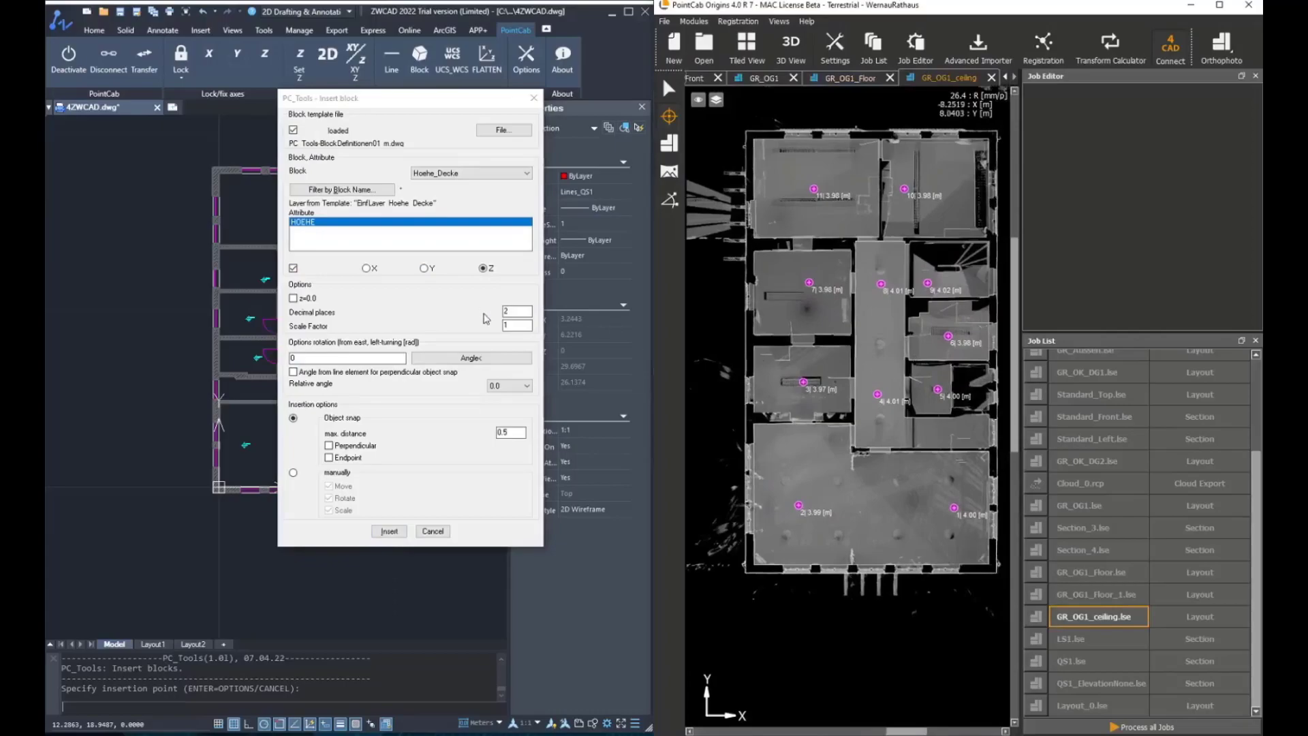
pyautogui.click(387, 532)
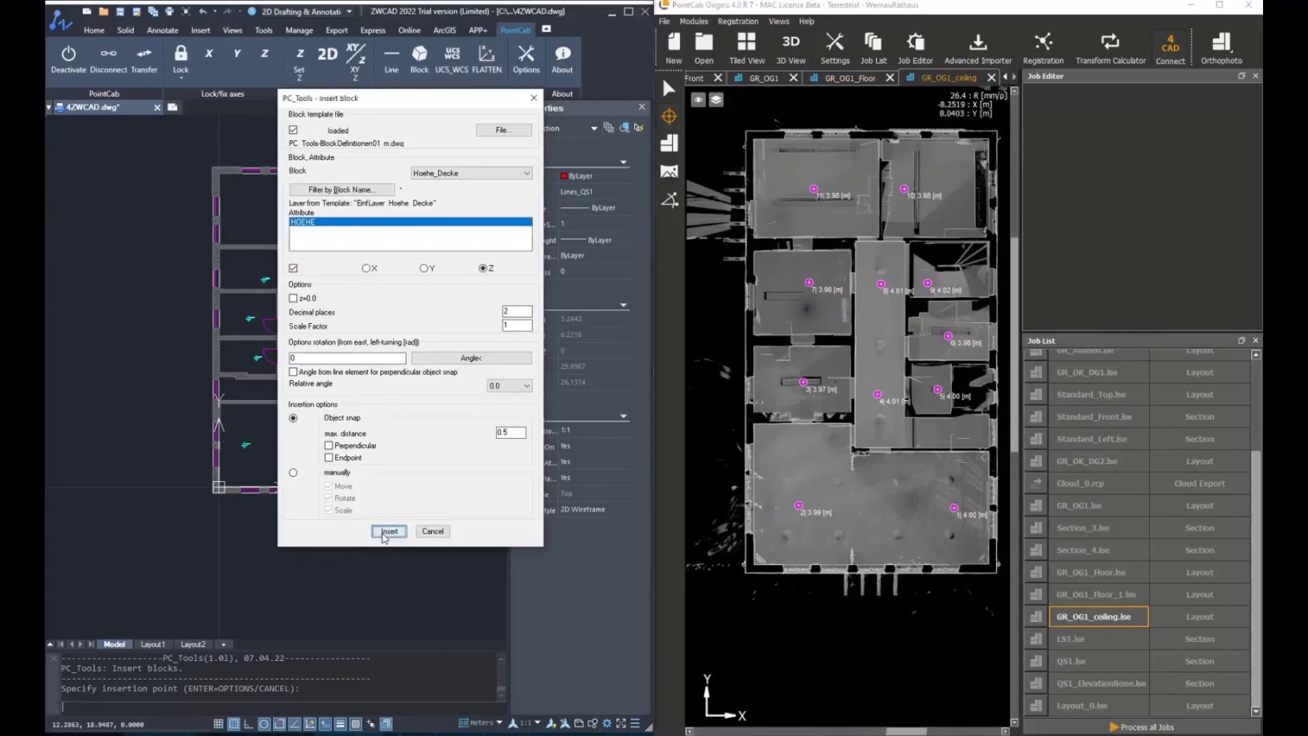
# Pick ceiling height points in the large lower room and the central rooms of the ceiling layout
pyautogui.scroll(2, 800, 518)
pyautogui.click(804, 495)
pyautogui.moveTo(949, 484); pyautogui.dragTo(856, 477, button='middle')
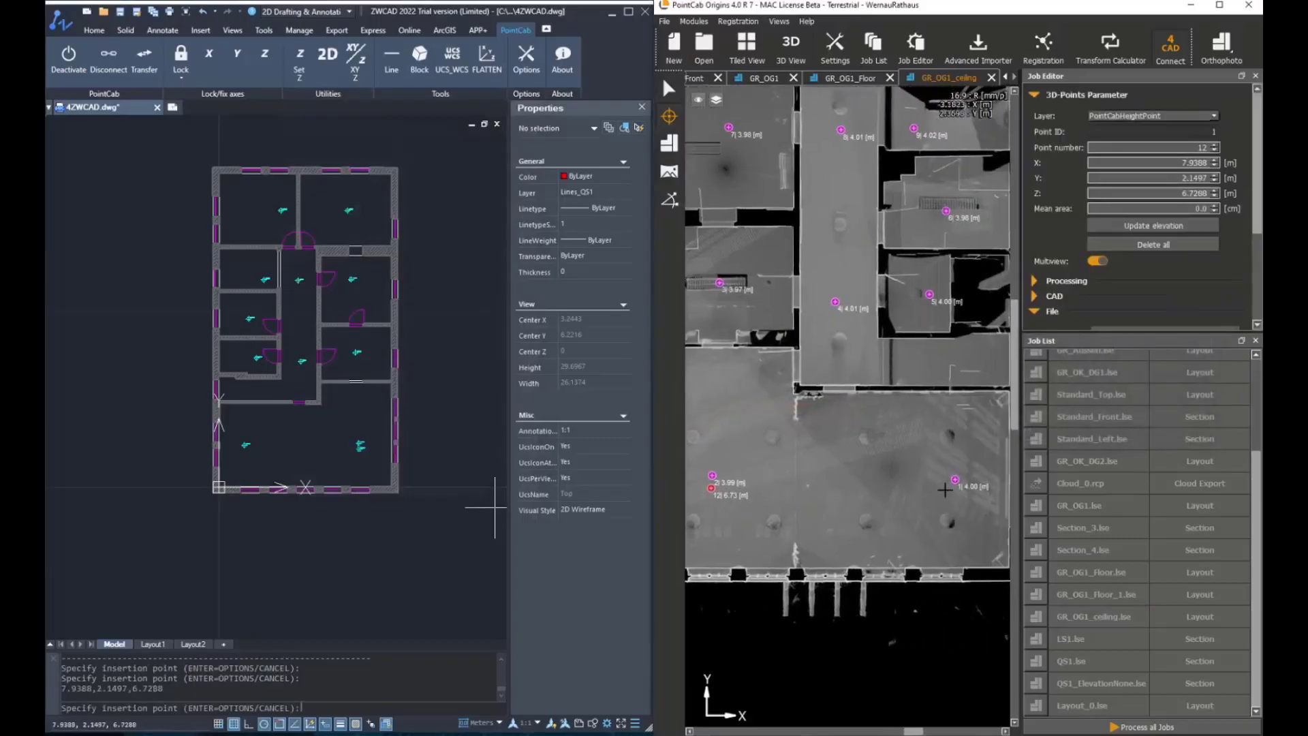
pyautogui.click(954, 490)
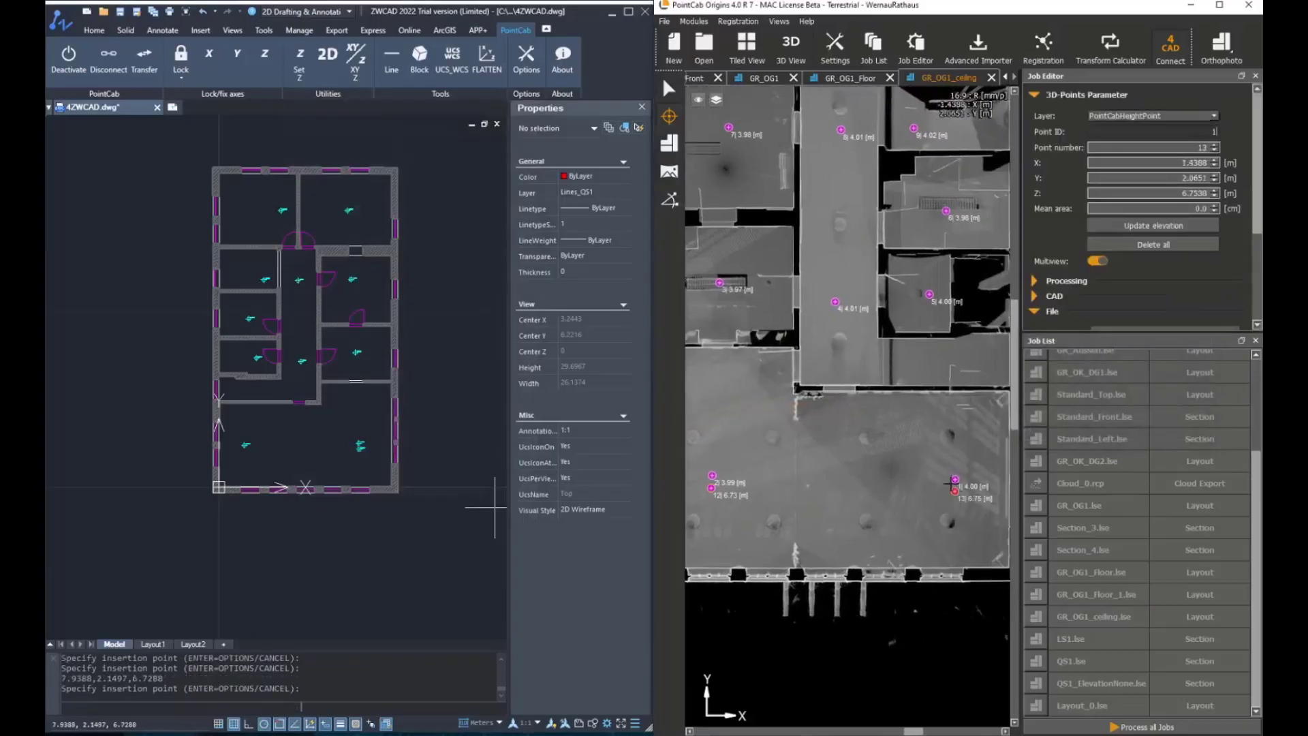
pyautogui.click(929, 305)
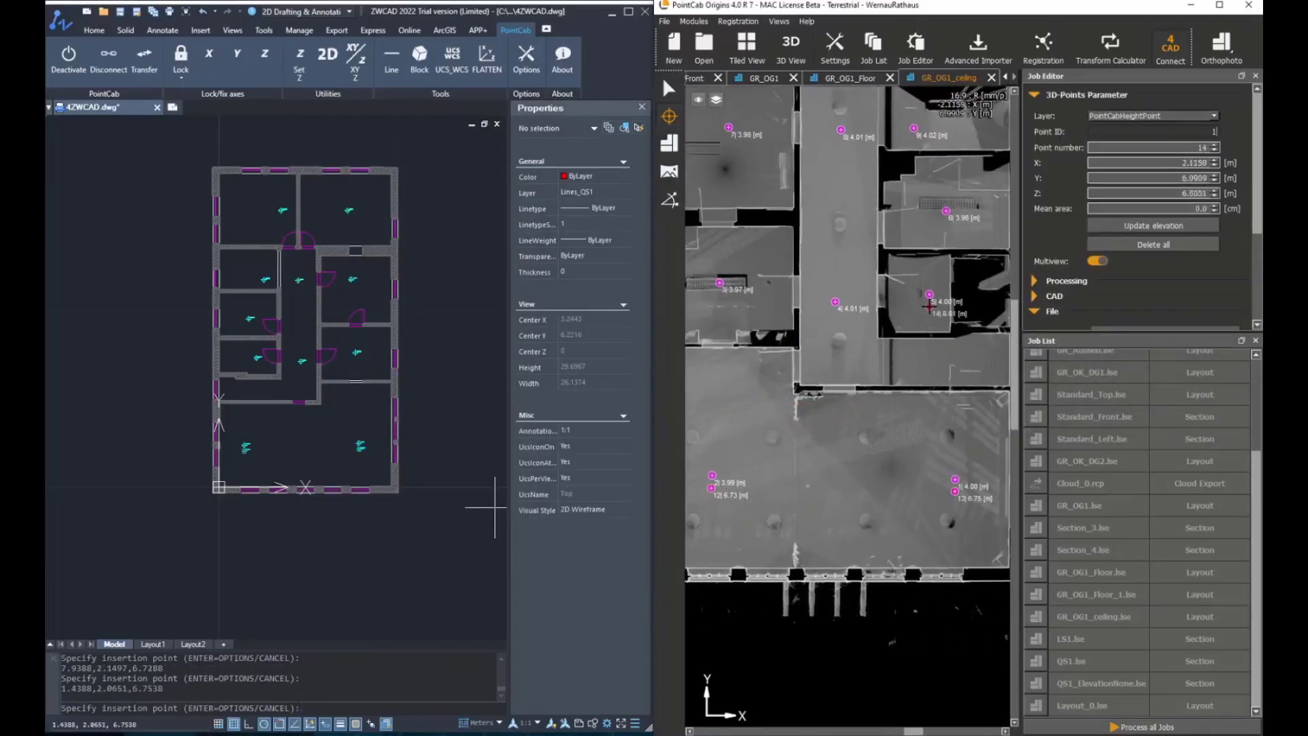
pyautogui.click(835, 315)
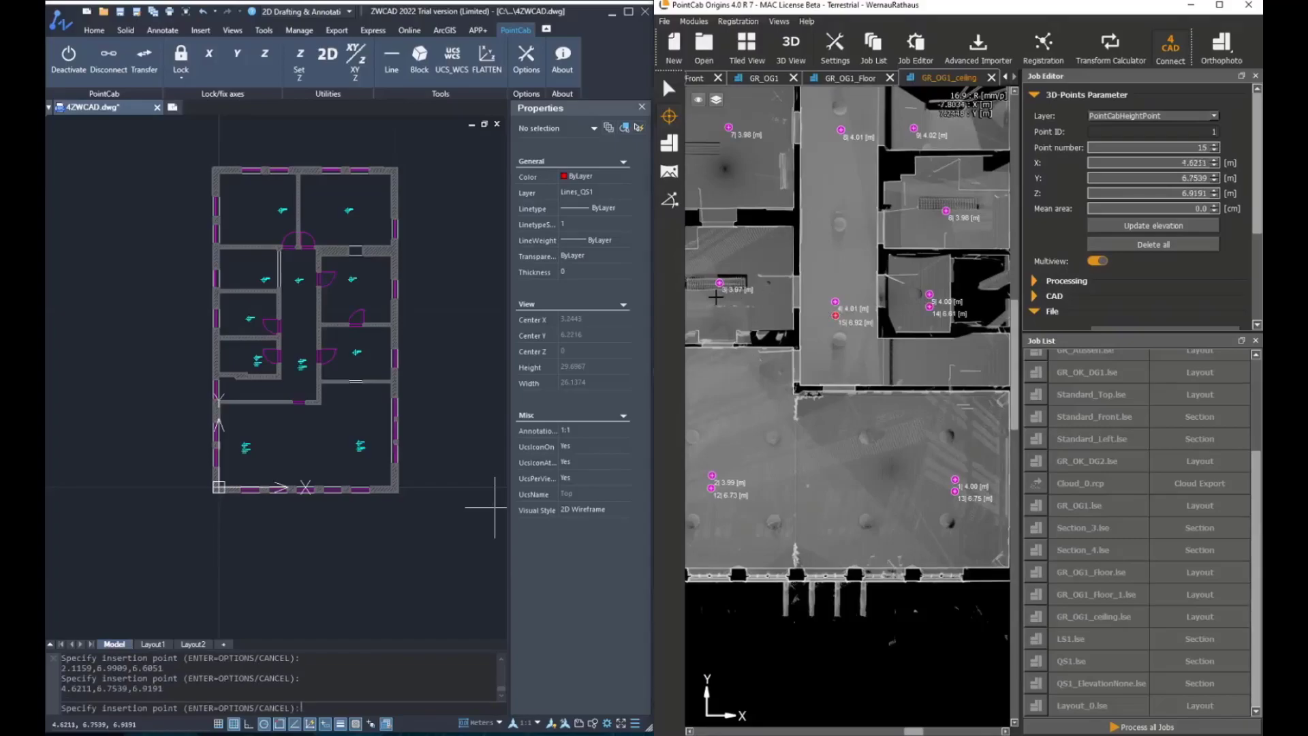
# Pick ceiling height points in the upper rooms of the ceiling layout
pyautogui.click(719, 297)
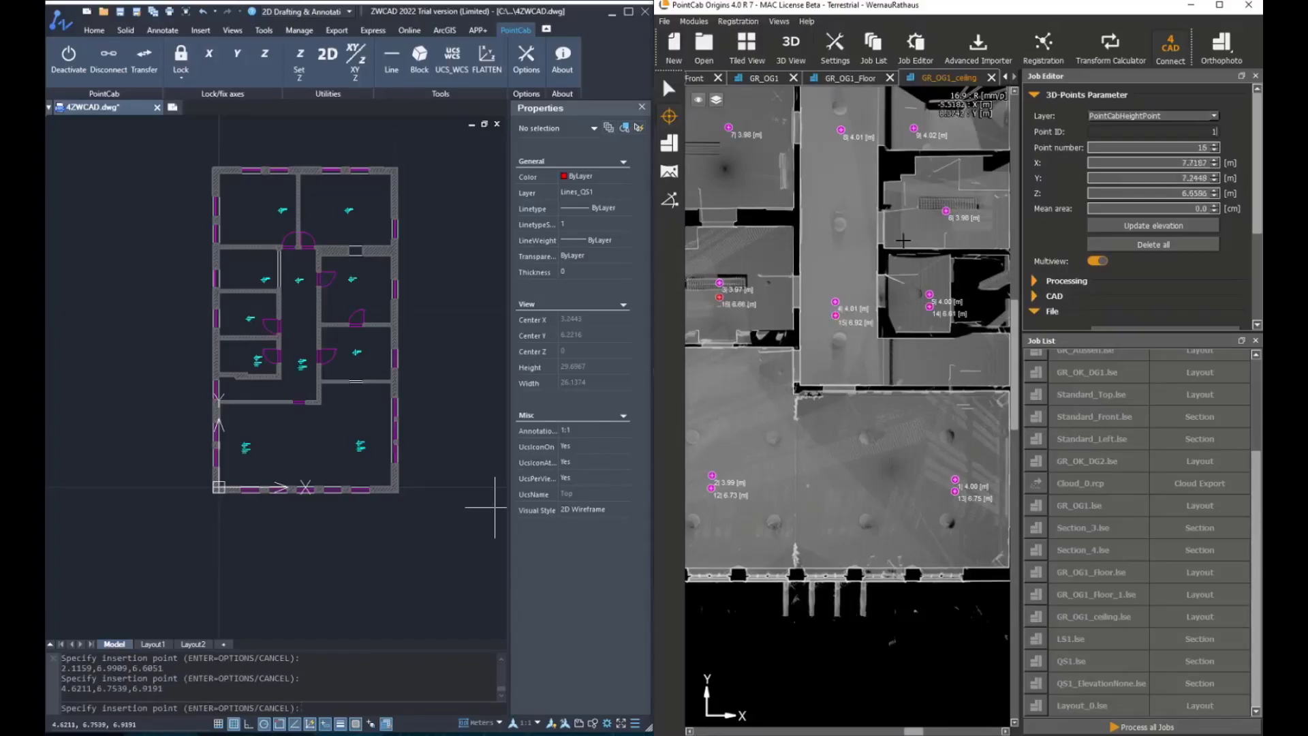
pyautogui.click(945, 227)
pyautogui.click(914, 141)
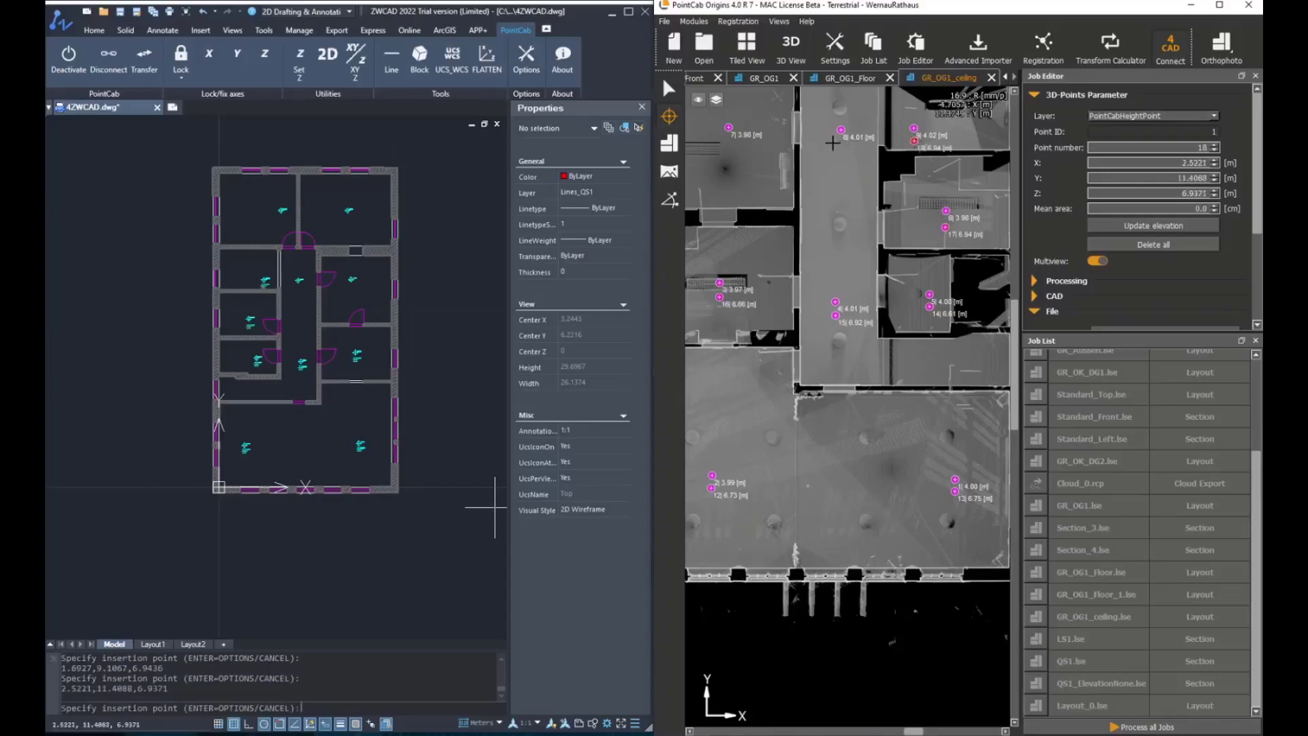
pyautogui.click(834, 151)
pyautogui.click(728, 142)
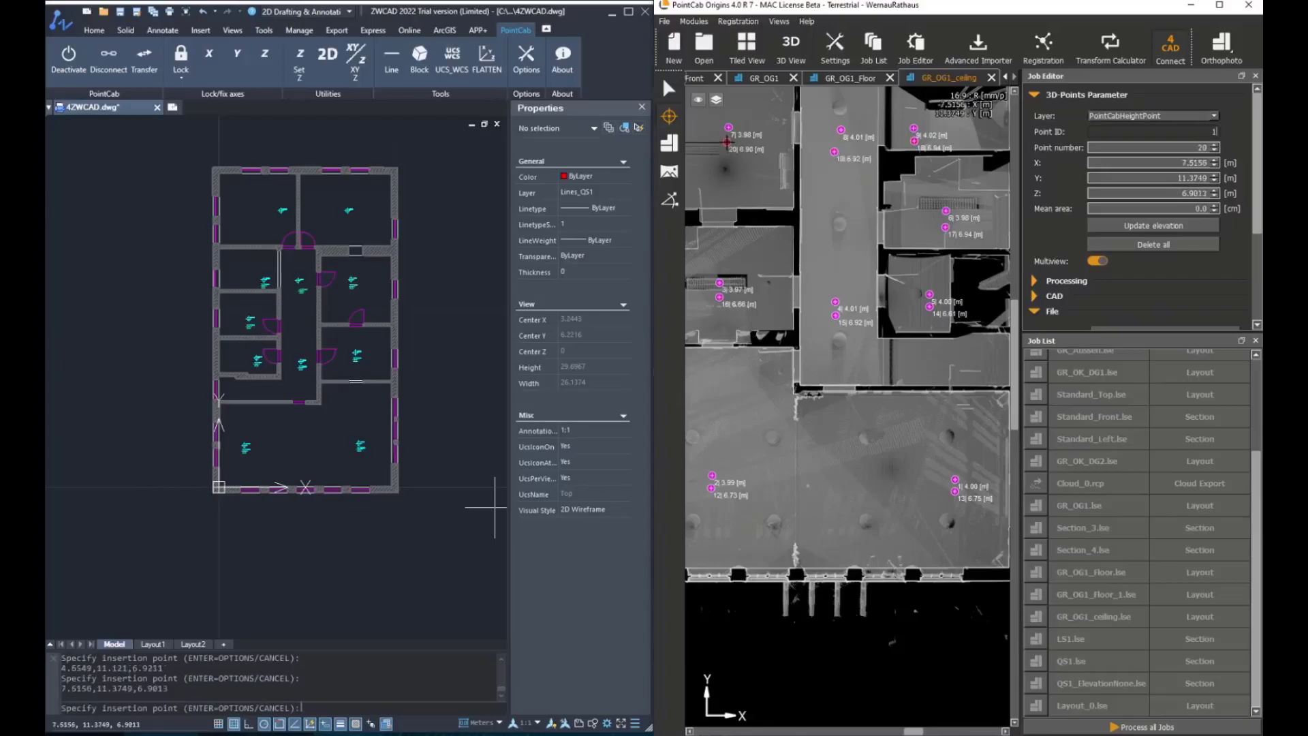
# Pick two more ceiling height points in the top rooms of the layout and end the insertion
pyautogui.moveTo(766, 167); pyautogui.dragTo(831, 406, button='middle')
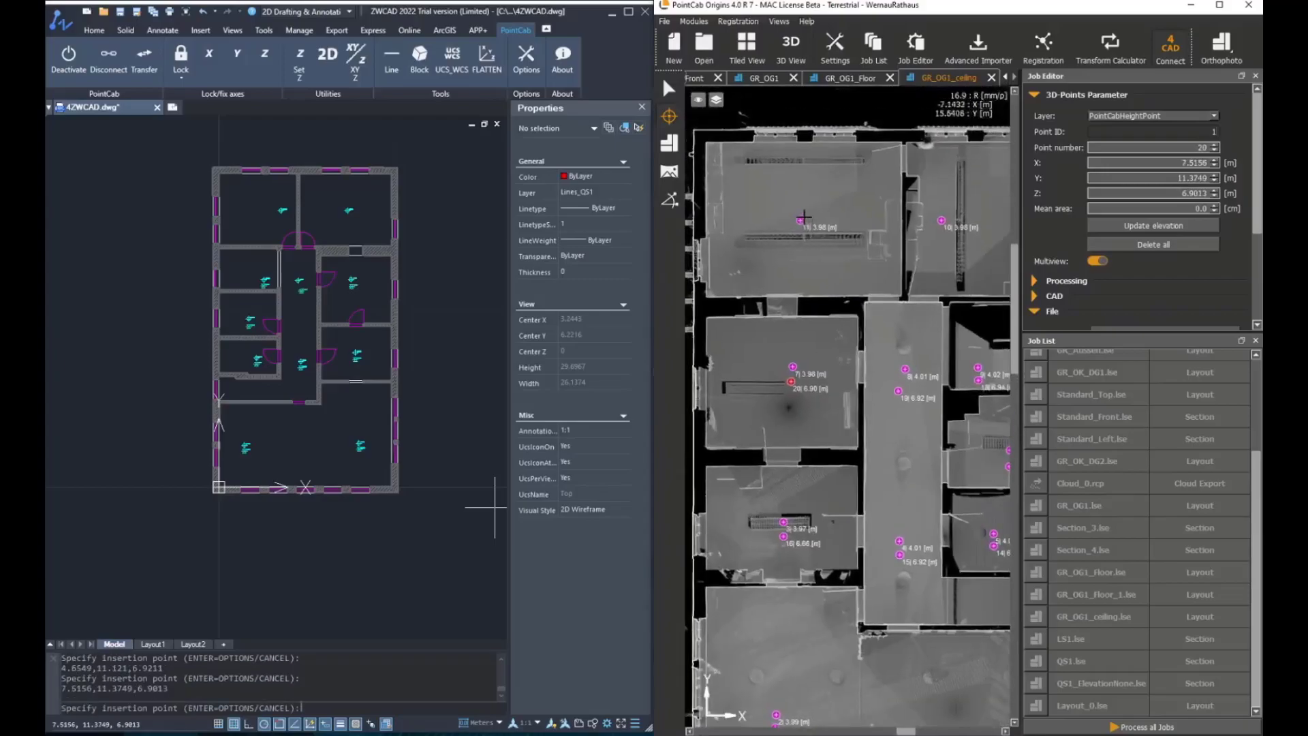
pyautogui.click(799, 254)
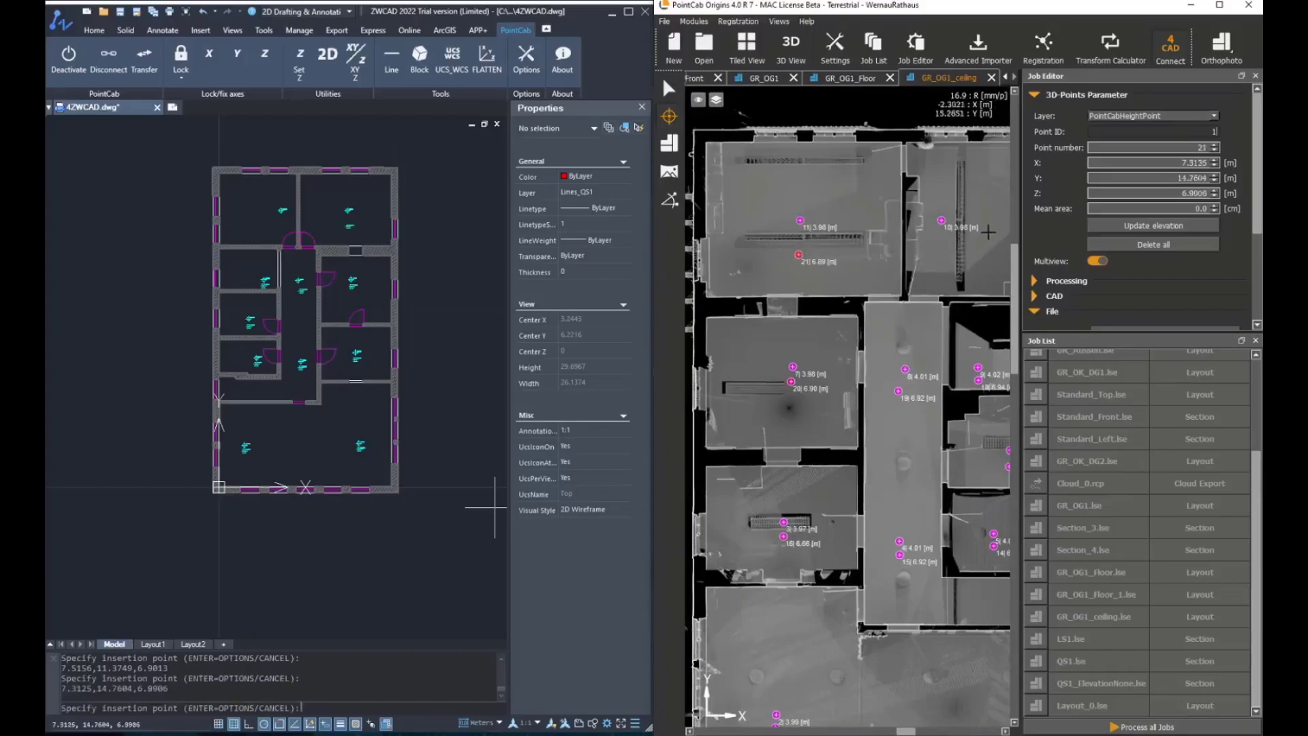
pyautogui.click(943, 237)
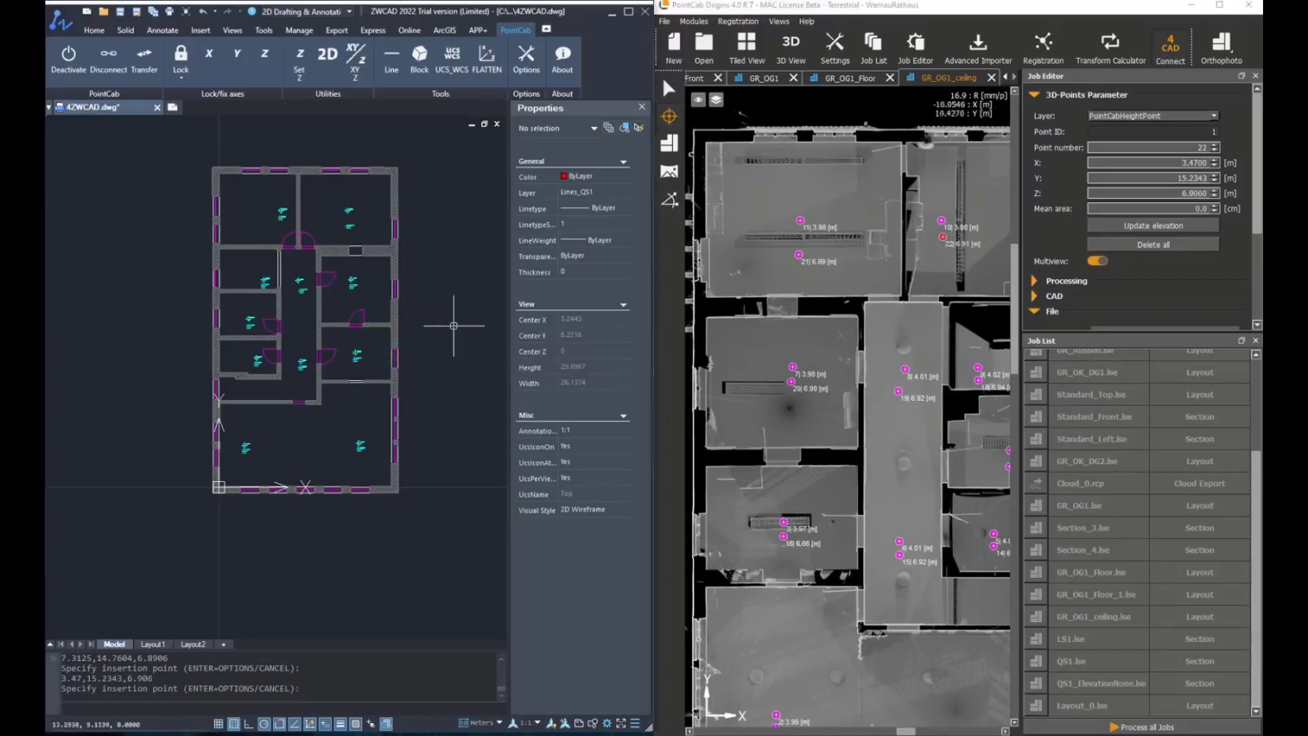
pyautogui.press('Escape')
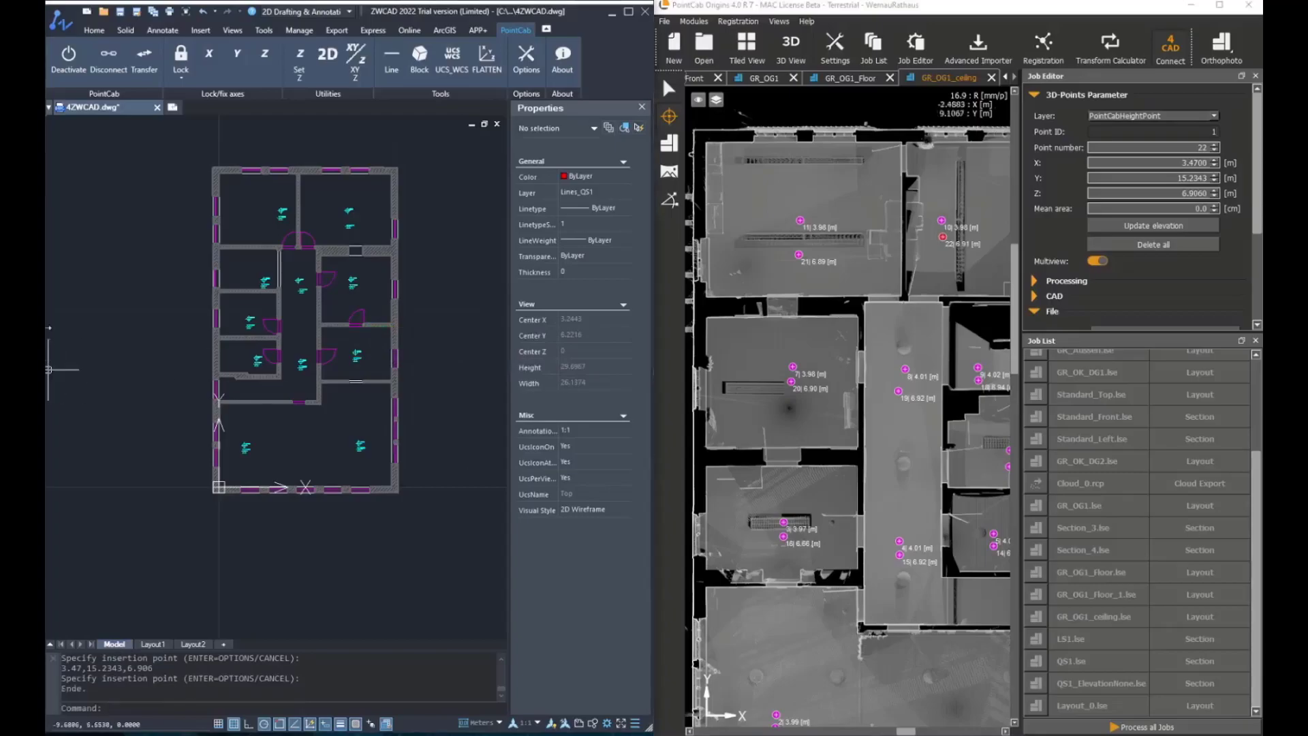
# Zoom and pan through the drawing to inspect the inserted ceiling height blocks
pyautogui.scroll(5, 334, 358)
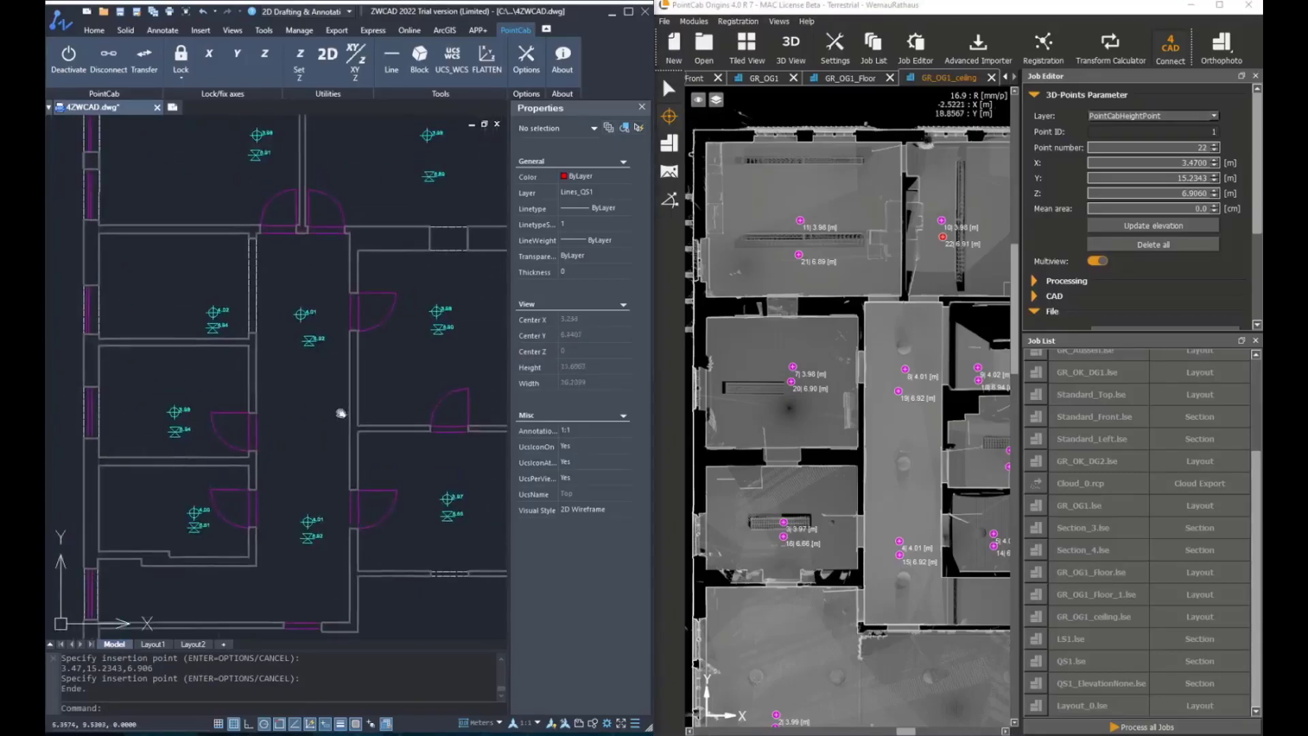
pyautogui.scroll(-5, 305, 346)
pyautogui.scroll(7, 341, 398)
pyautogui.scroll(-4, 340, 398)
pyautogui.scroll(7, 389, 296)
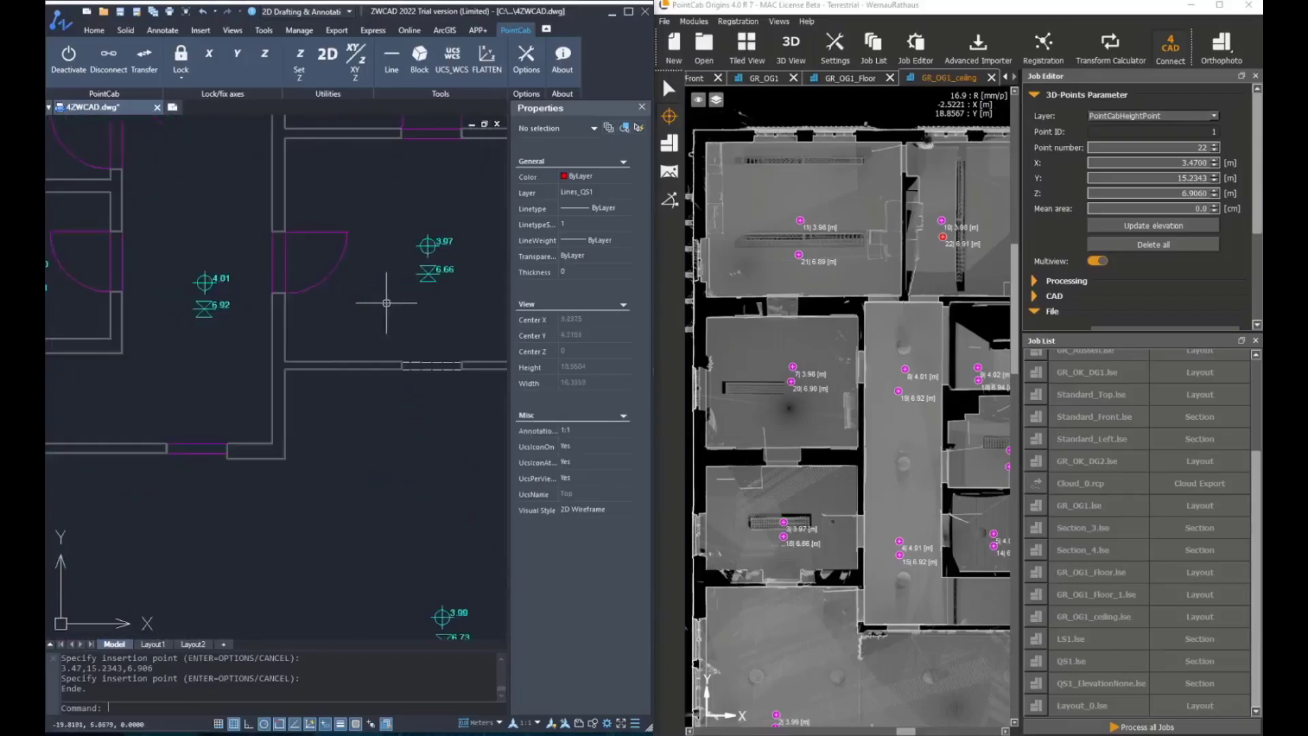
pyautogui.moveTo(284, 287); pyautogui.dragTo(304, 467, button='middle')
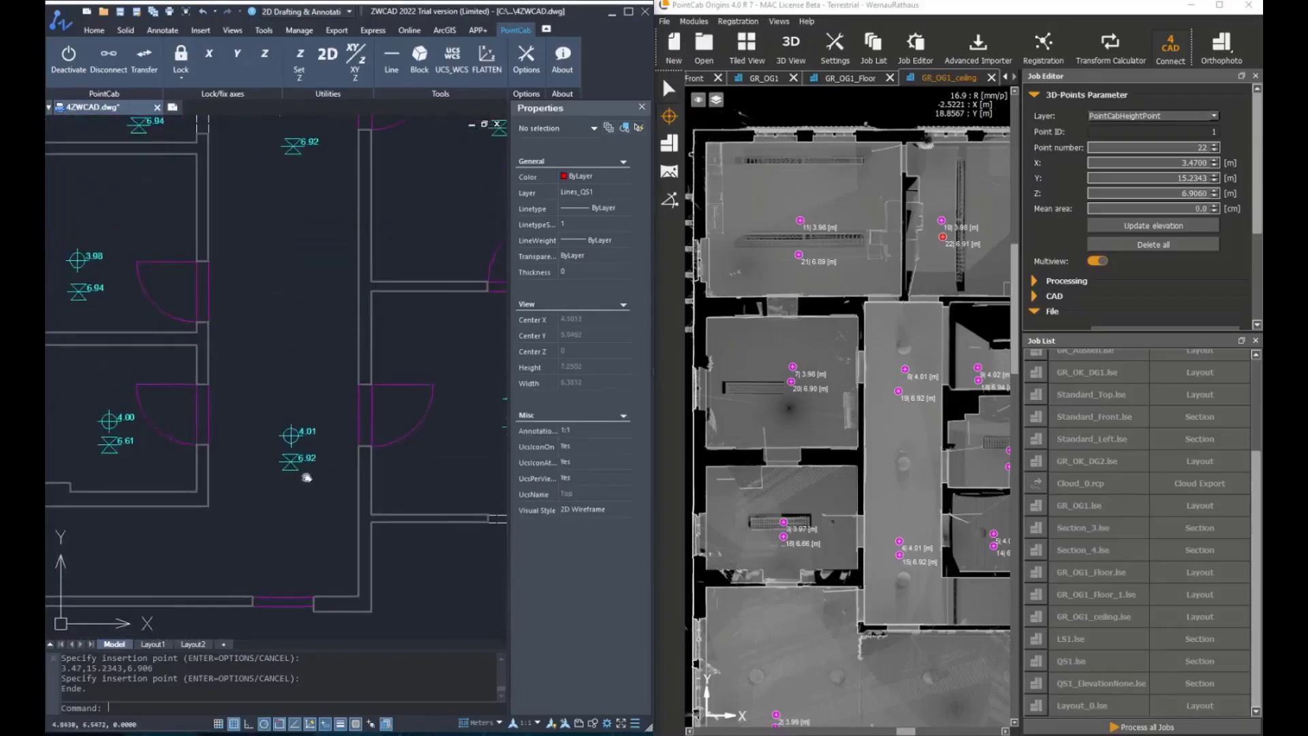
pyautogui.moveTo(345, 233); pyautogui.dragTo(307, 467, button='middle')
pyautogui.moveTo(395, 432)
pyautogui.mouseDown(button='middle')
pyautogui.moveTo(350, 409)
pyautogui.moveTo(395, 598)
pyautogui.moveTo(373, 536)
pyautogui.mouseUp(button='middle')
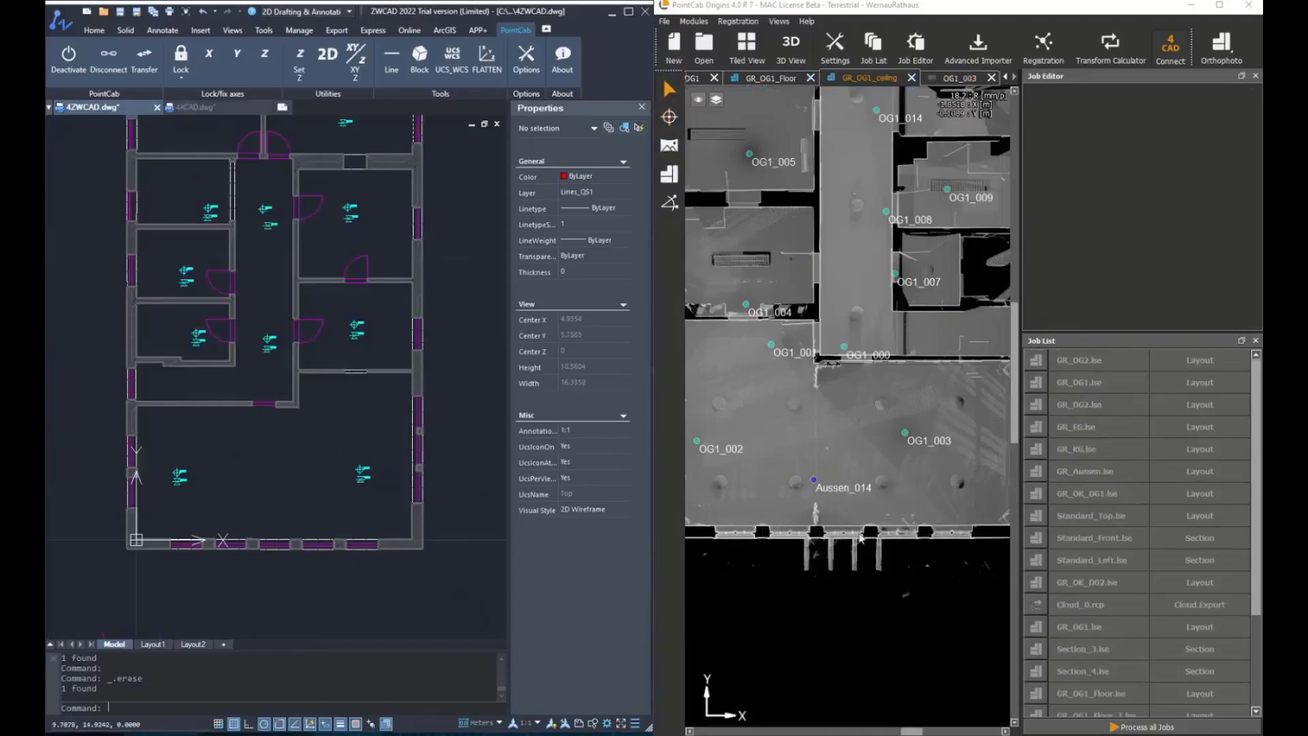
# Open the OG1_003 station panorama in PointCab and start inserting blocks in the drawing
pyautogui.click(670, 146)
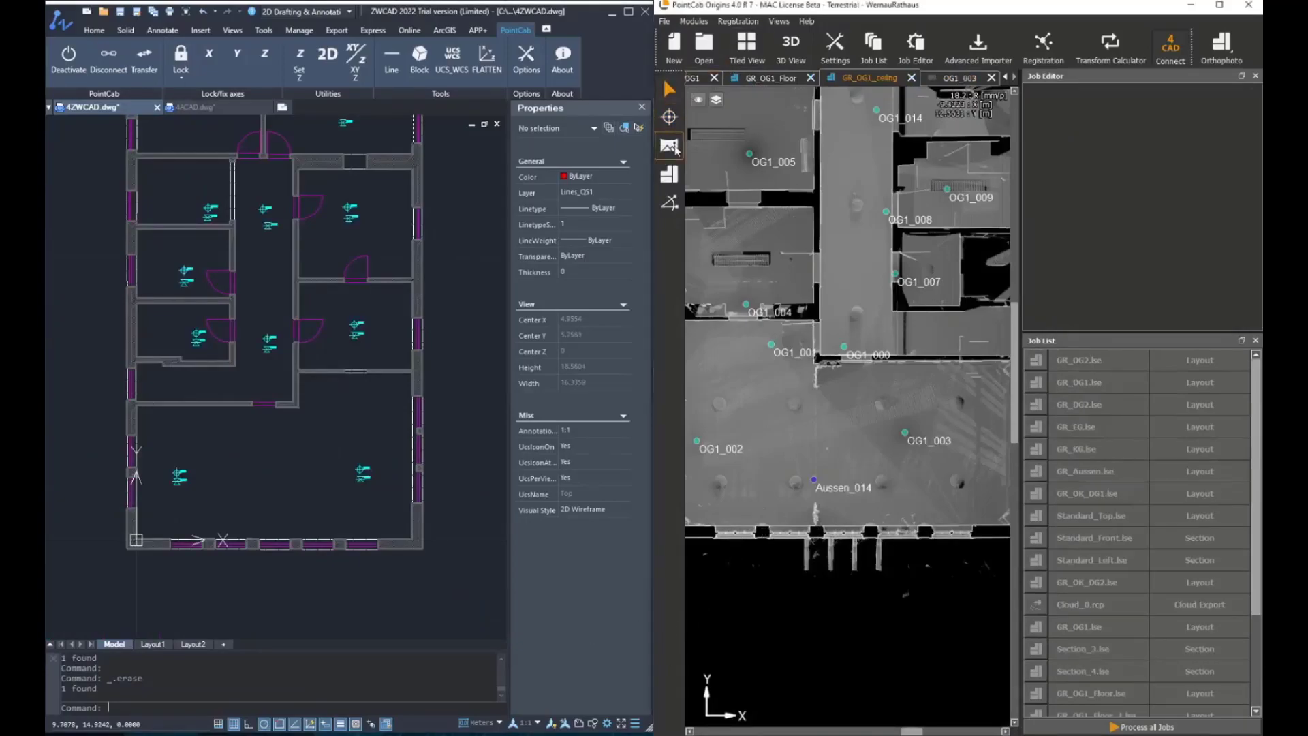
pyautogui.click(910, 443)
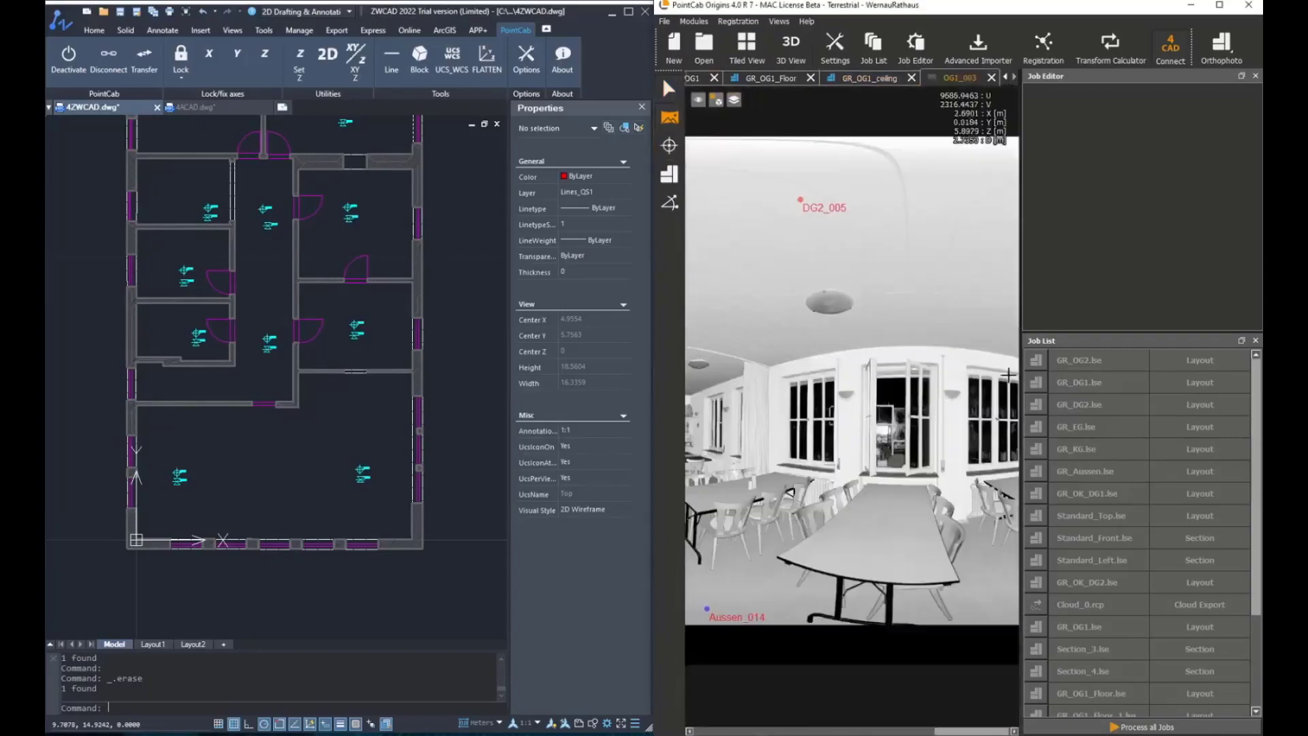
pyautogui.click(421, 59)
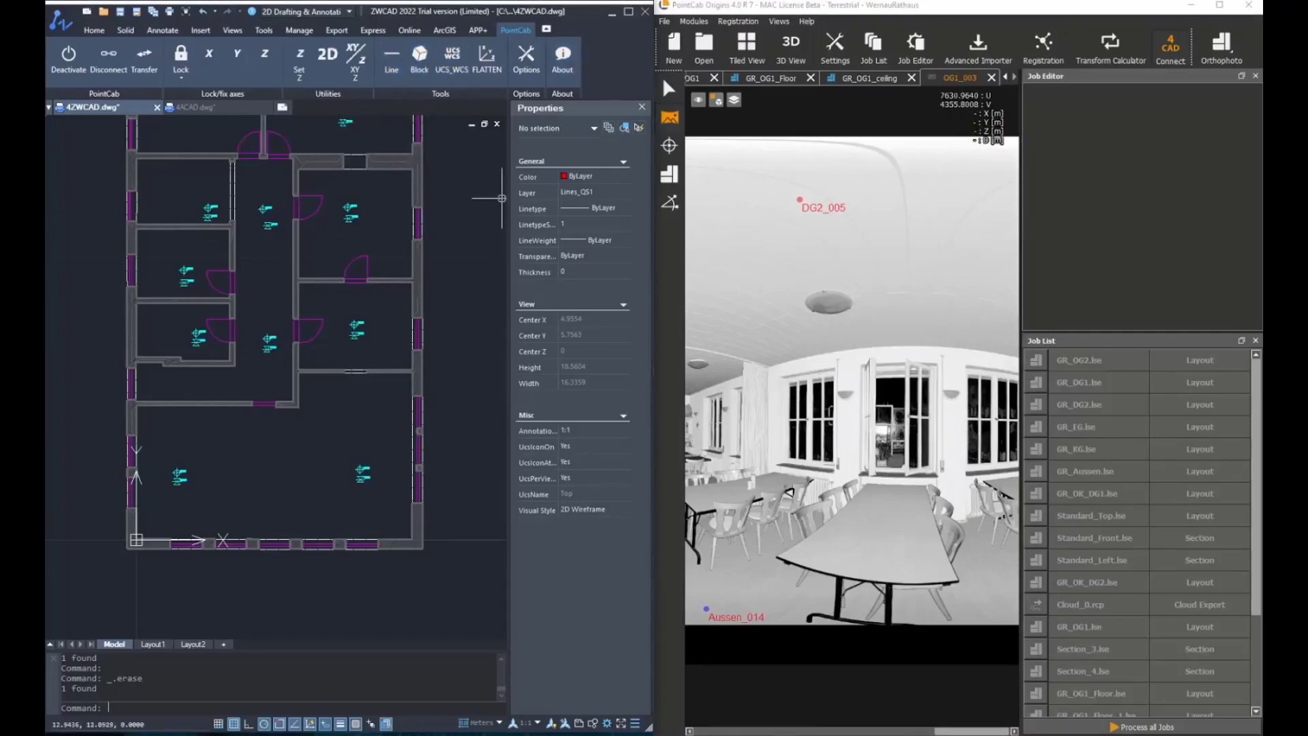
pyautogui.scroll(2, 271, 525)
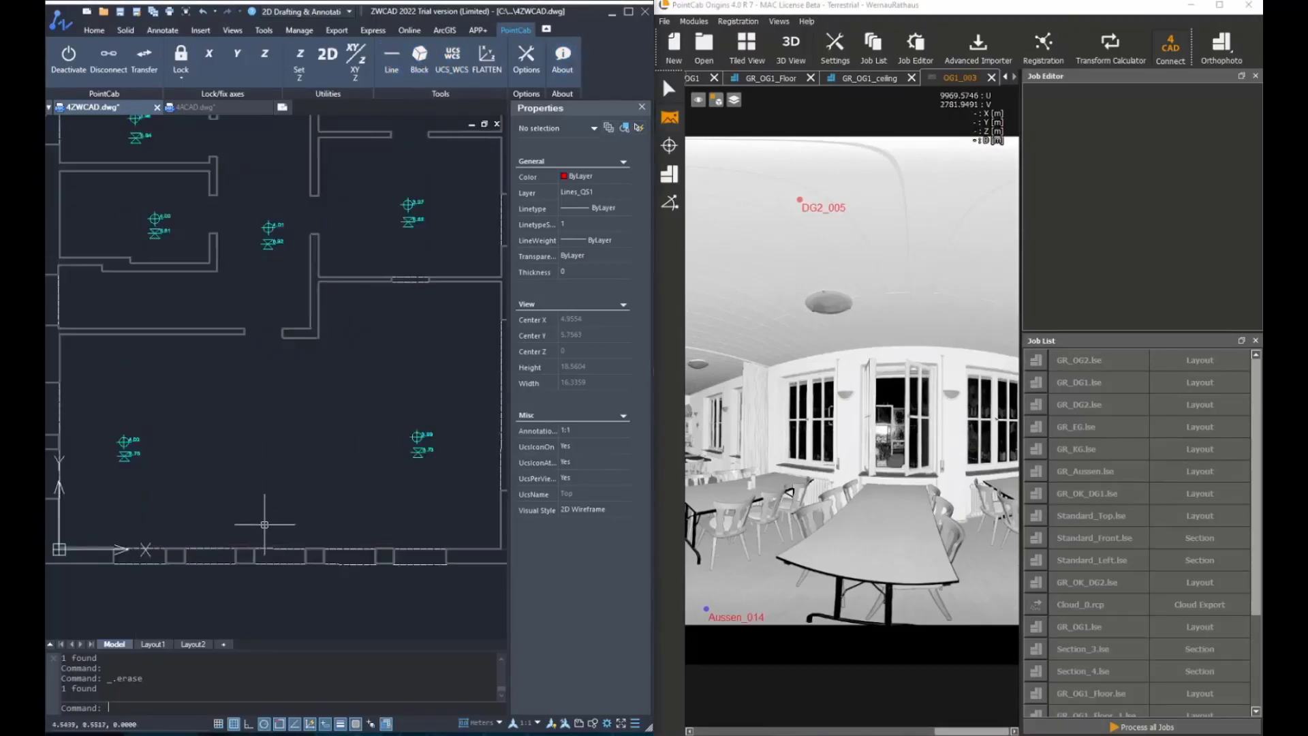
# Restart Insert blocks, choose the HP_FERTIG_OBERKANTE block with the Perpendicular snap option, and confirm
pyautogui.click(420, 58)
pyautogui.click(429, 137)
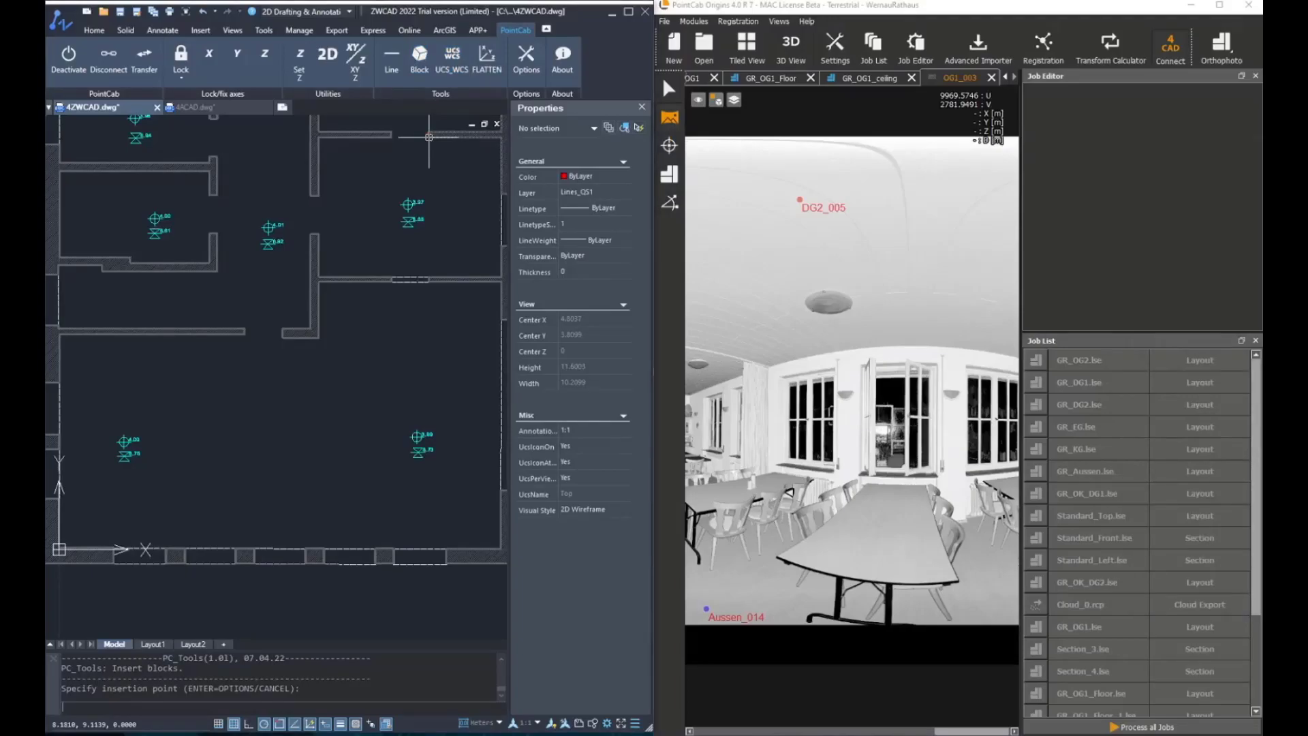
pyautogui.press('Return')
pyautogui.click(604, 265)
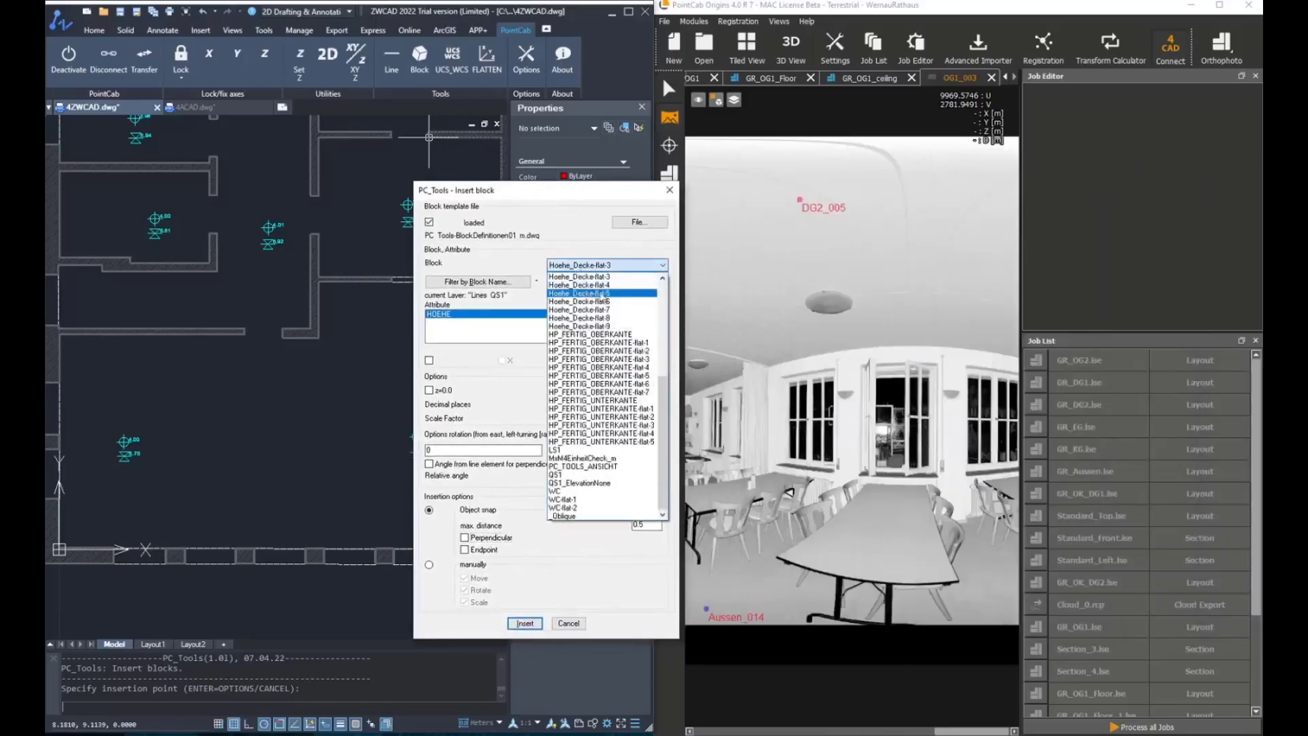
pyautogui.click(592, 334)
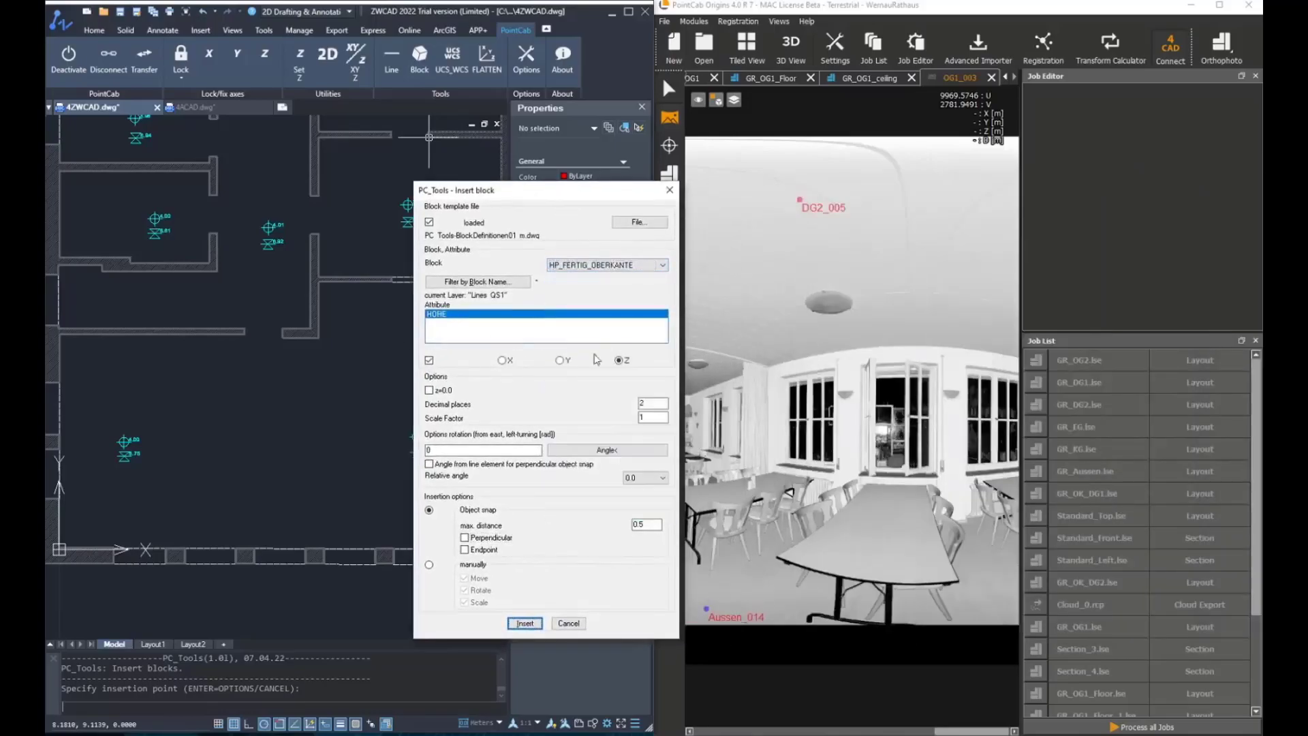
pyautogui.click(466, 537)
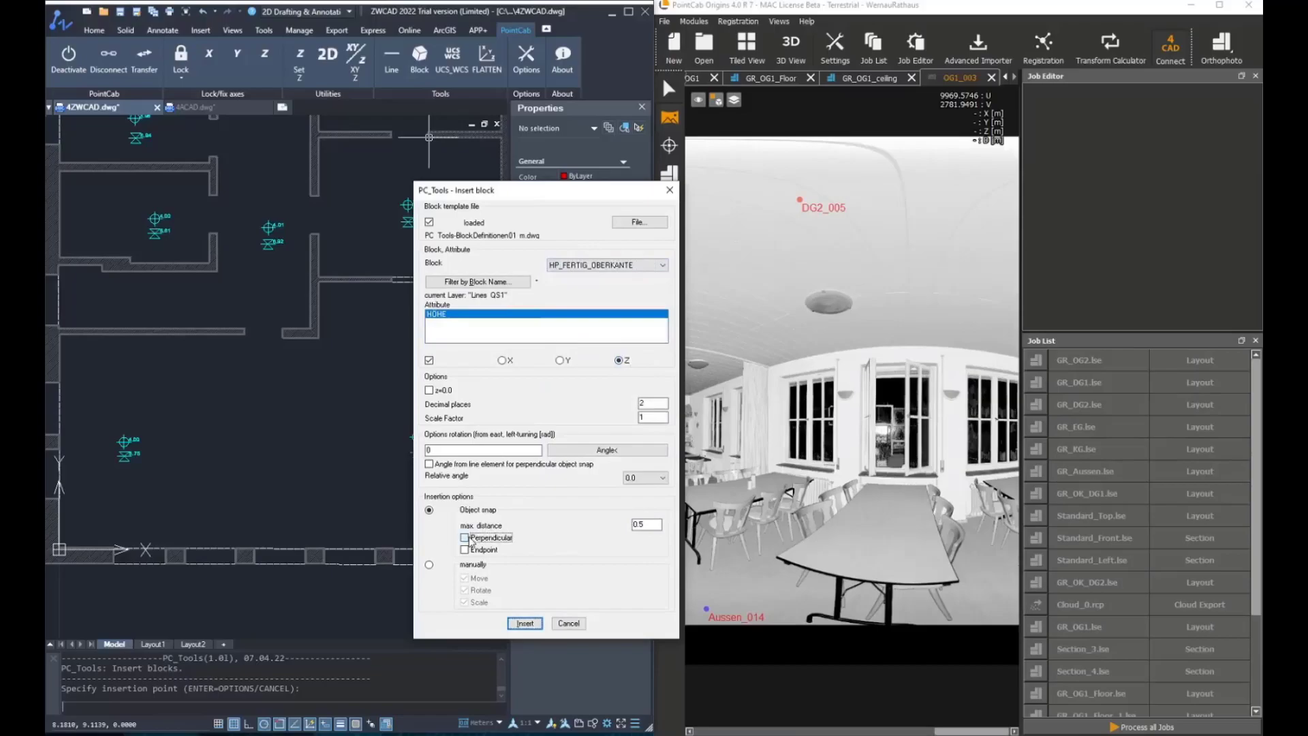
pyautogui.click(525, 623)
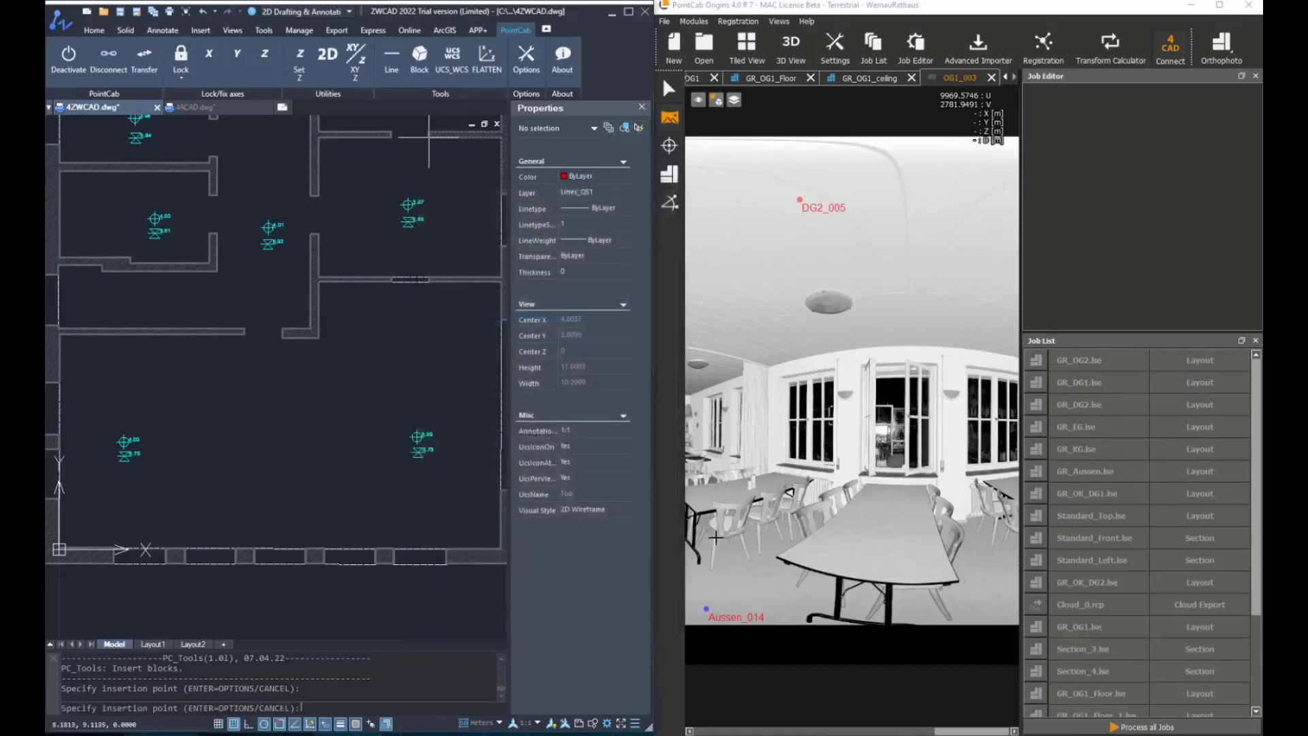
# Pick windowsill height points along the window wall in the OG1_003 panorama
pyautogui.click(670, 146)
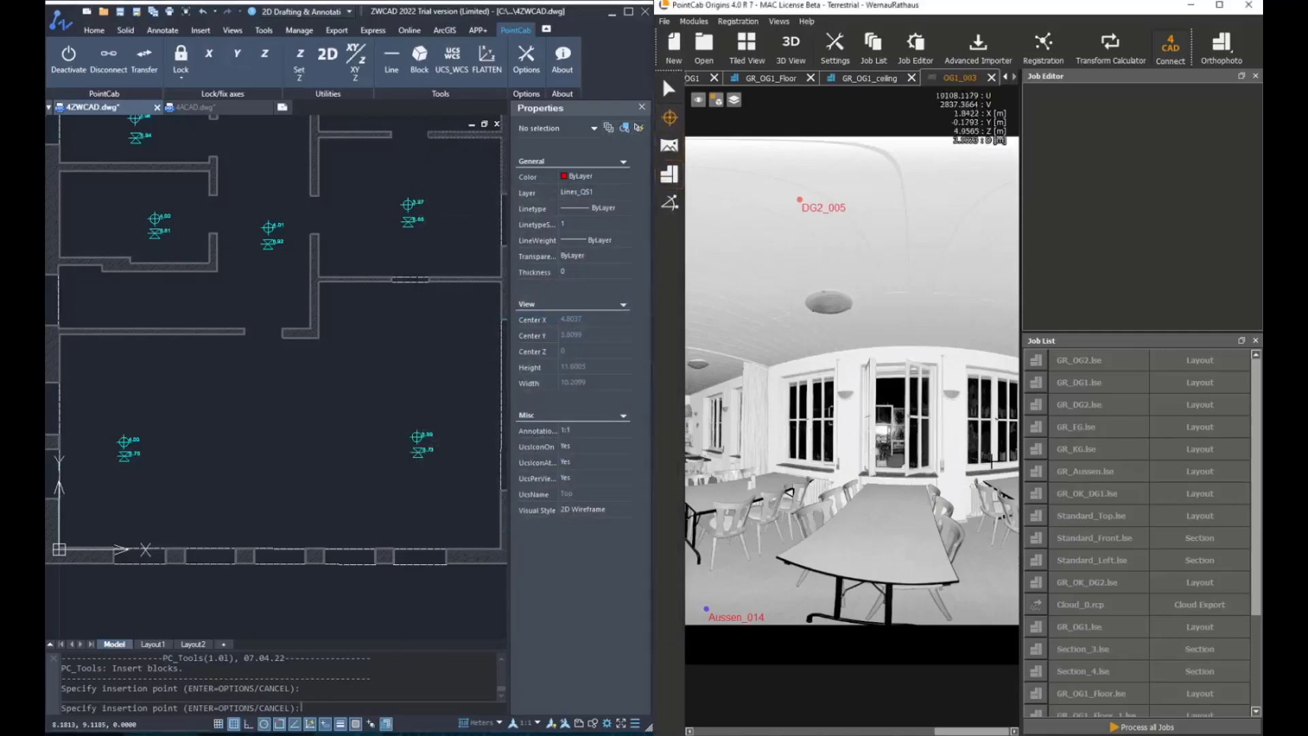
pyautogui.scroll(2, 959, 474)
pyautogui.click(951, 472)
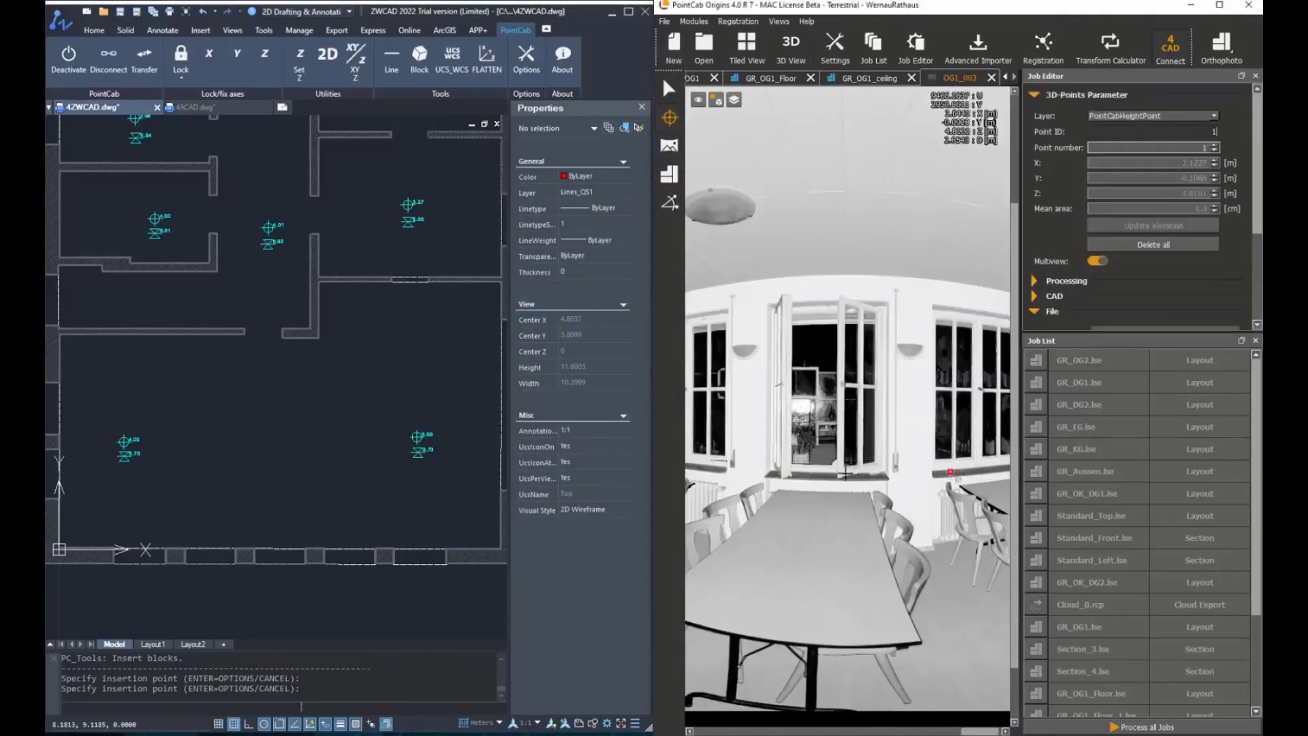
pyautogui.click(812, 475)
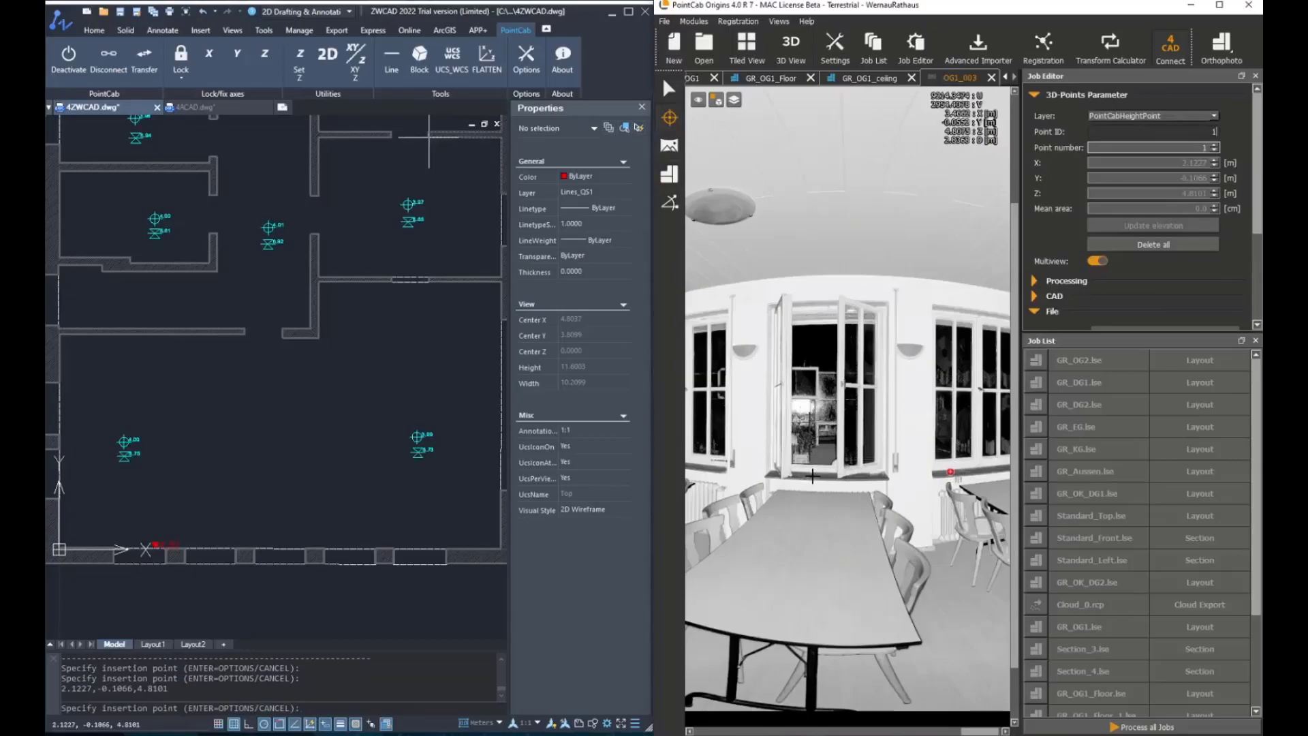
pyautogui.moveTo(741, 447); pyautogui.dragTo(860, 439, button='middle')
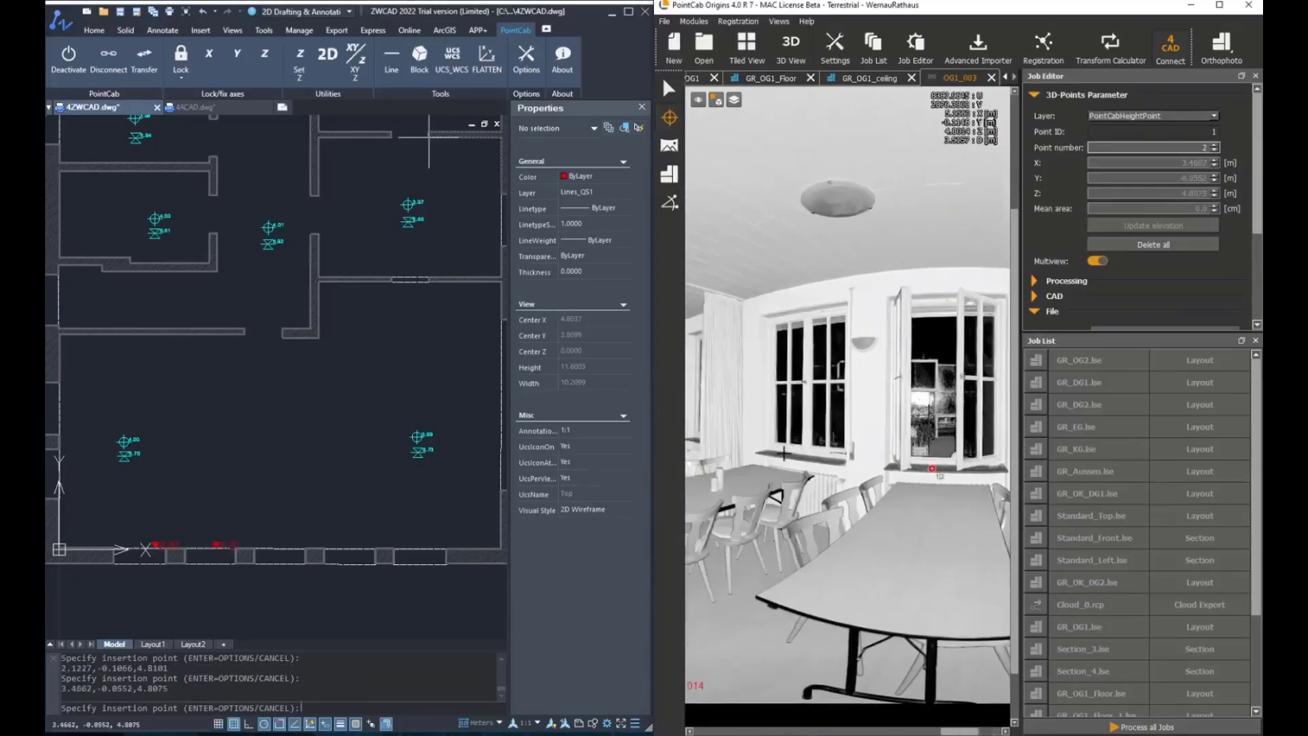
pyautogui.click(782, 454)
pyautogui.moveTo(763, 439); pyautogui.dragTo(806, 440, button='middle')
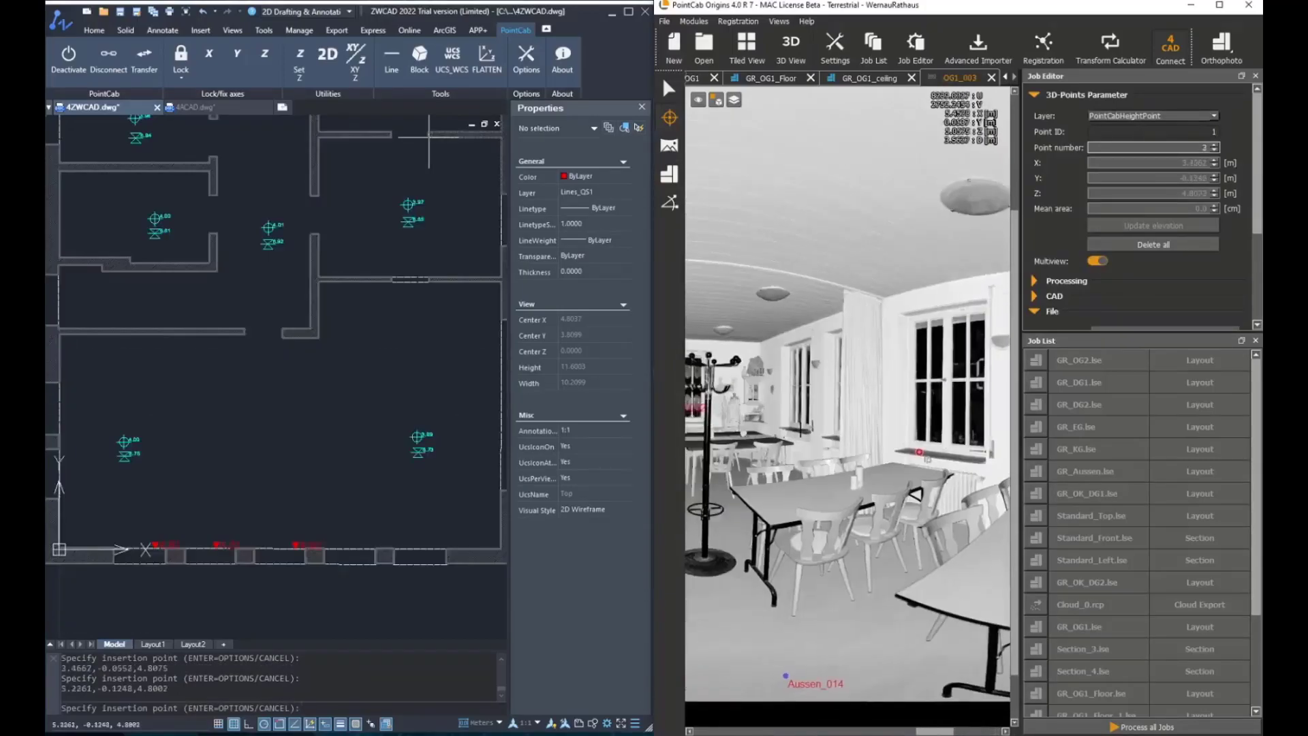
pyautogui.scroll(3, 840, 434)
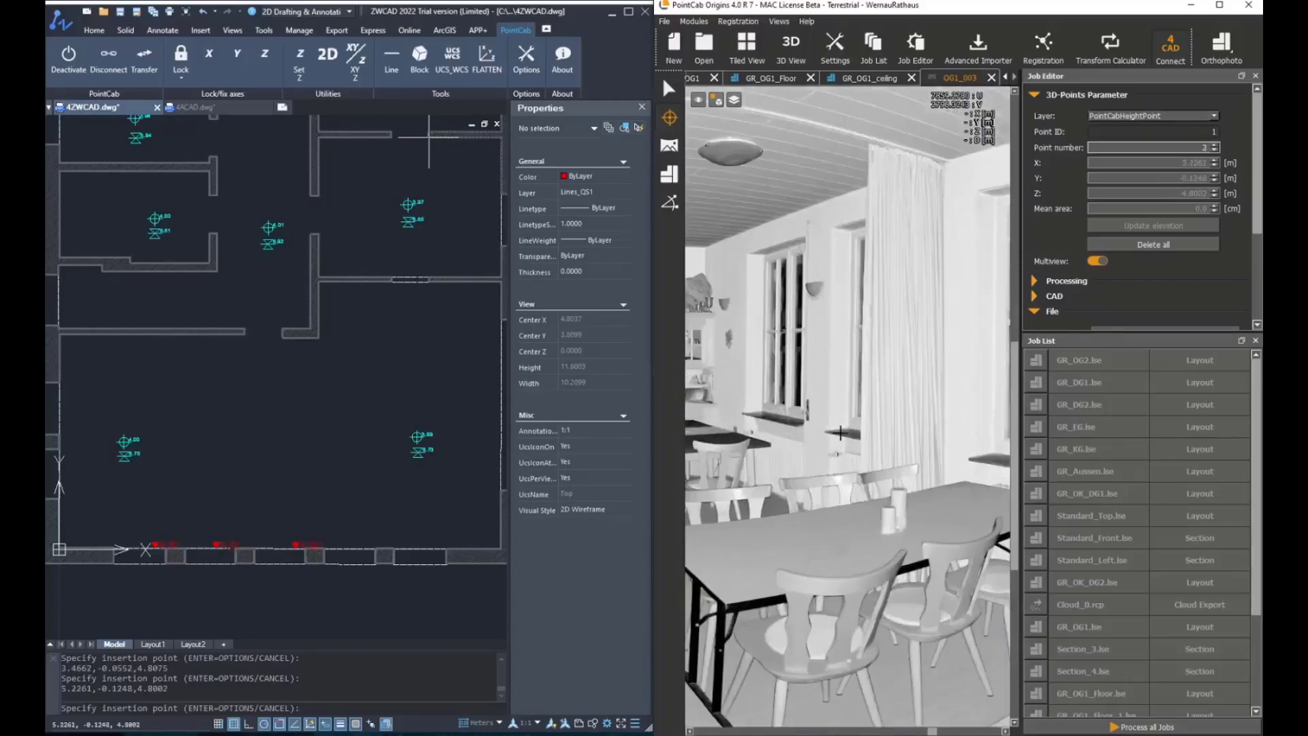
pyautogui.click(841, 433)
pyautogui.scroll(3, 840, 433)
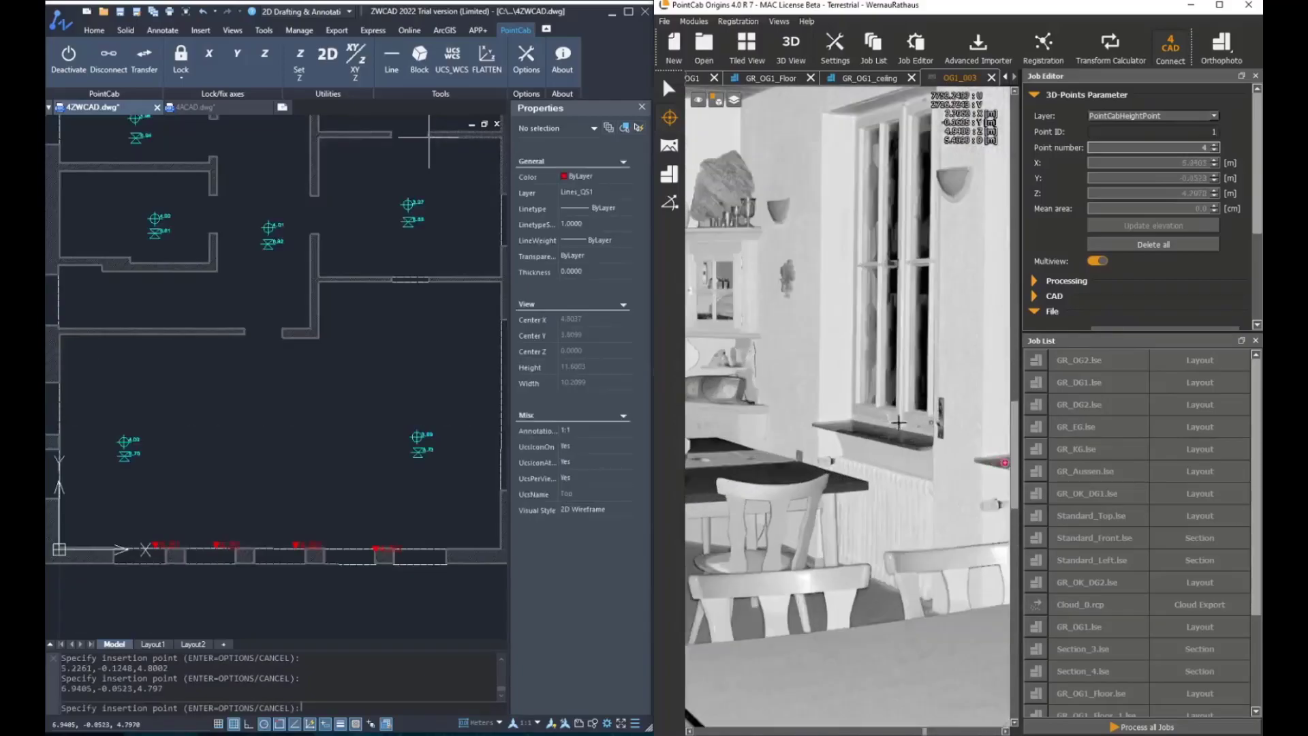
pyautogui.click(832, 424)
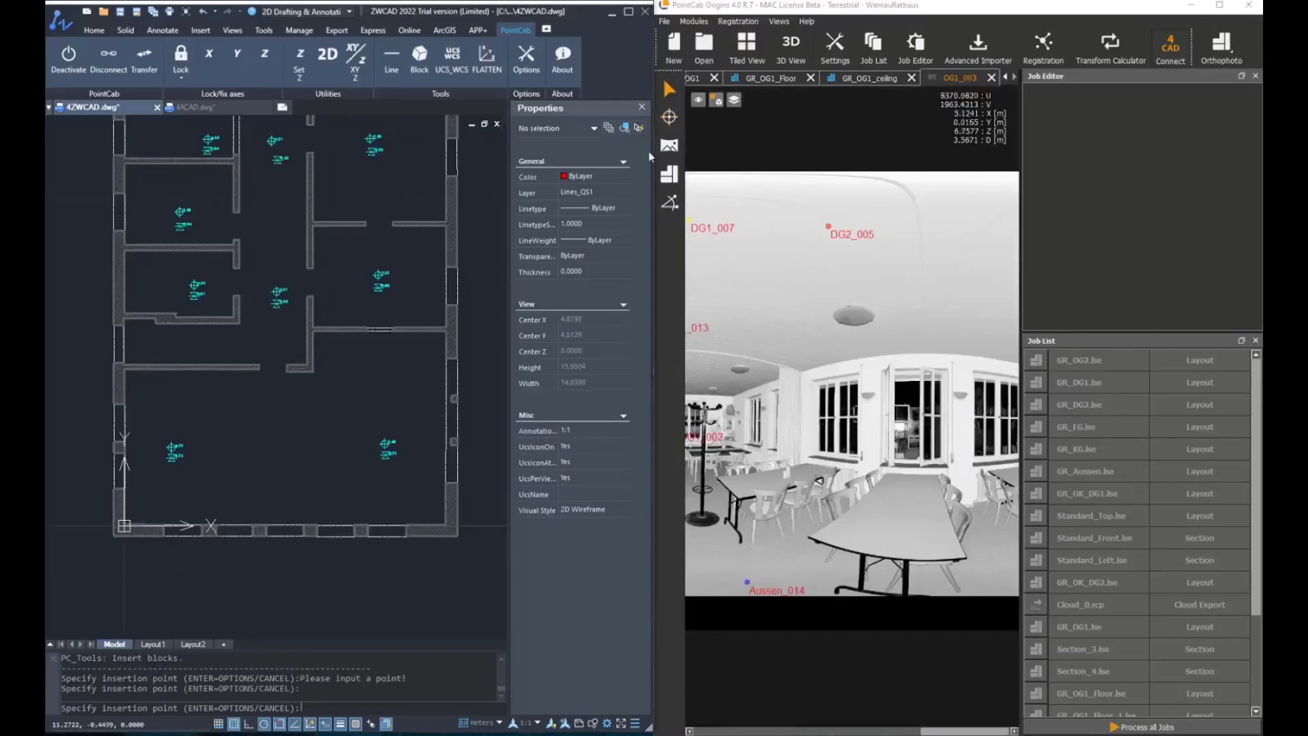
# Pick the first two windowsill height points again in the OG1_003 panorama
pyautogui.click(669, 116)
pyautogui.scroll(5, 941, 467)
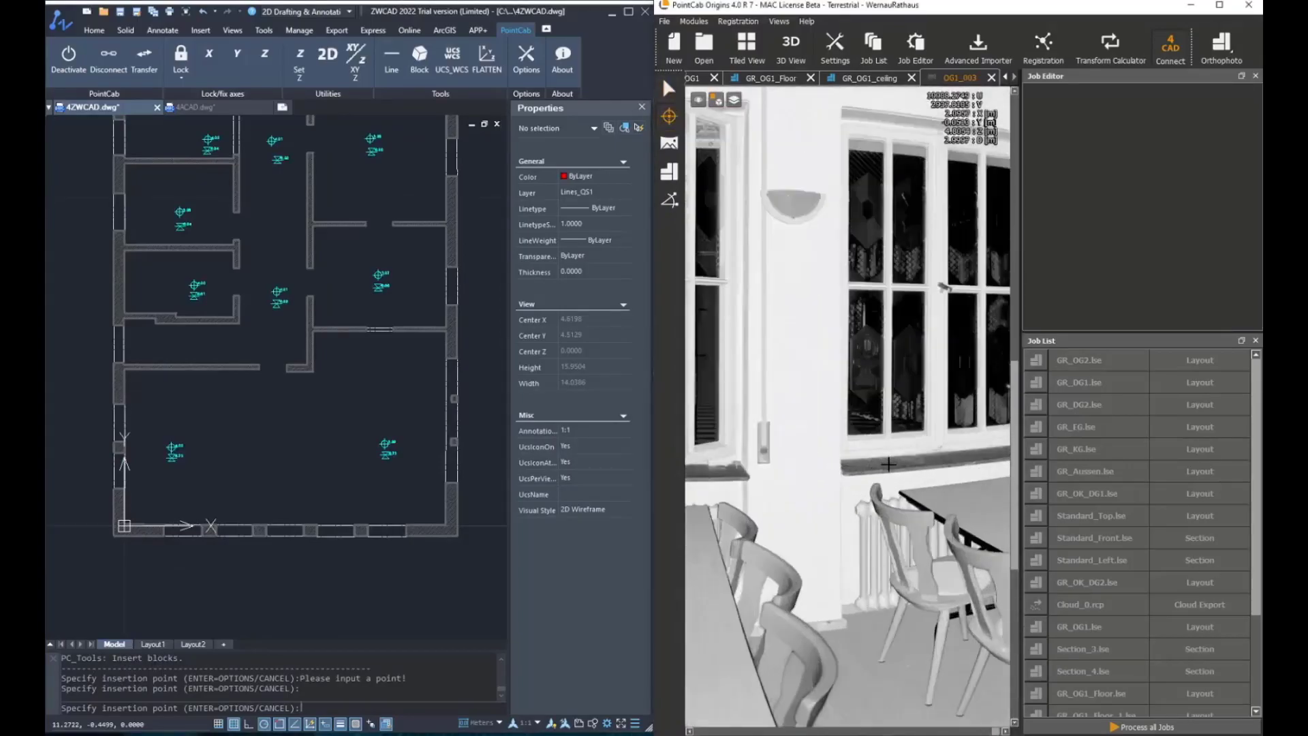
pyautogui.click(889, 465)
pyautogui.moveTo(803, 484); pyautogui.dragTo(953, 464, button='middle')
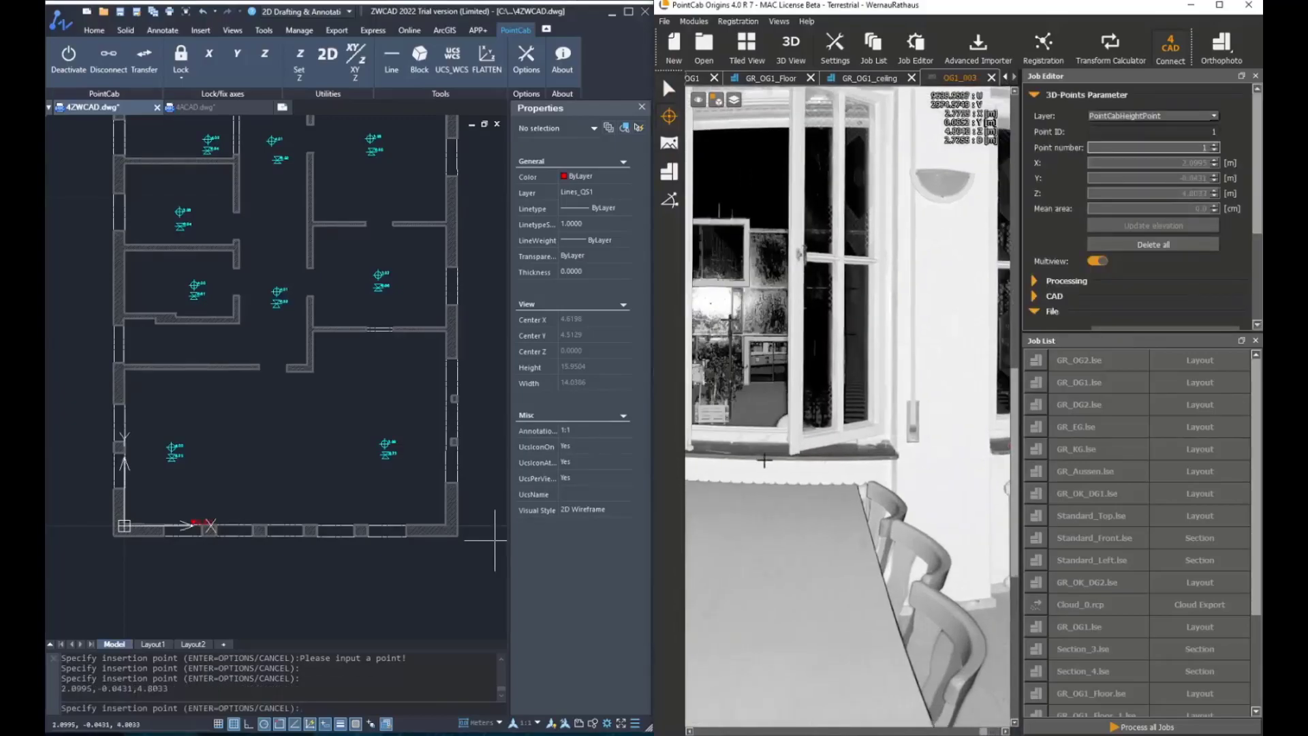
pyautogui.click(737, 452)
pyautogui.moveTo(737, 452); pyautogui.dragTo(842, 447, button='middle')
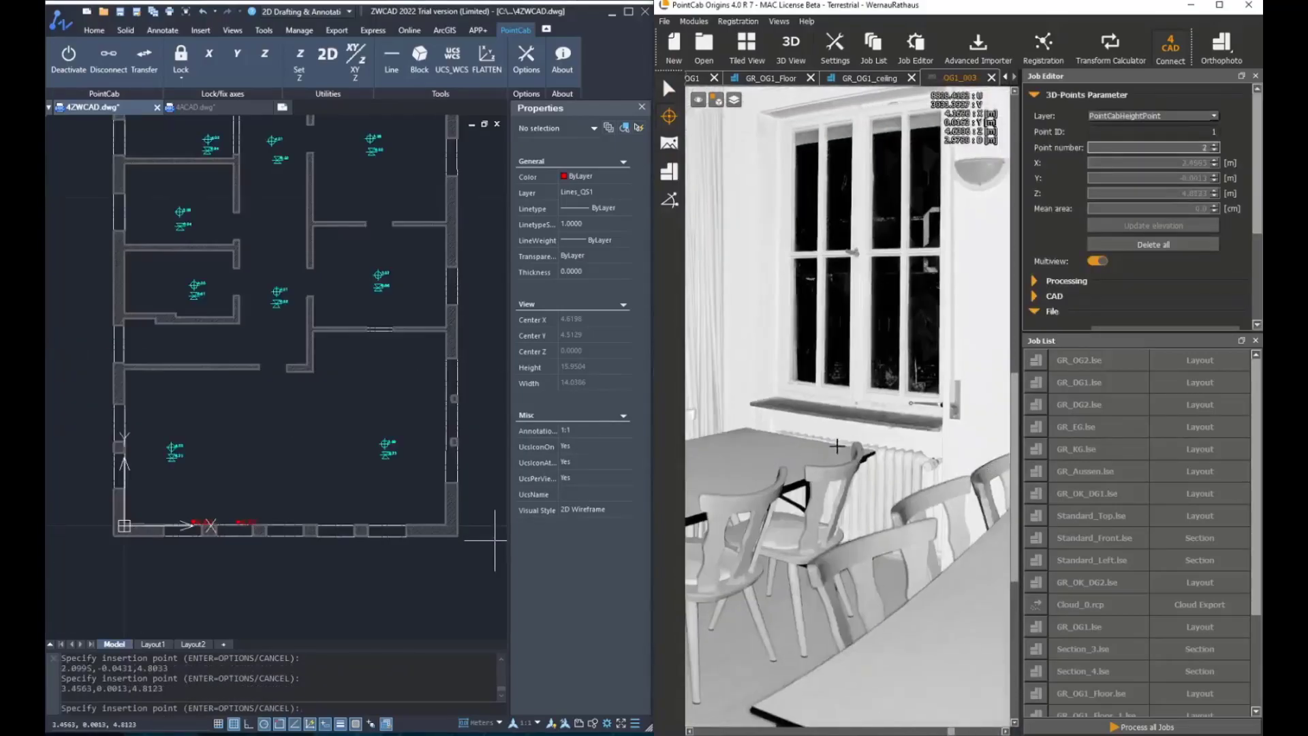
# Pick the remaining windowsill height points along the window wall and end the insertion
pyautogui.scroll(2, 801, 410)
pyautogui.click(800, 407)
pyautogui.moveTo(827, 432); pyautogui.dragTo(1055, 444, button='middle')
pyautogui.scroll(5, 854, 374)
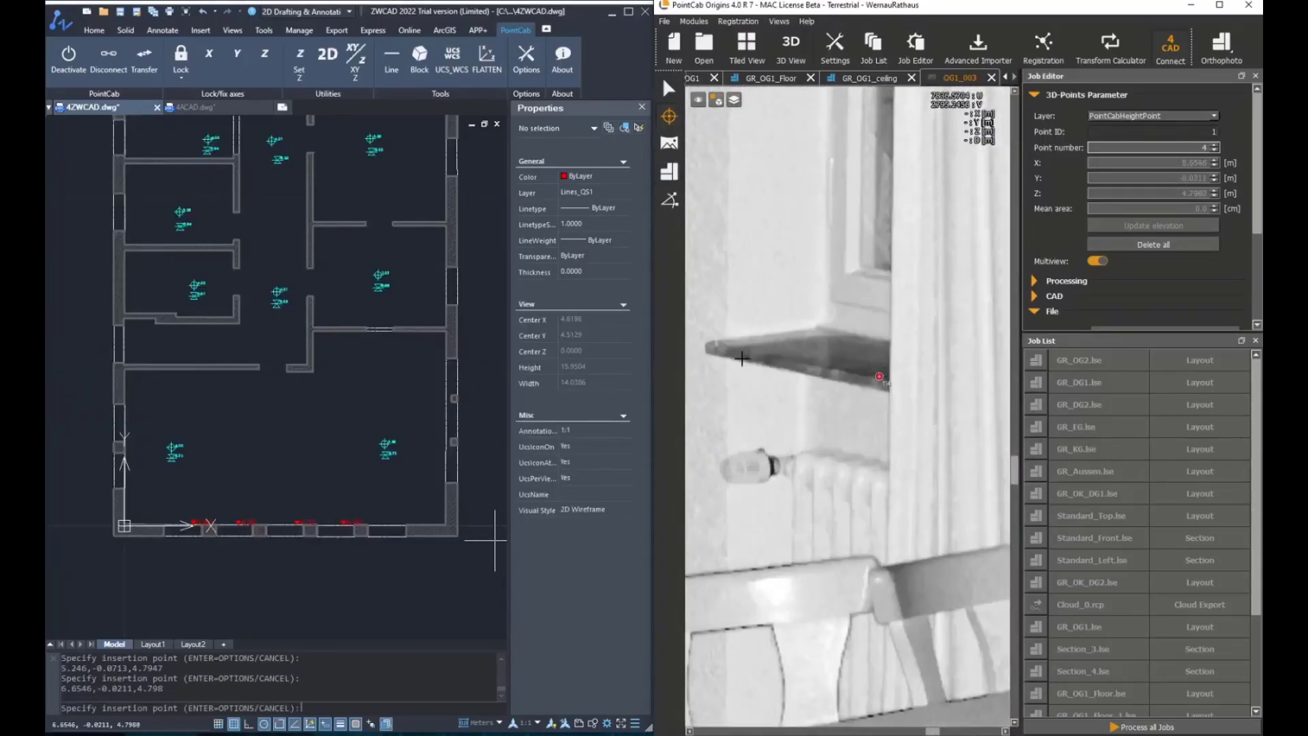
pyautogui.moveTo(743, 359); pyautogui.dragTo(954, 454, button='middle')
pyautogui.moveTo(763, 402); pyautogui.dragTo(960, 455, button='middle')
pyautogui.click(964, 455)
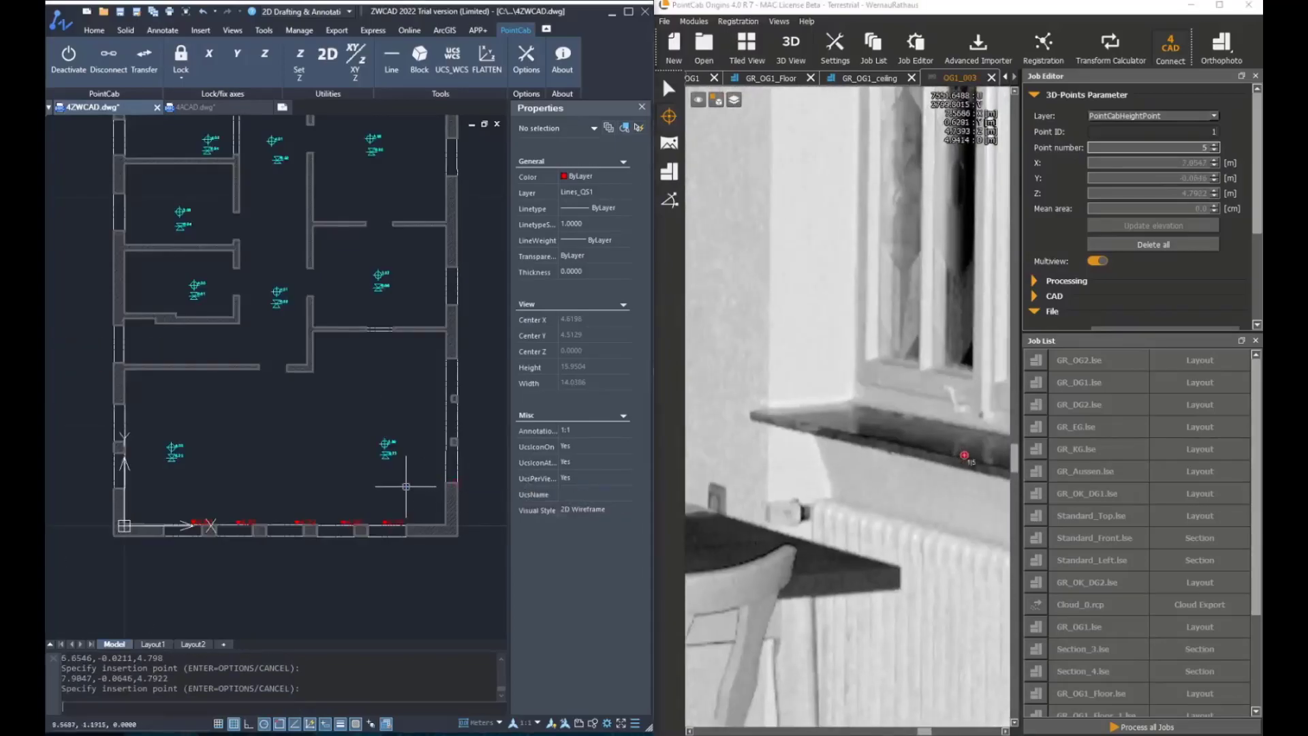
pyautogui.press('Return')
# Zoom in on the window wall to inspect the inserted sill height blocks
pyautogui.scroll(6, 313, 504)
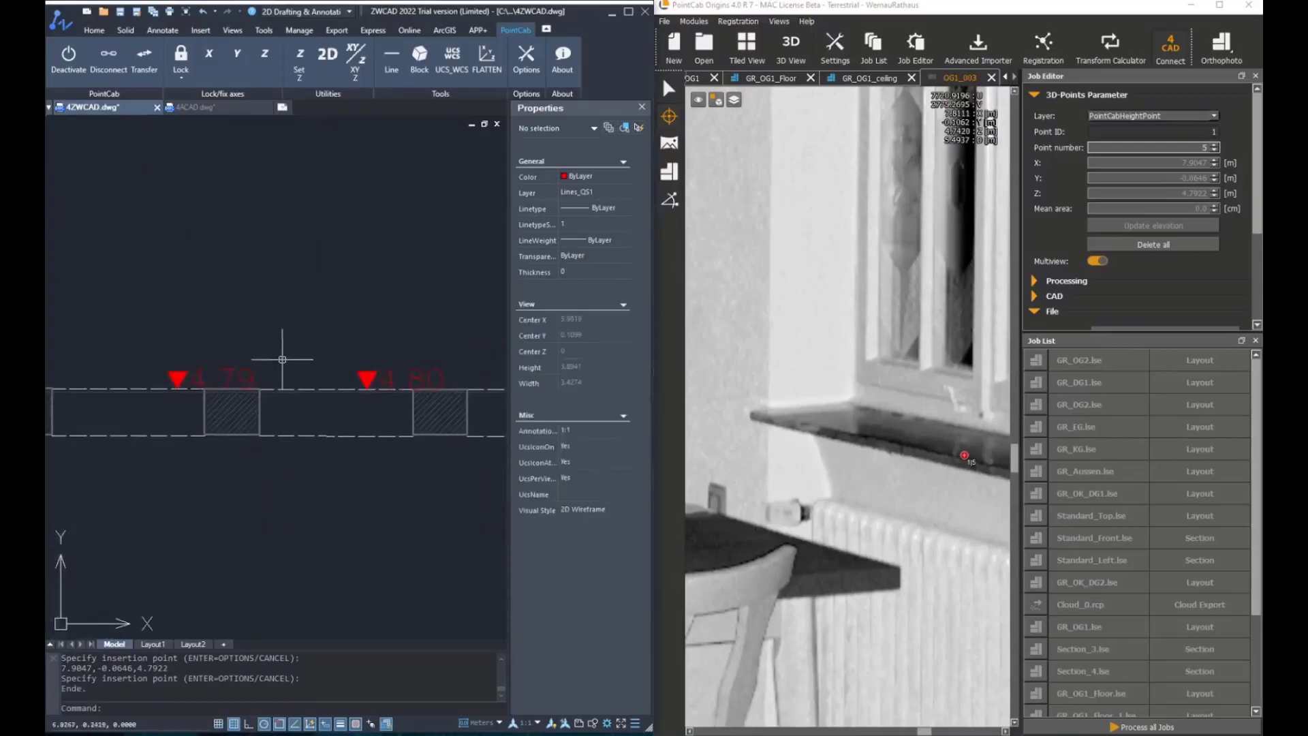
pyautogui.click(300, 389)
pyautogui.moveTo(453, 399); pyautogui.dragTo(305, 374, button='middle')
pyautogui.press('Escape')
pyautogui.press('Escape')
pyautogui.scroll(-5, 320, 370)
pyautogui.scroll(6, 233, 386)
pyautogui.press('Escape')
pyautogui.scroll(-10, 233, 386)
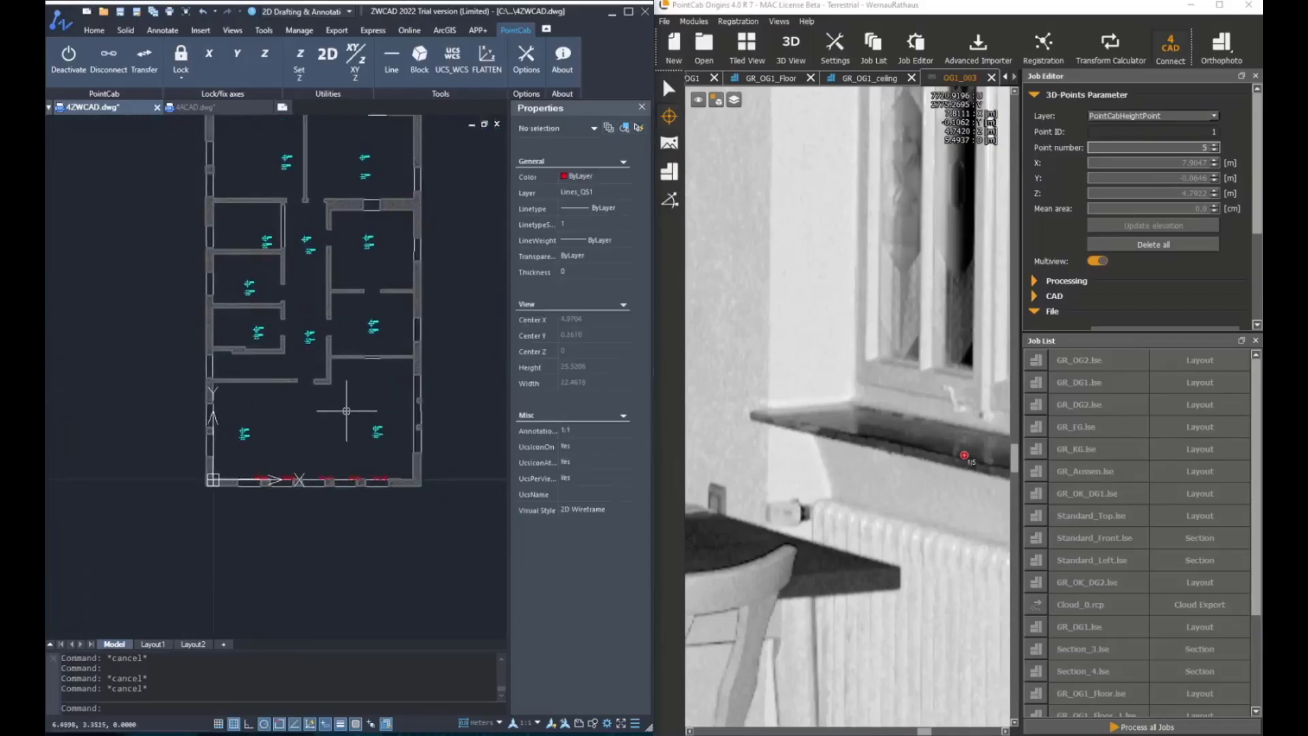
# Open the Insert block dialog for HP_FERTIG_OBERKANTE and switch the insertion option to manual placement with Move
pyautogui.moveTo(348, 411); pyautogui.dragTo(347, 475, button='middle')
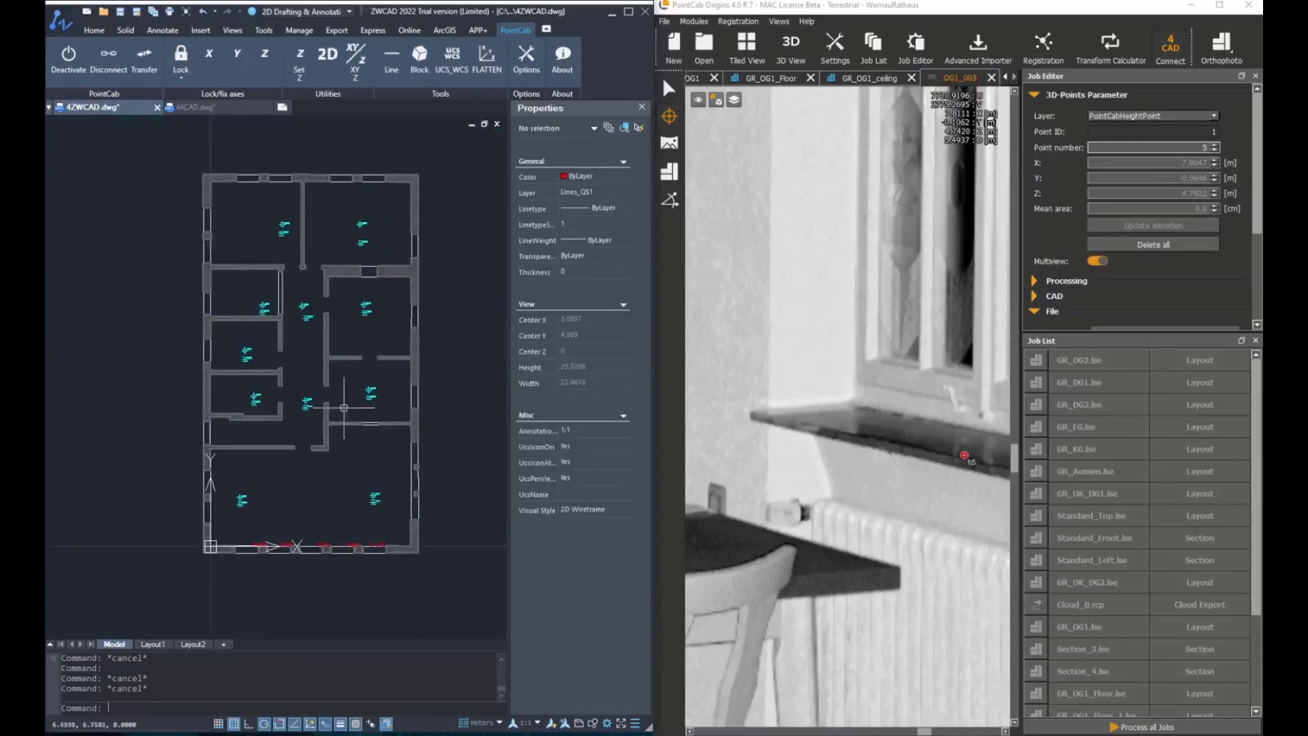
pyautogui.click(420, 56)
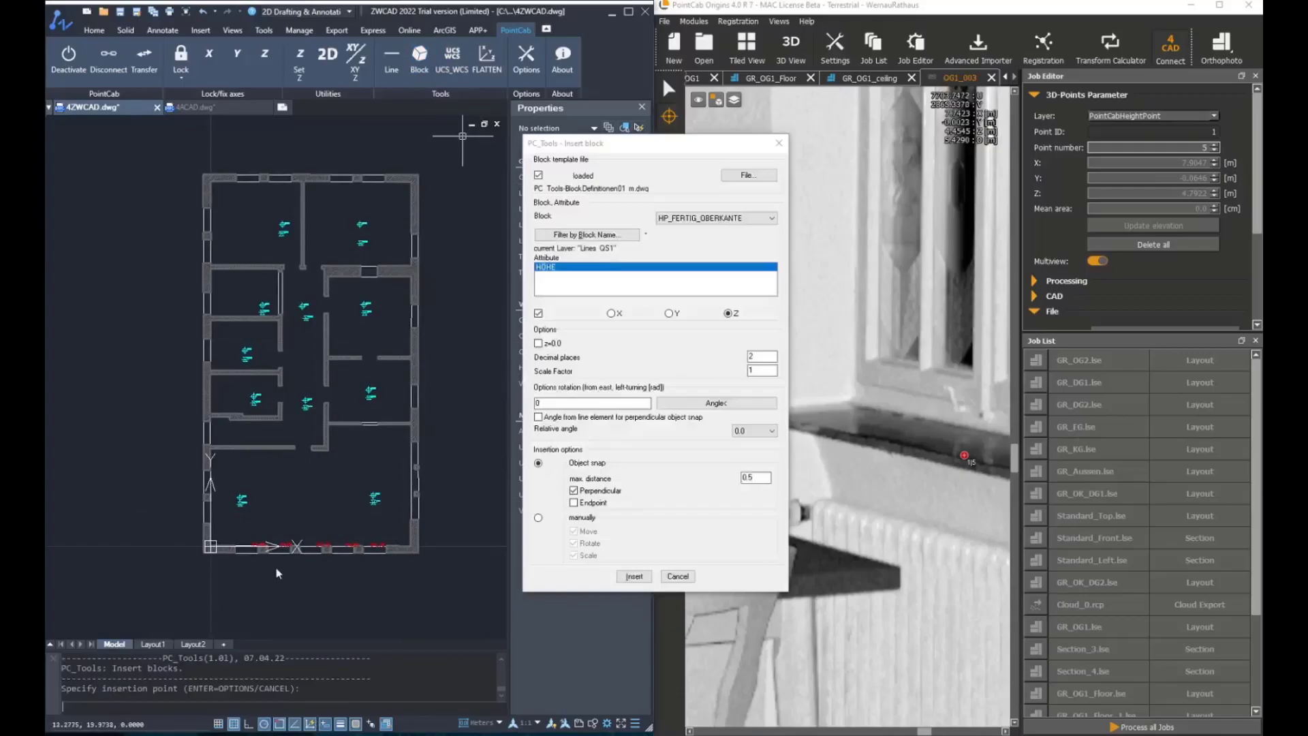
pyautogui.moveTo(609, 141); pyautogui.dragTo(588, 129)
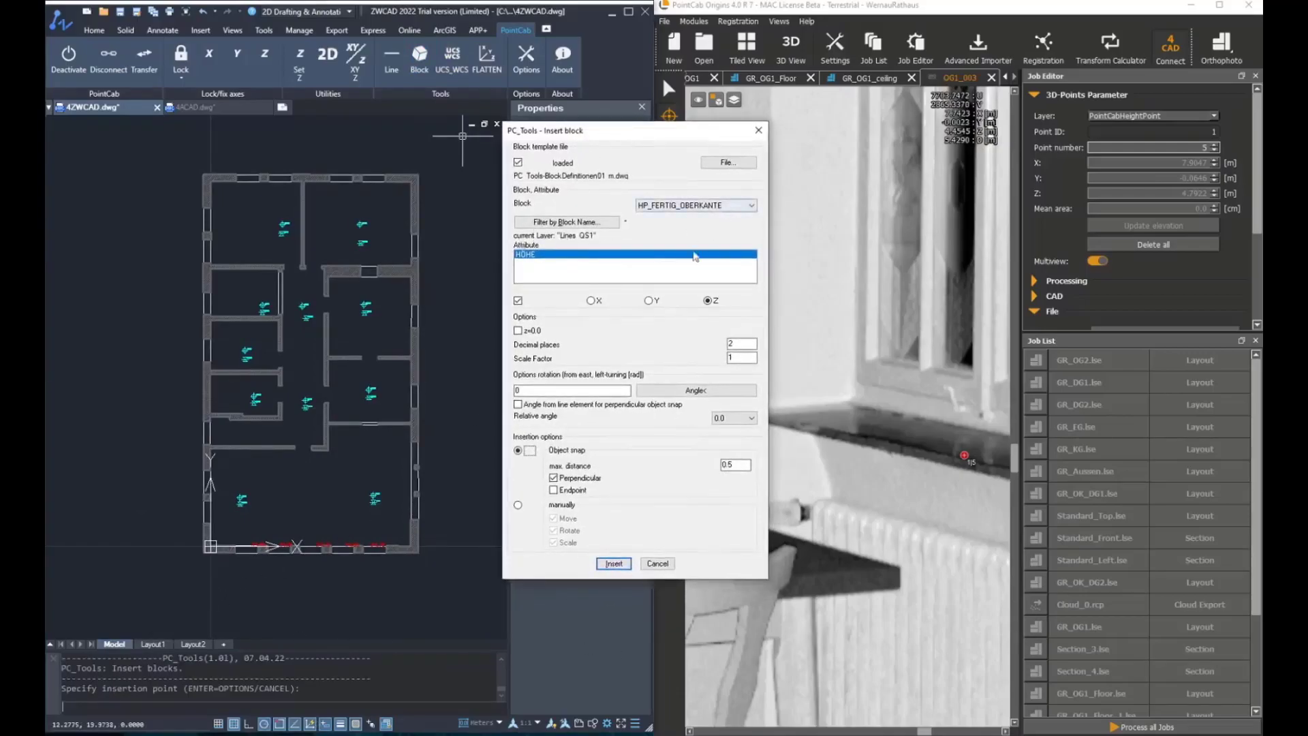
pyautogui.click(519, 505)
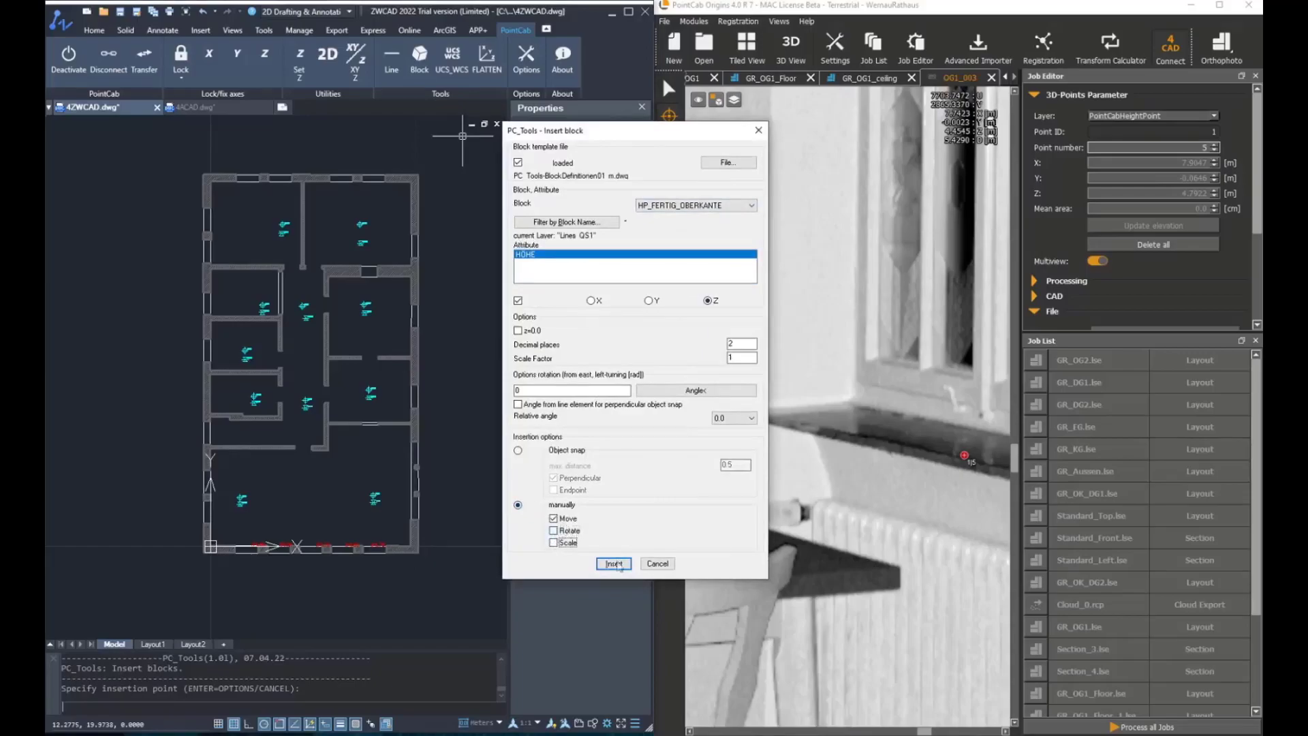
# Open the OG1_000 panorama from the GR_OG1_Floor layout and look along the corridor toward the doors
pyautogui.click(786, 79)
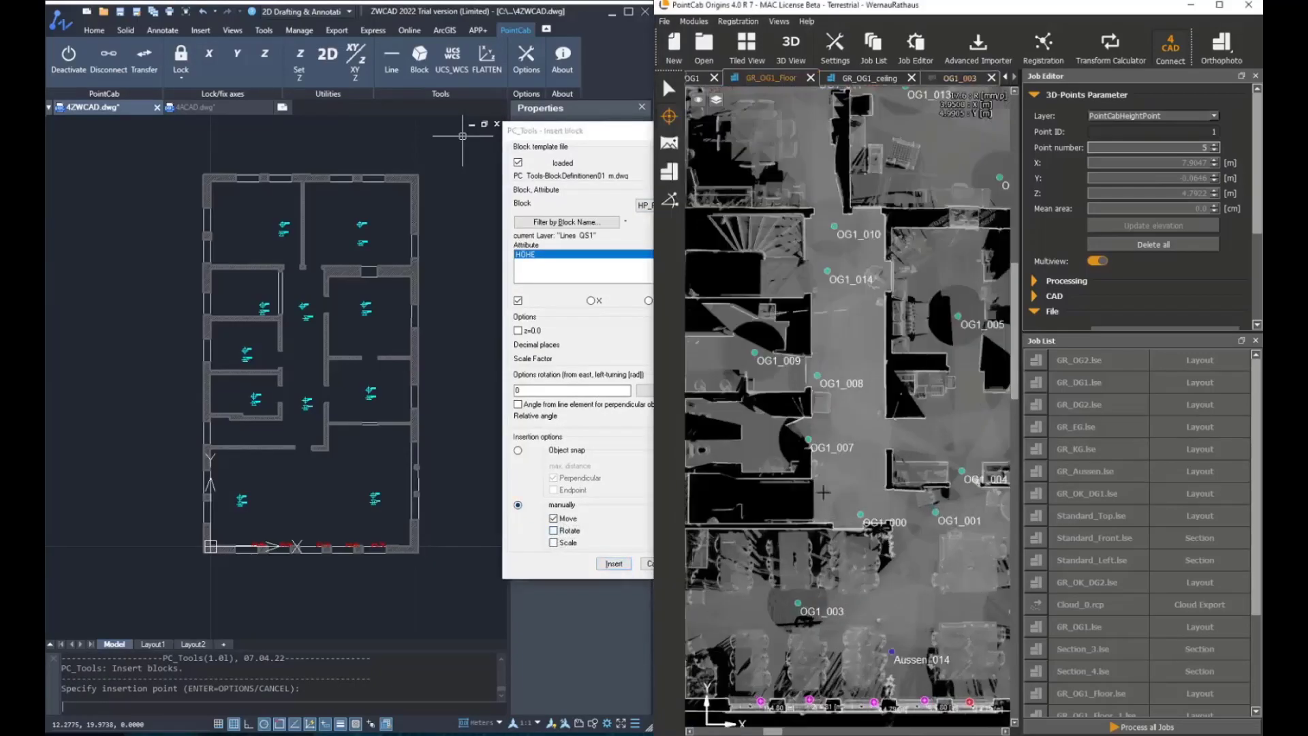
pyautogui.click(670, 143)
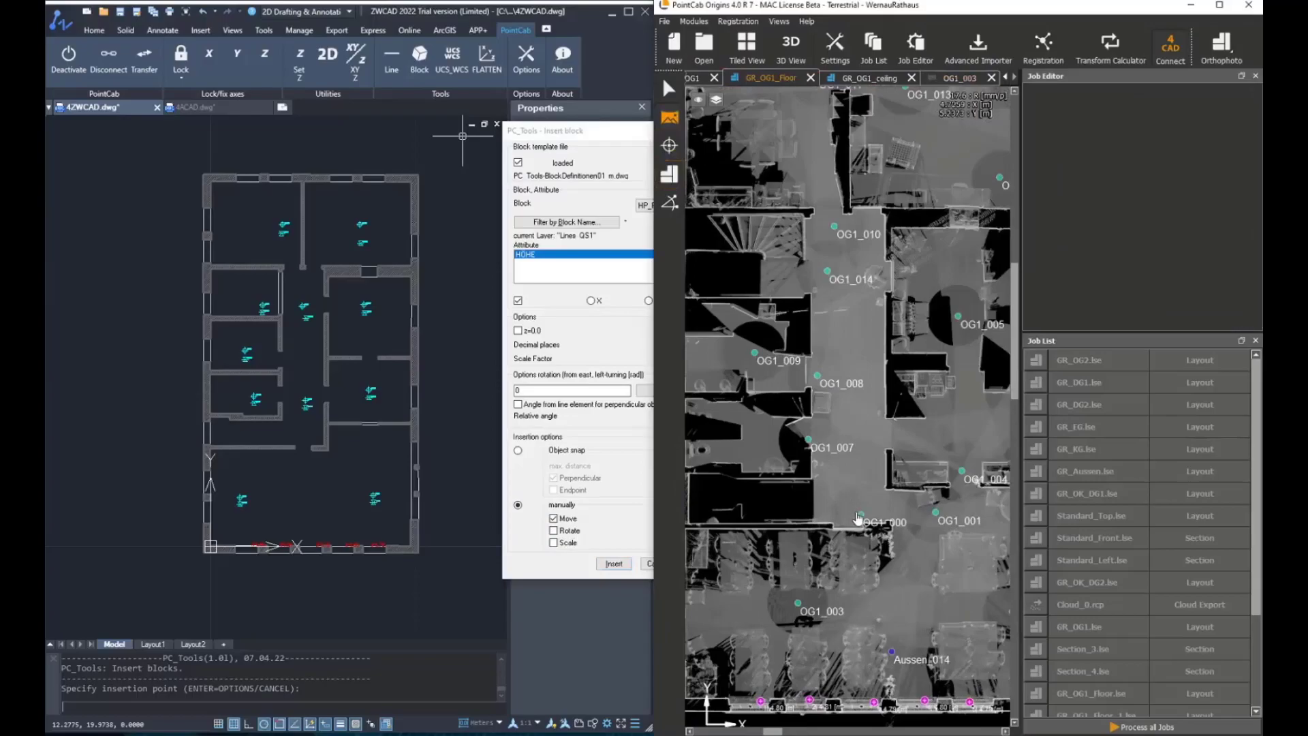
pyautogui.doubleClick(861, 516)
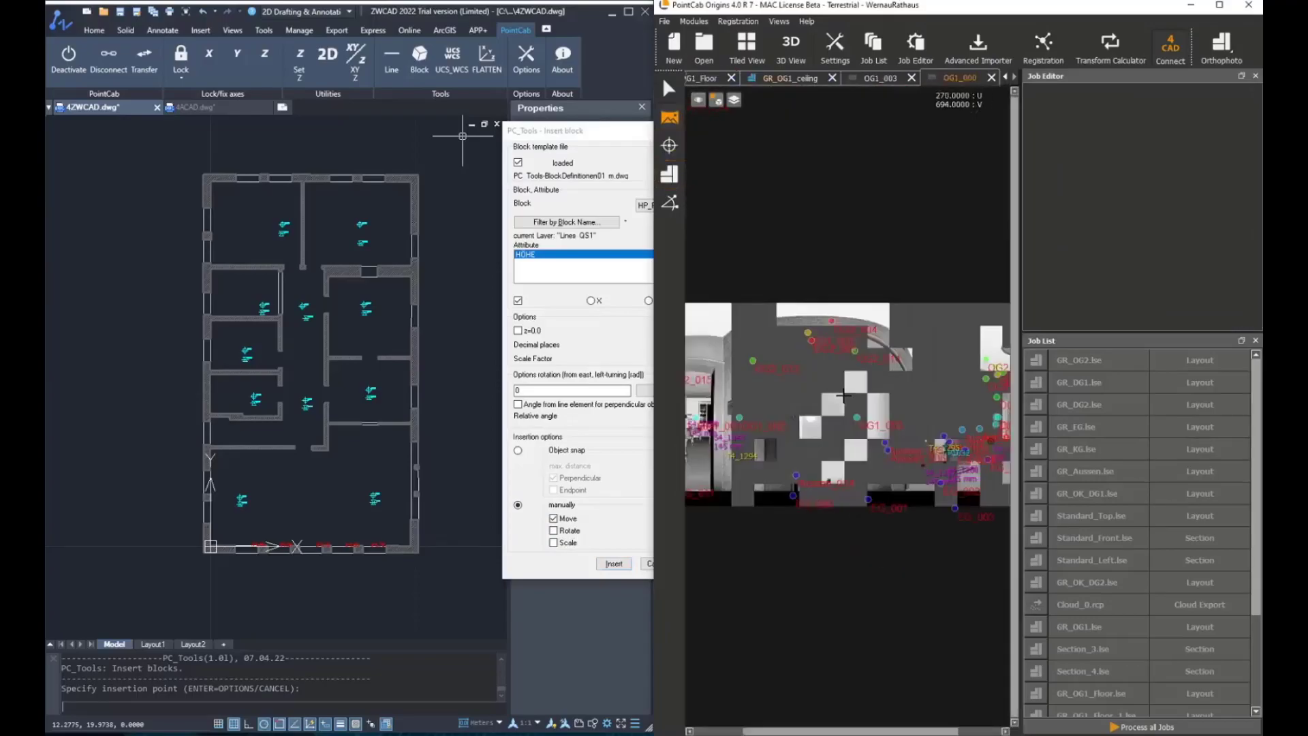
pyautogui.moveTo(949, 426); pyautogui.dragTo(996, 428, button='middle')
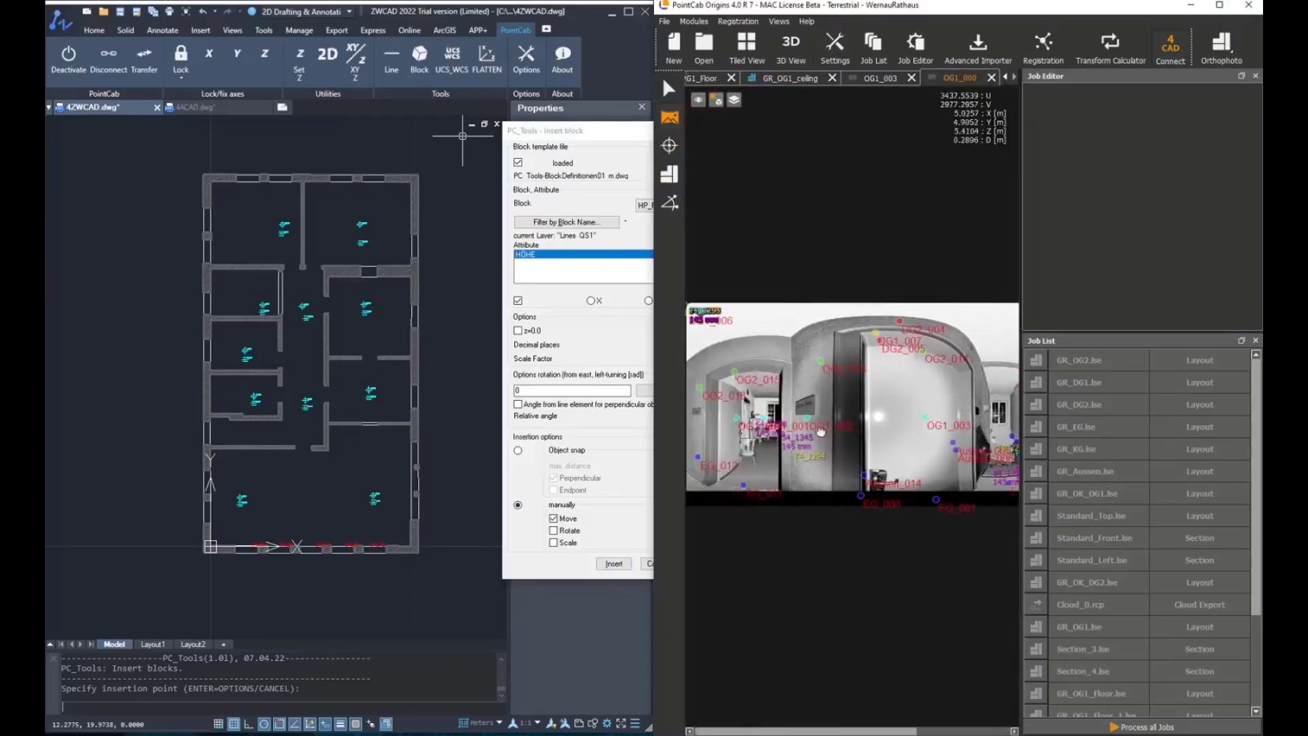
pyautogui.moveTo(910, 424); pyautogui.dragTo(779, 378, button='middle')
pyautogui.scroll(2, 973, 418)
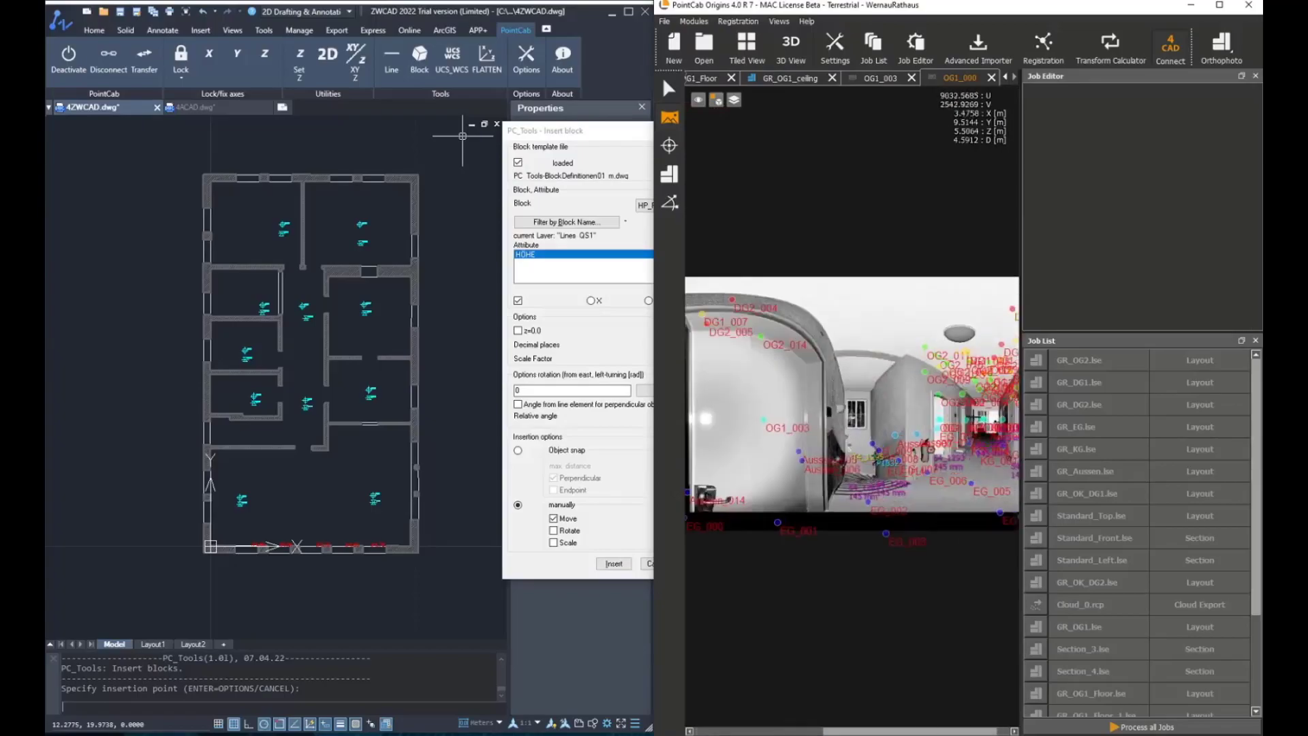
pyautogui.moveTo(895, 411); pyautogui.dragTo(875, 409, button='middle')
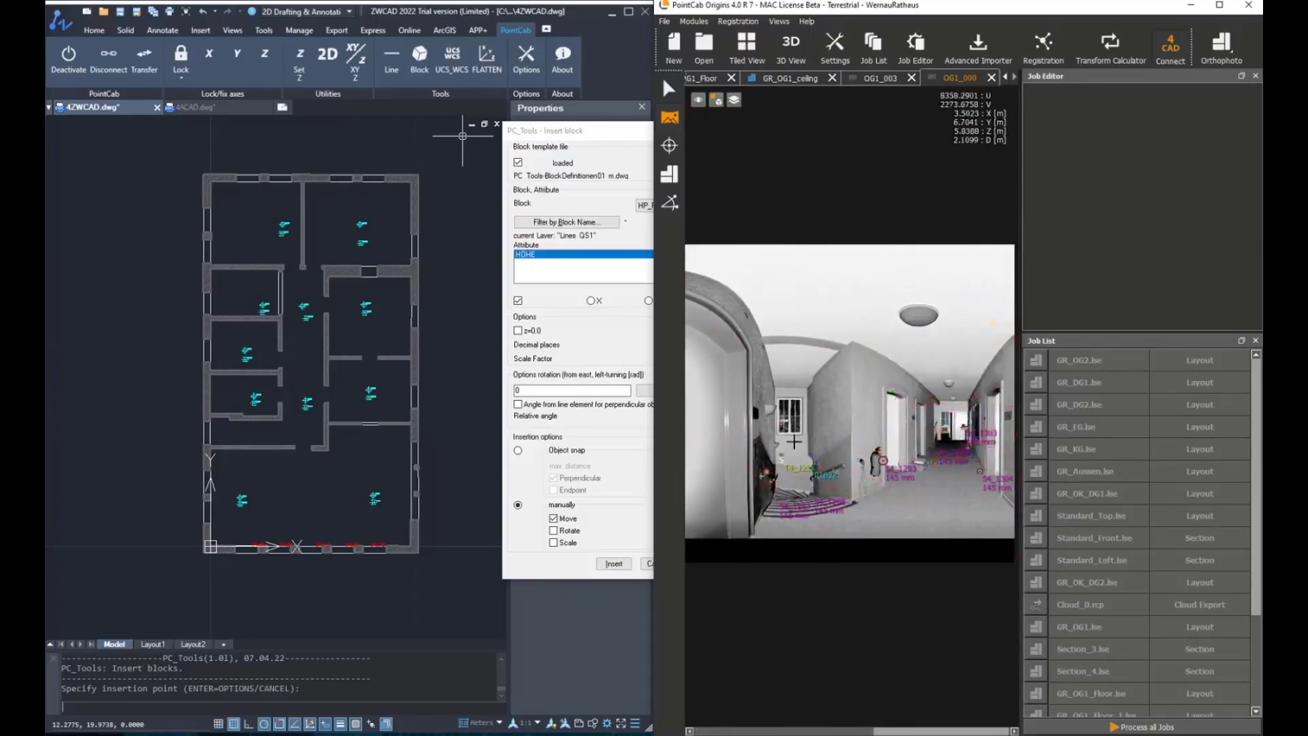
pyautogui.scroll(3, 997, 426)
pyautogui.moveTo(998, 425); pyautogui.dragTo(932, 397, button='middle')
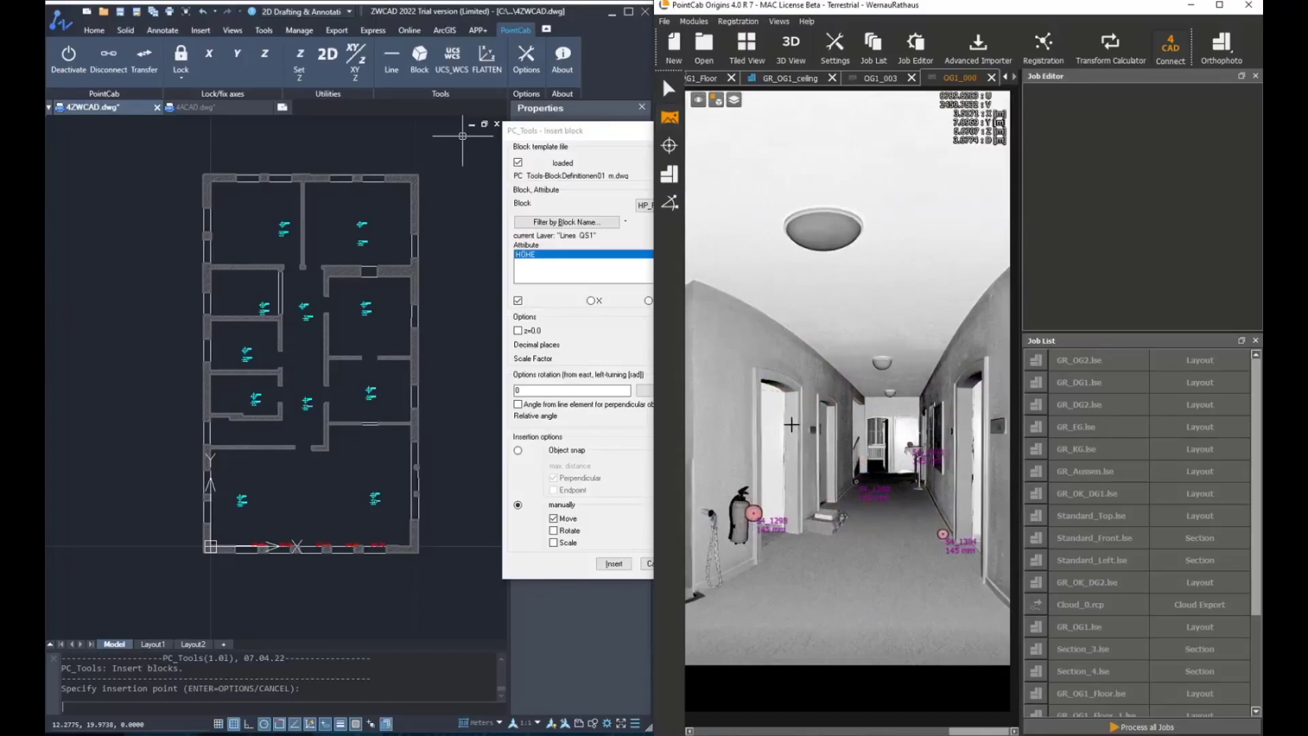
pyautogui.scroll(2, 792, 425)
# Start the manual block insertion and pick the first door head height point in the OG1_000 panorama
pyautogui.click(598, 149)
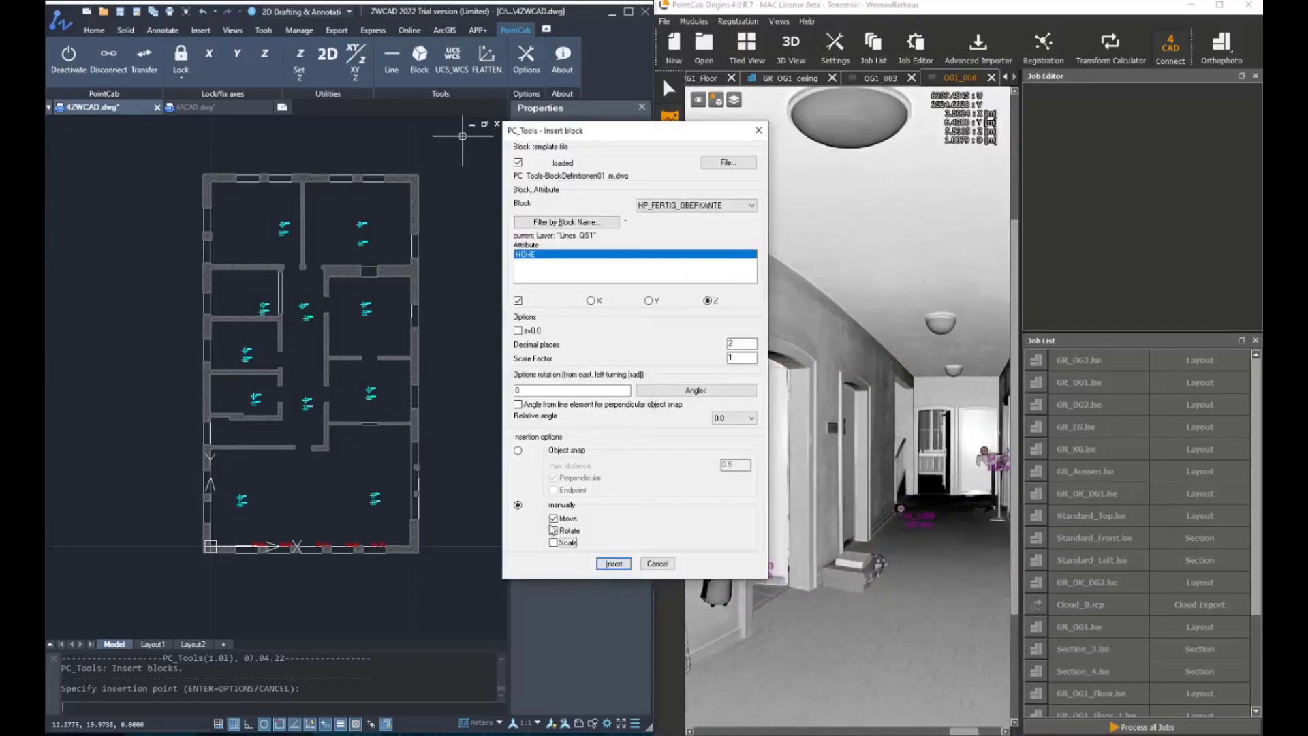
pyautogui.click(613, 564)
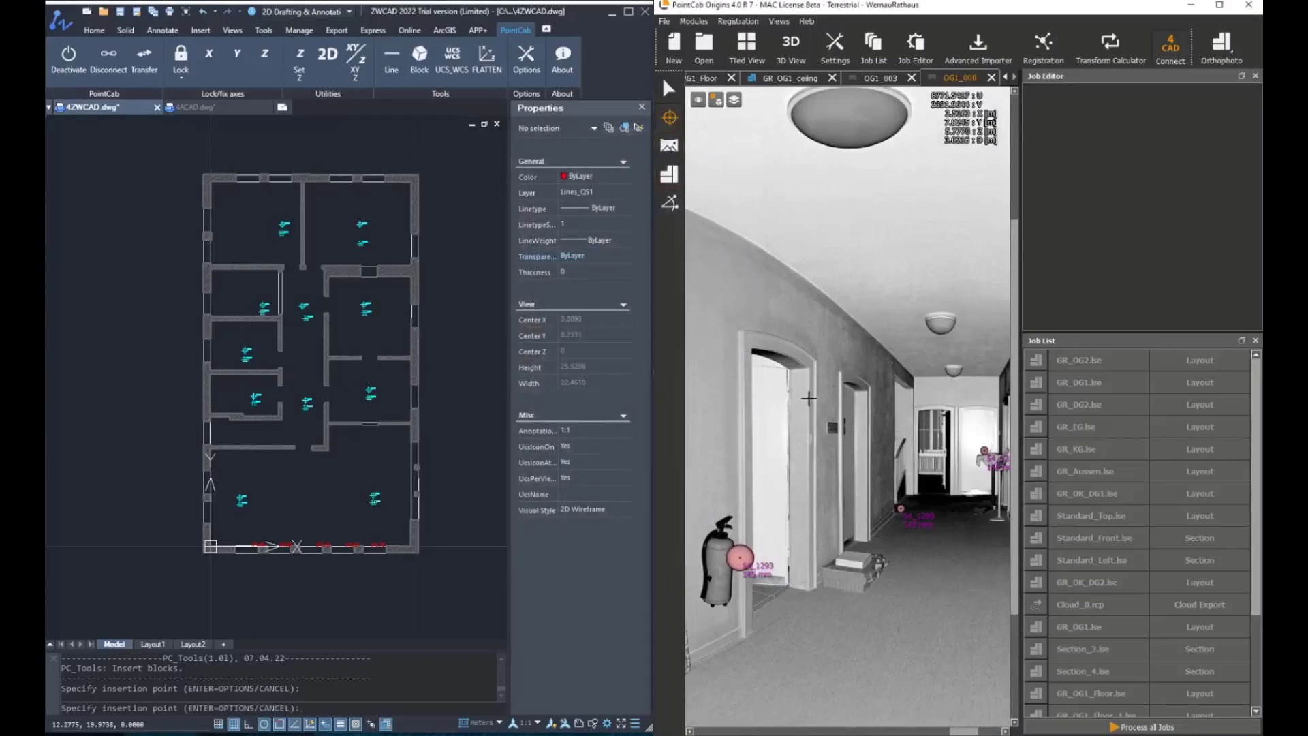
pyautogui.scroll(2, 809, 399)
pyautogui.scroll(2, 766, 380)
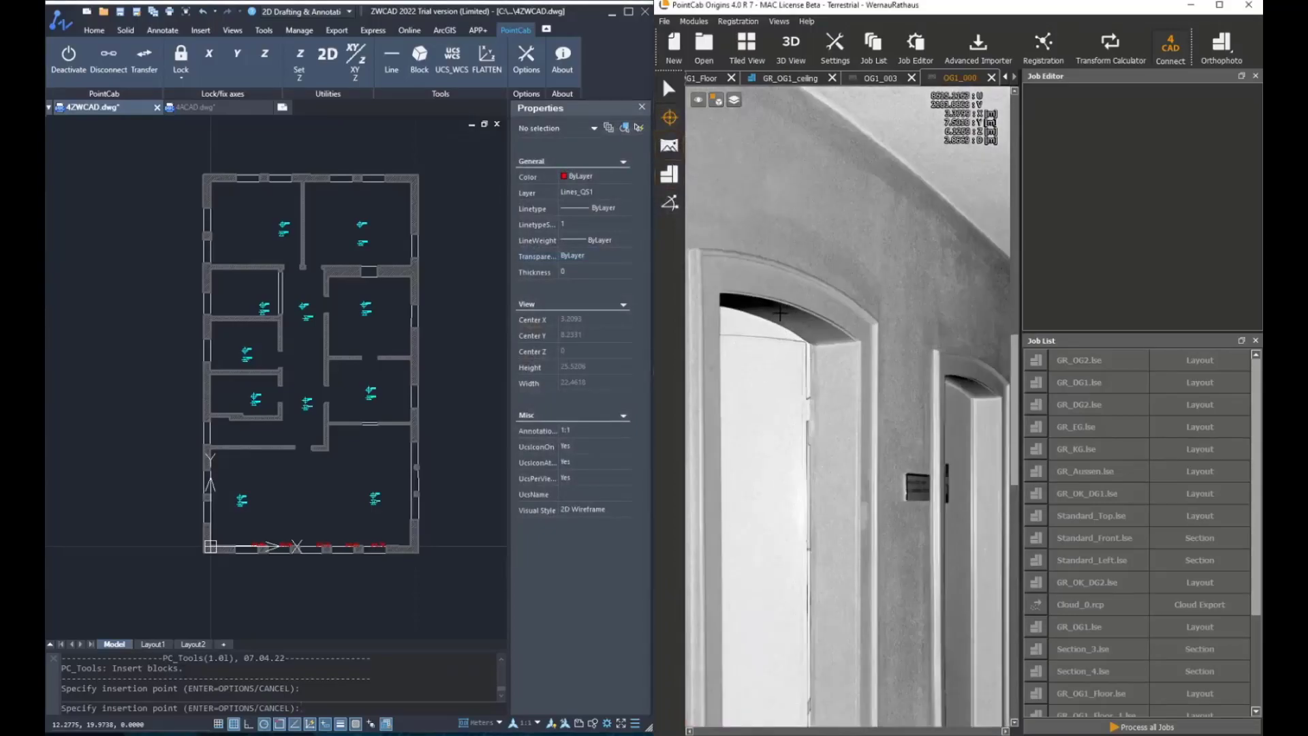
pyautogui.click(780, 312)
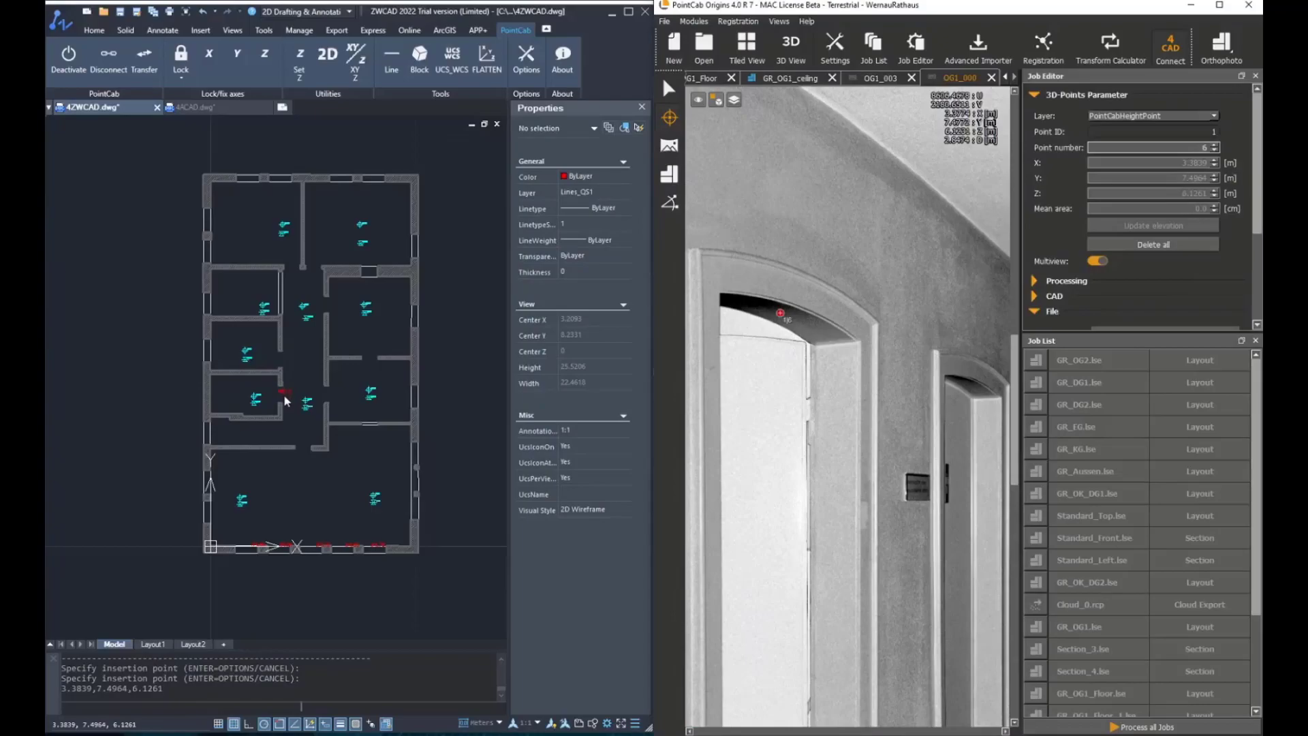
# Zoom in on the plan to inspect the inserted door head block and cancel the insertion command
pyautogui.scroll(5, 285, 401)
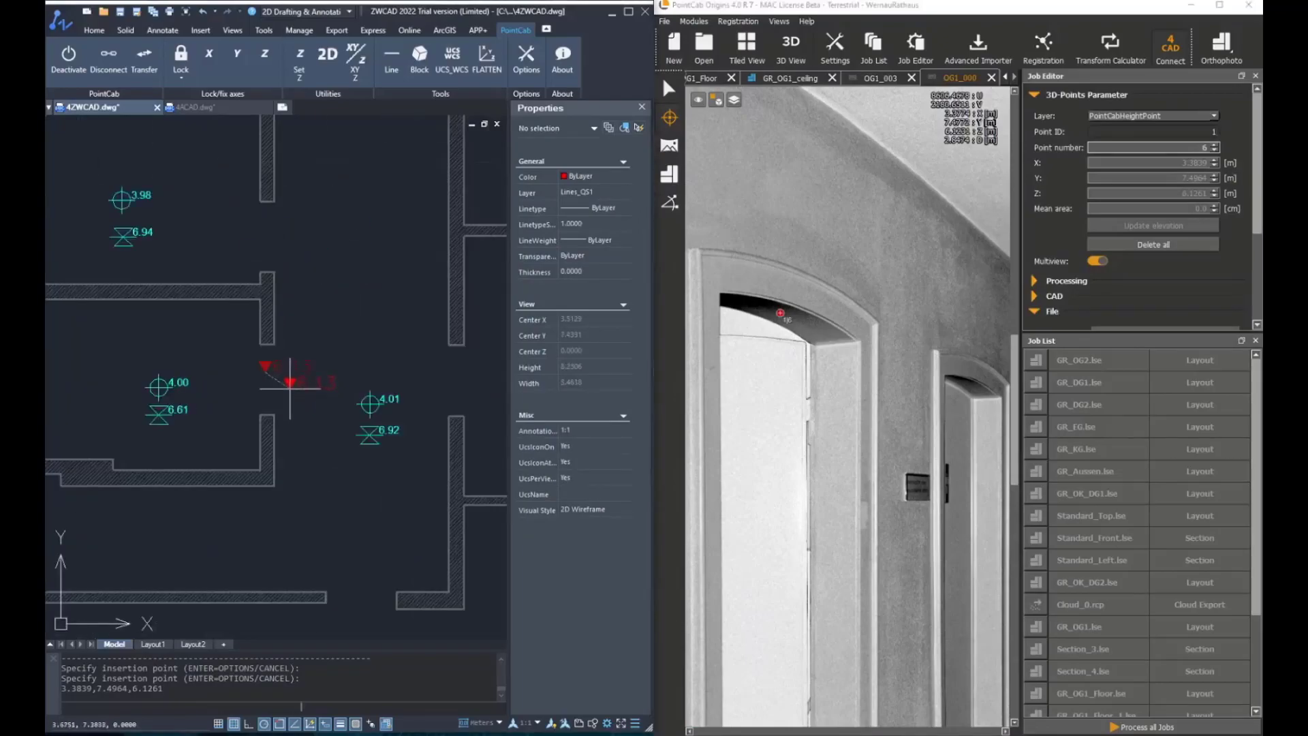
pyautogui.scroll(-5, 327, 368)
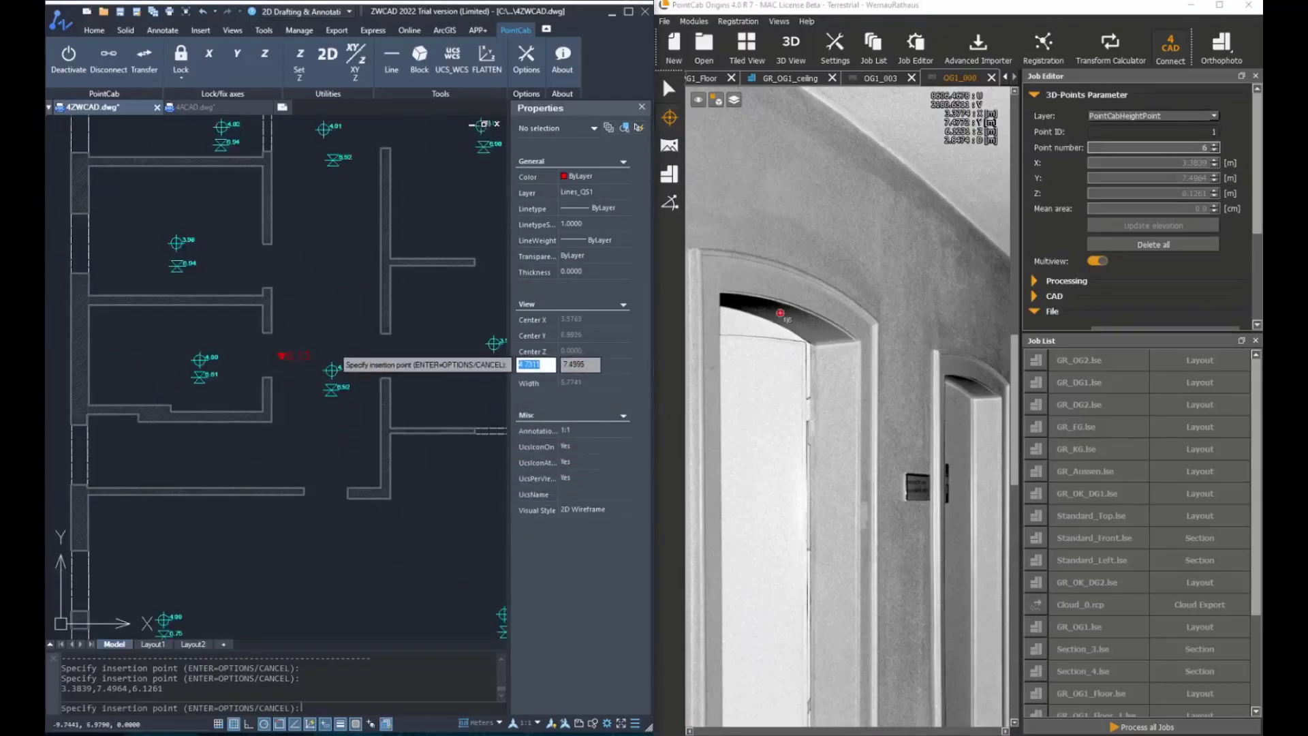
pyautogui.press('Escape')
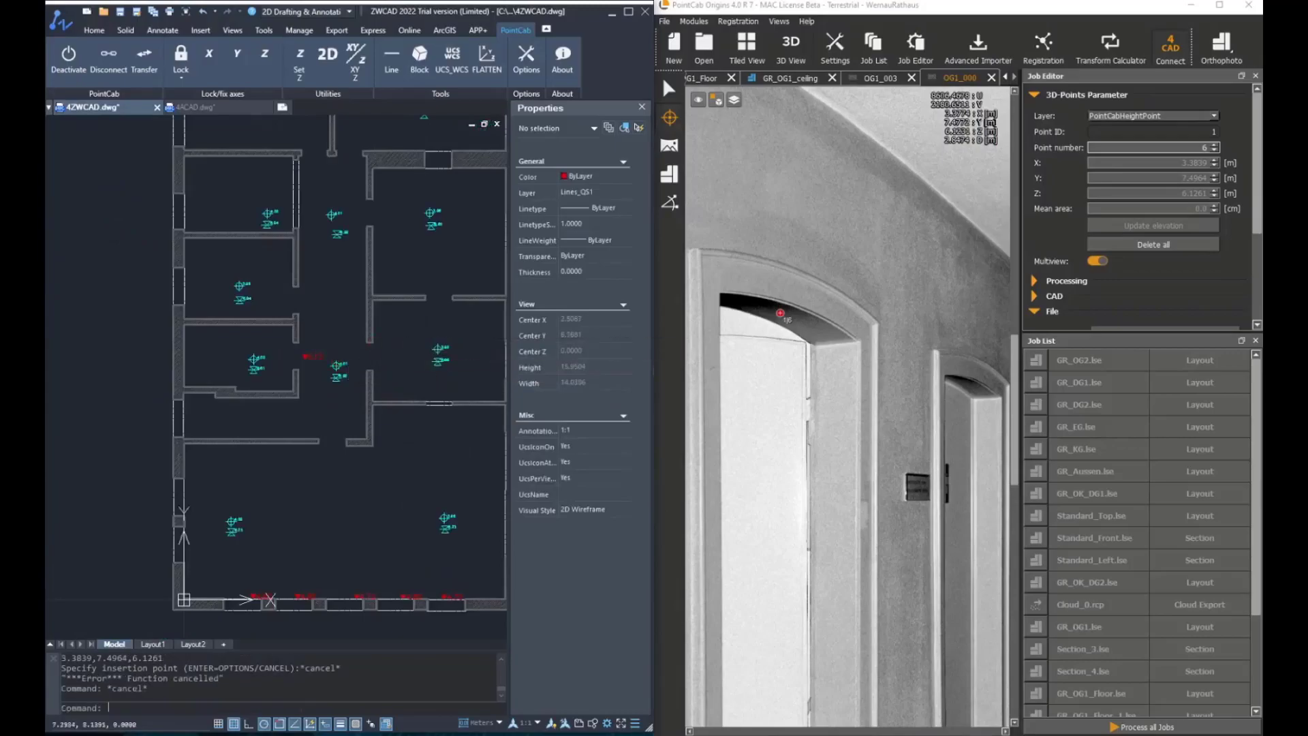
# Restart the block insertion with Move and Rotate enabled and pick the next door's head height point in the panorama
pyautogui.press('Return')
pyautogui.click(423, 329)
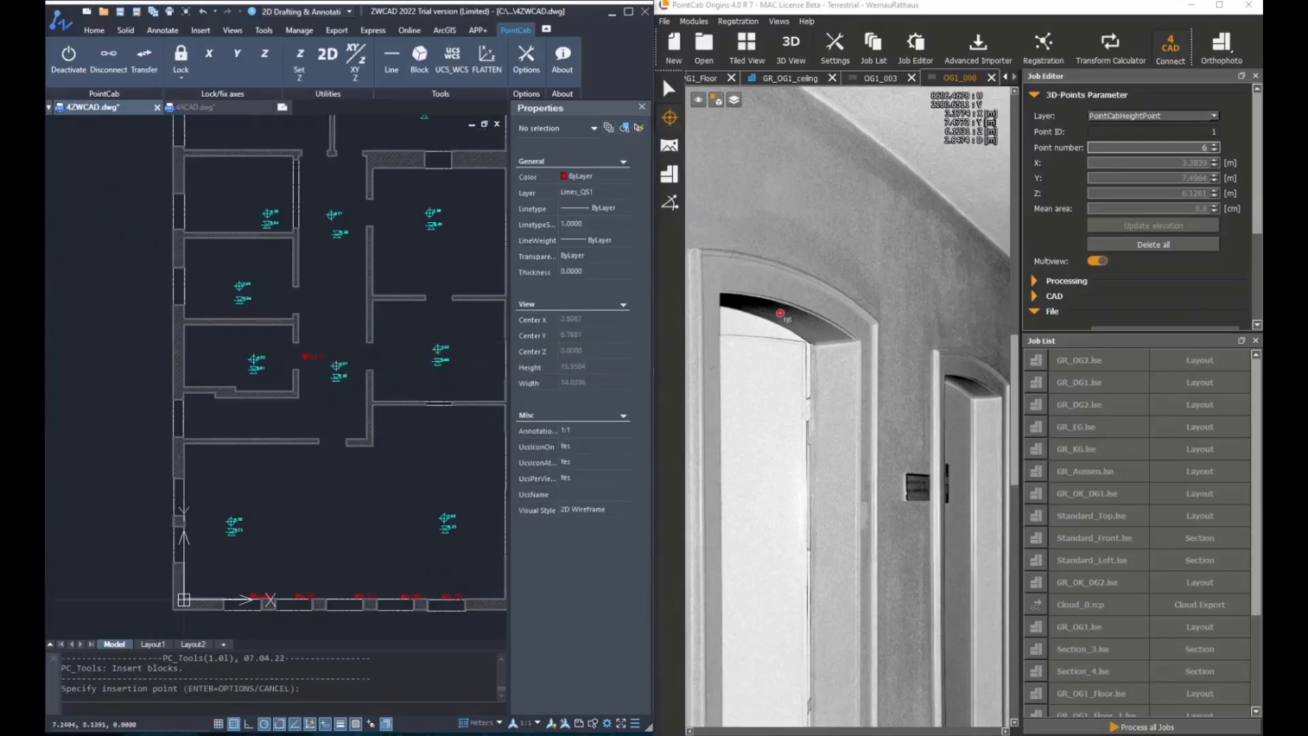
pyautogui.press('Return')
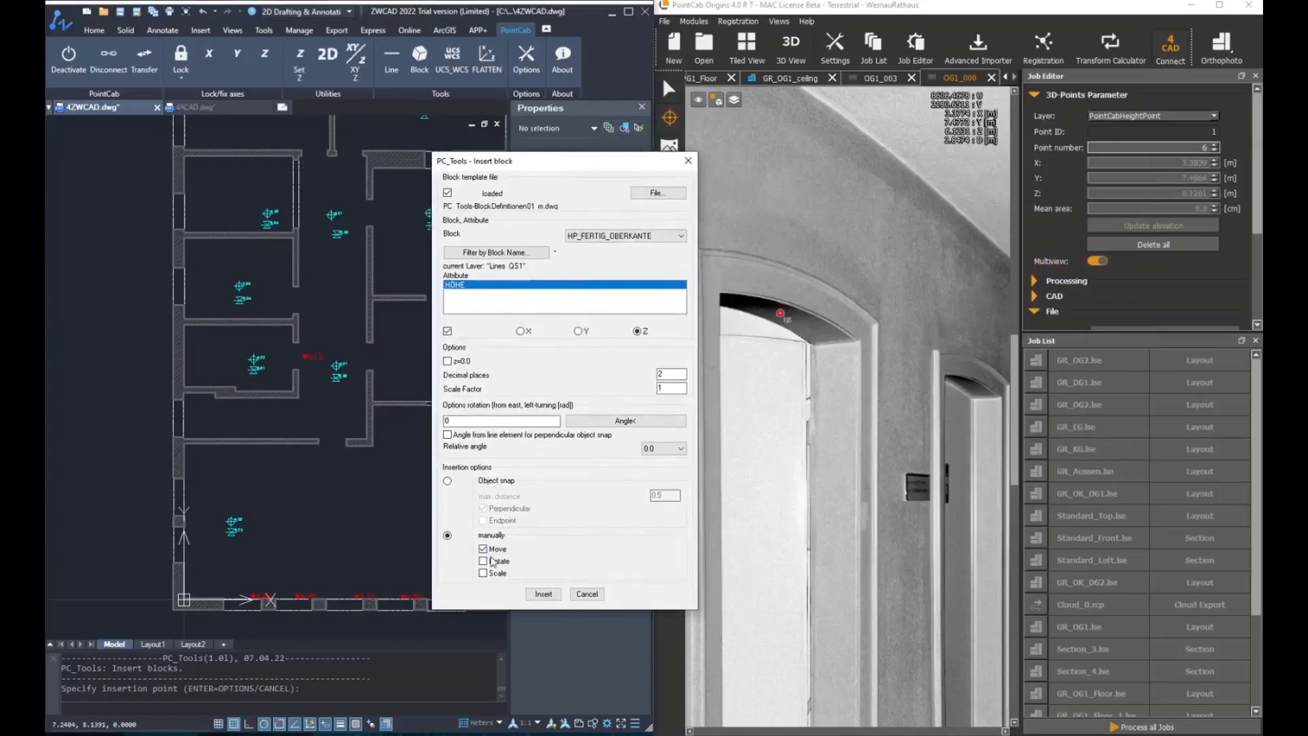
pyautogui.click(535, 595)
pyautogui.scroll(3, 867, 371)
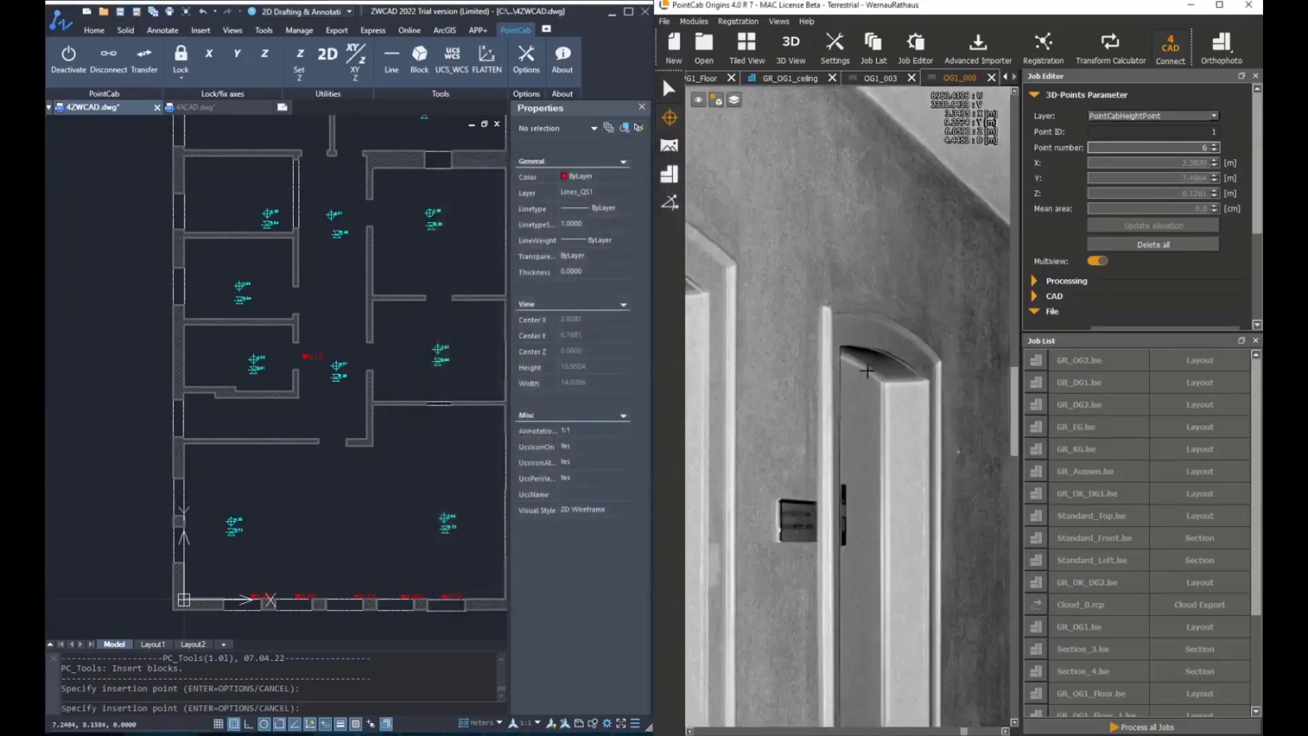
pyautogui.scroll(3, 298, 305)
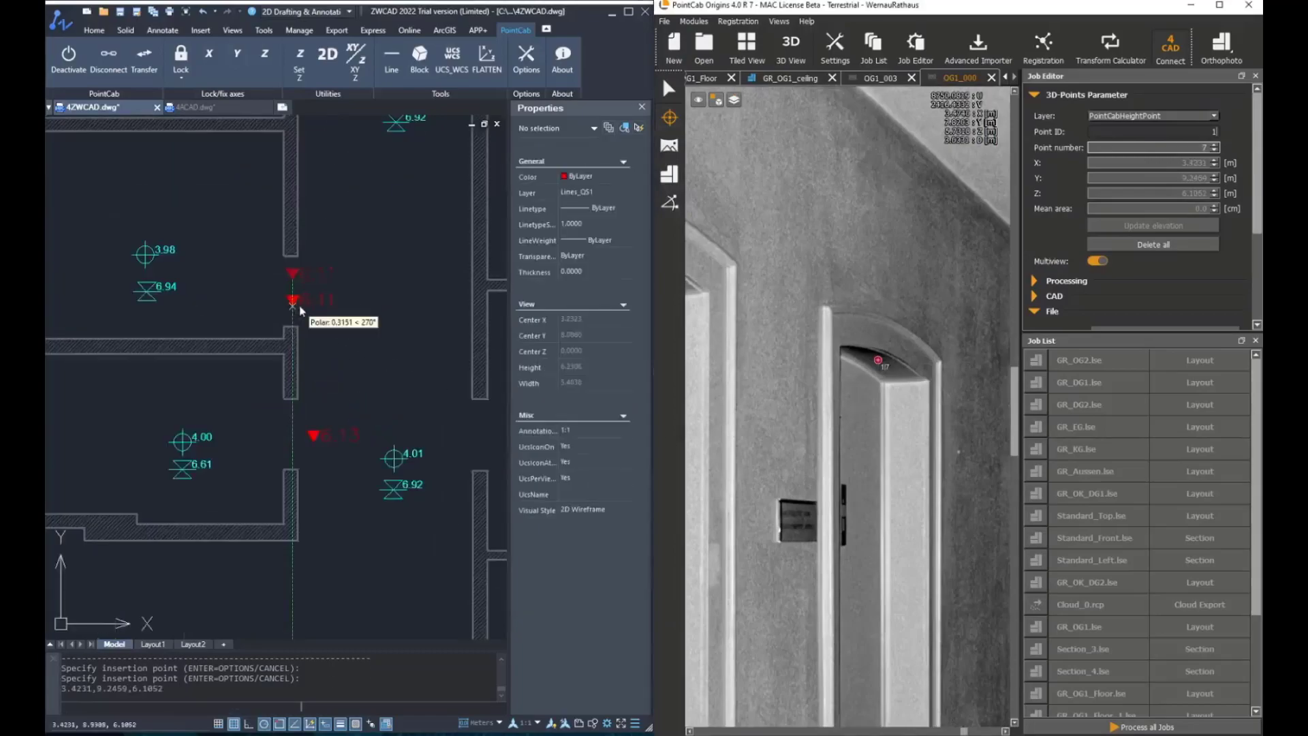
# Zoom around the plan to locate the new door head block and cancel the insertion command
pyautogui.scroll(-8, 326, 375)
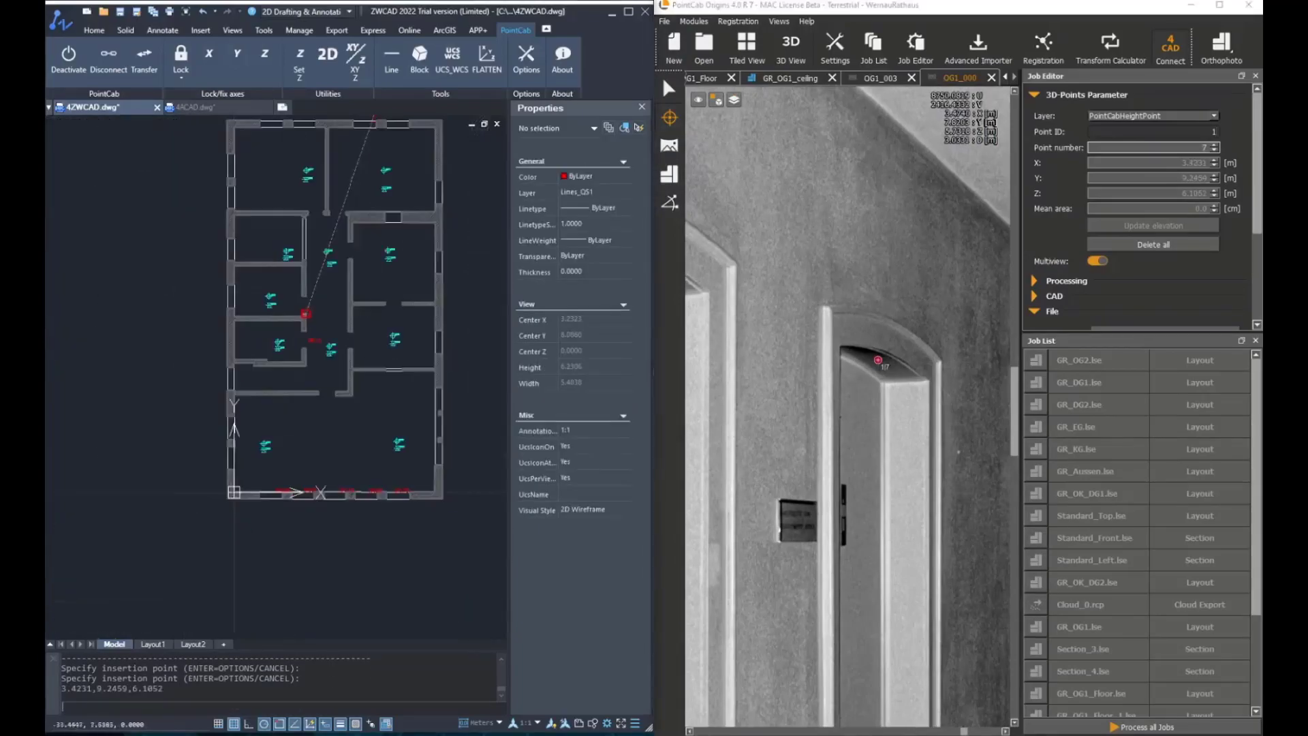
pyautogui.scroll(8, 350, 233)
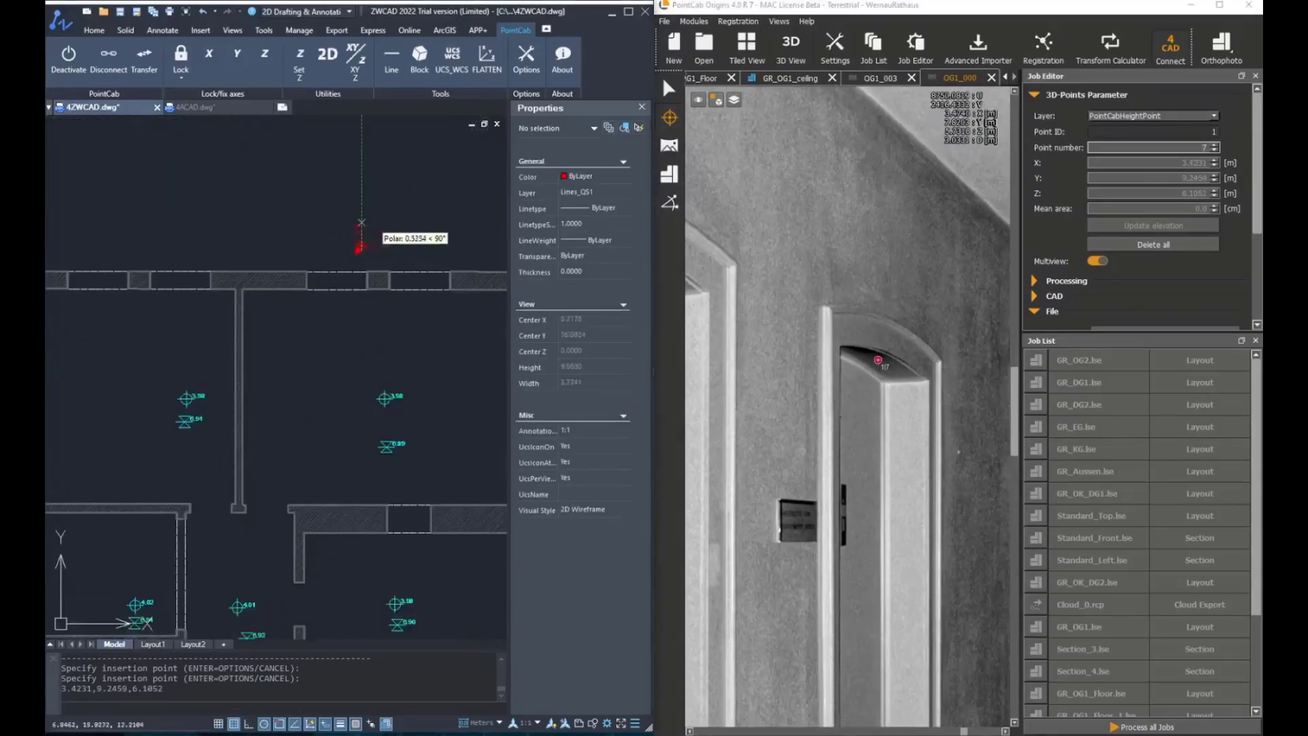
pyautogui.scroll(-10, 348, 347)
pyautogui.scroll(8, 350, 347)
pyautogui.moveTo(351, 259); pyautogui.dragTo(362, 415, button='middle')
pyautogui.scroll(4, 297, 252)
pyautogui.press('Escape')
pyautogui.moveTo(325, 289); pyautogui.dragTo(313, 368, button='middle')
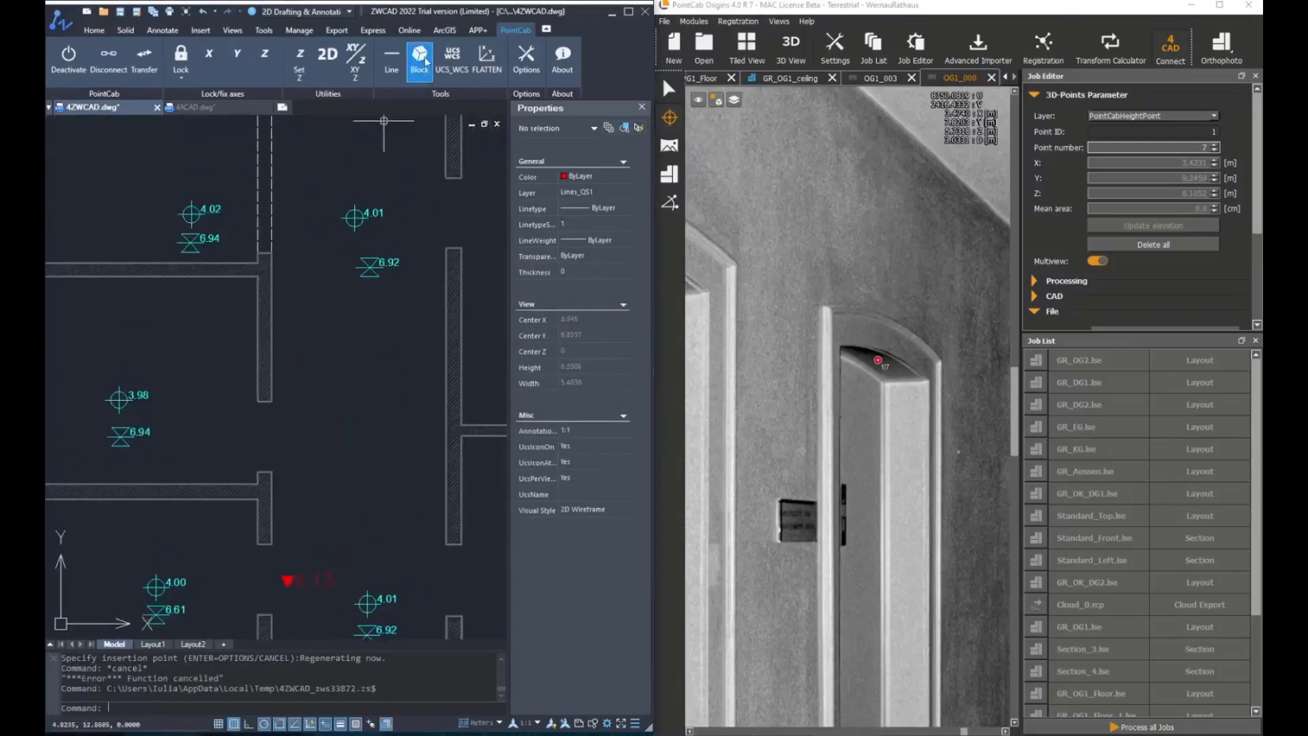
# Restart the block insertion and pick the head height point of the same door arch again in the panorama
pyautogui.click(420, 60)
pyautogui.click(431, 214)
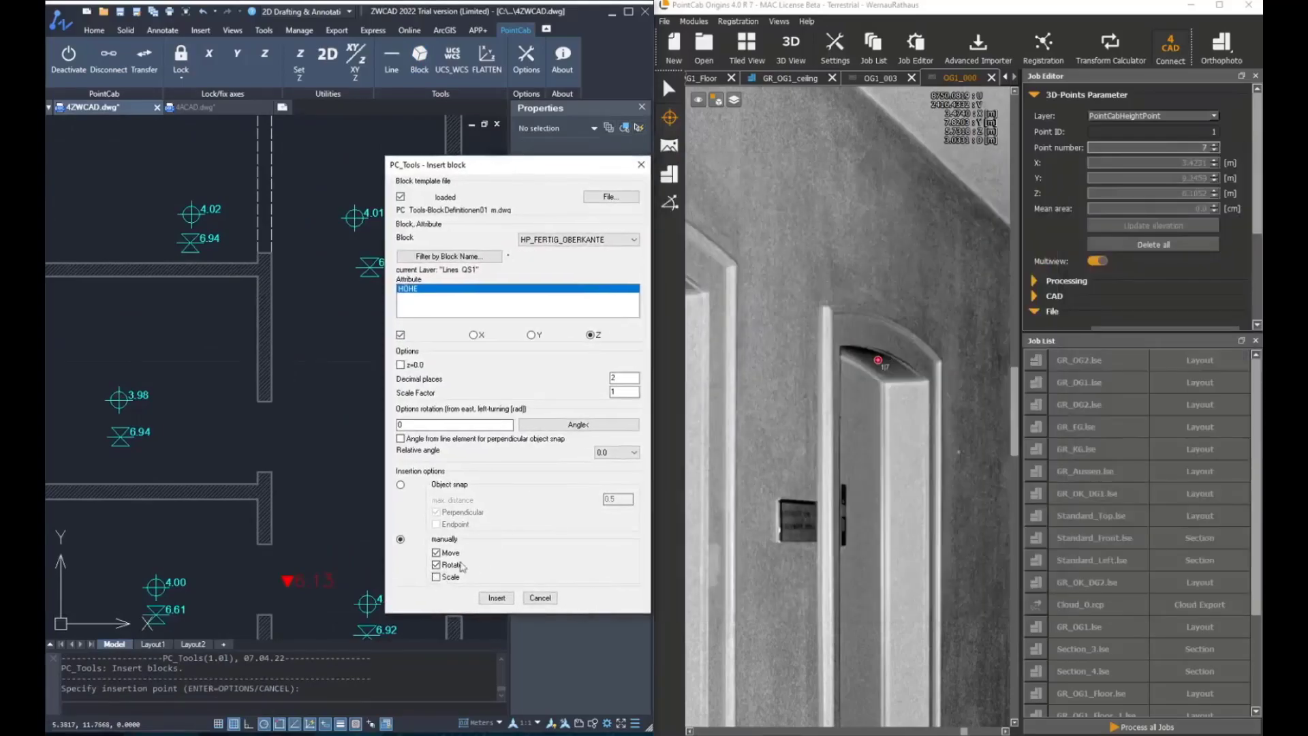
pyautogui.click(497, 599)
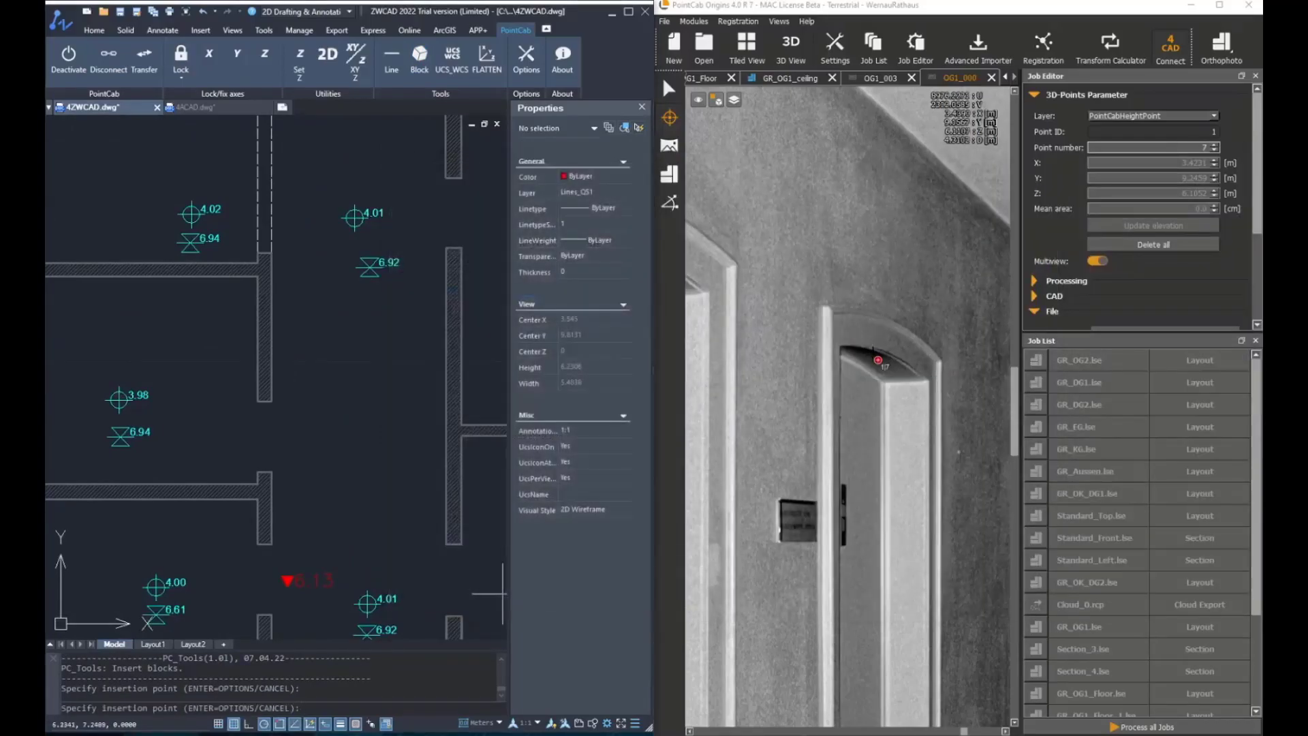
pyautogui.click(878, 359)
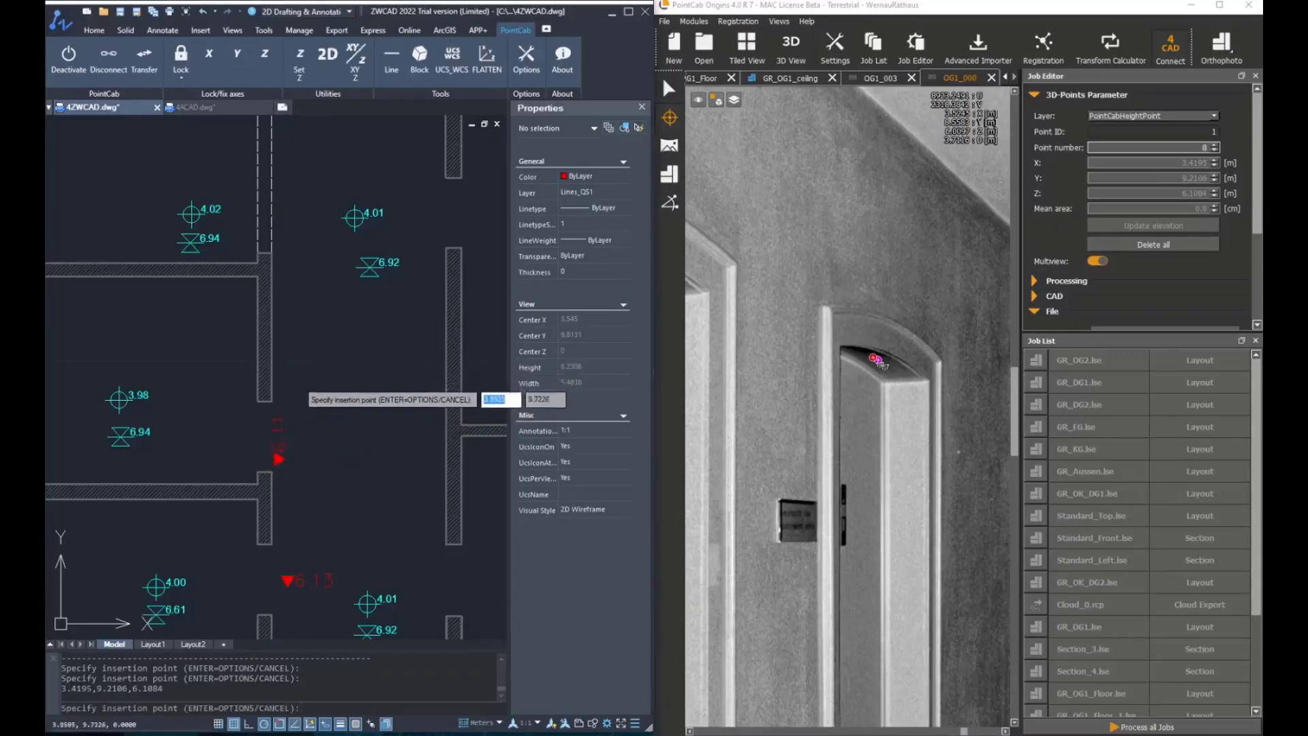
# Zoom in on the plan to check the inserted door head block and cancel the insertion command
pyautogui.scroll(-3, 331, 304)
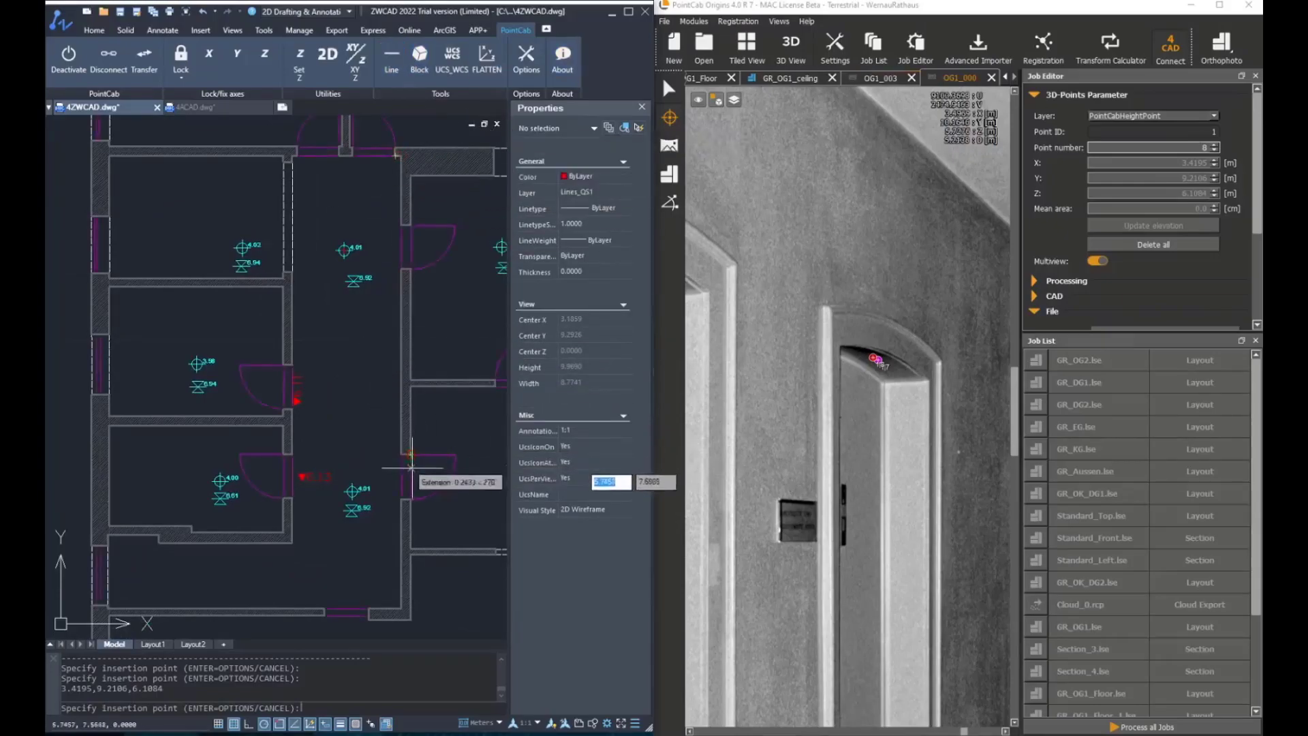
pyautogui.scroll(-2, 437, 518)
pyautogui.scroll(4, 405, 494)
pyautogui.press('Escape')
pyautogui.press('Escape')
pyautogui.moveTo(411, 395); pyautogui.dragTo(386, 409, button='middle')
pyautogui.press('Escape')
# Restart the block insertion and pick the head height point of the next corridor door in the OG1_000 panorama
pyautogui.click(420, 58)
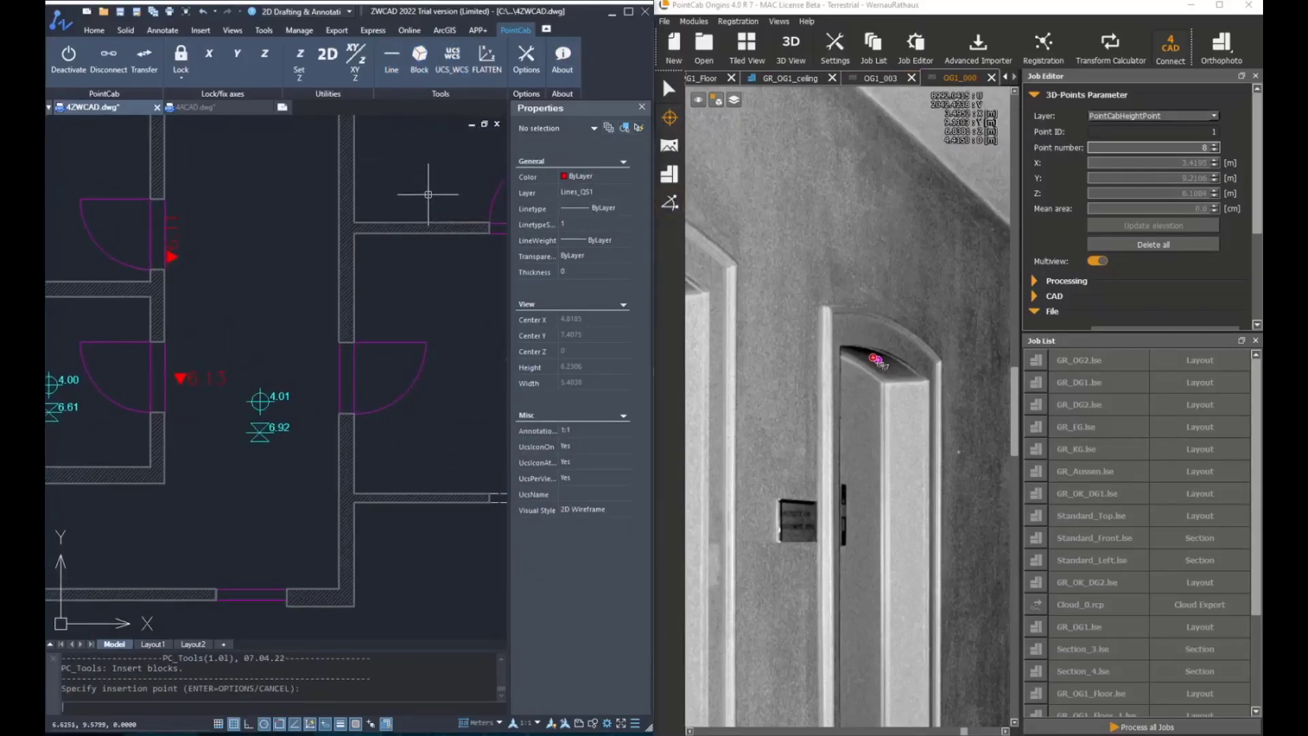
pyautogui.press('Return')
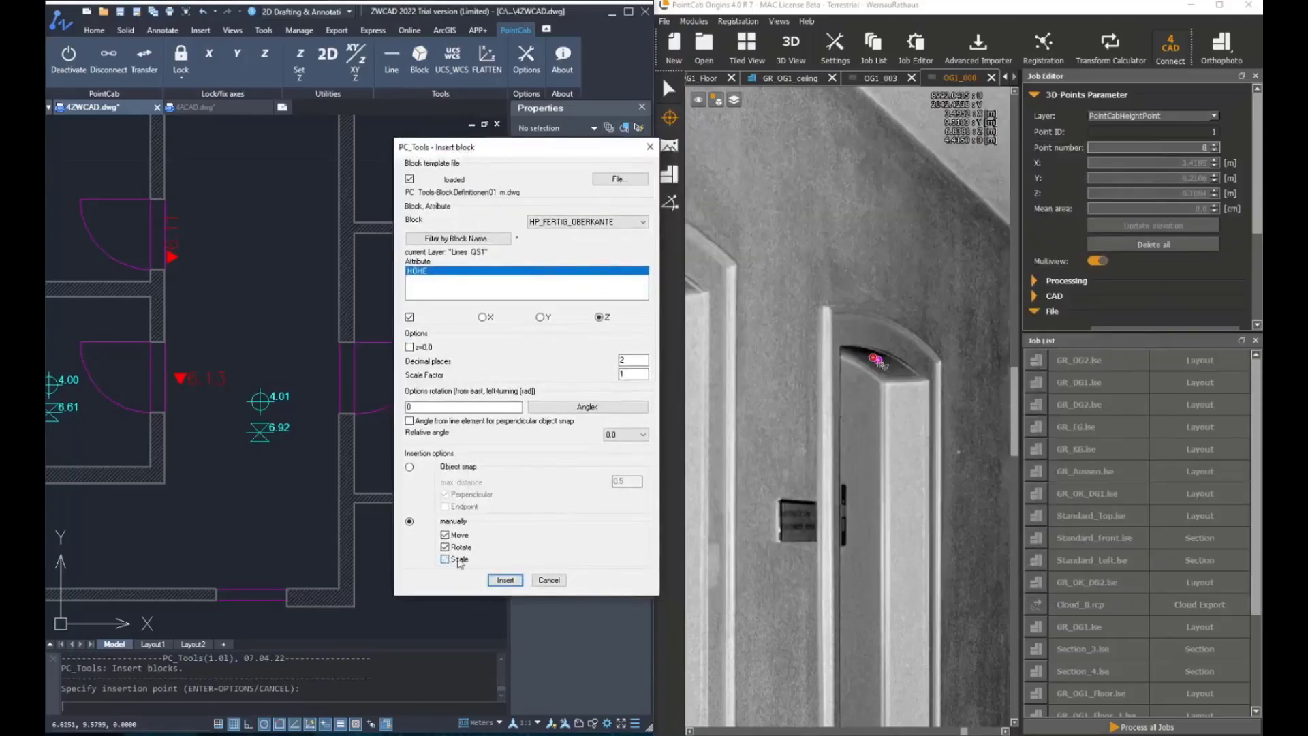
pyautogui.click(505, 580)
pyautogui.scroll(-5, 950, 439)
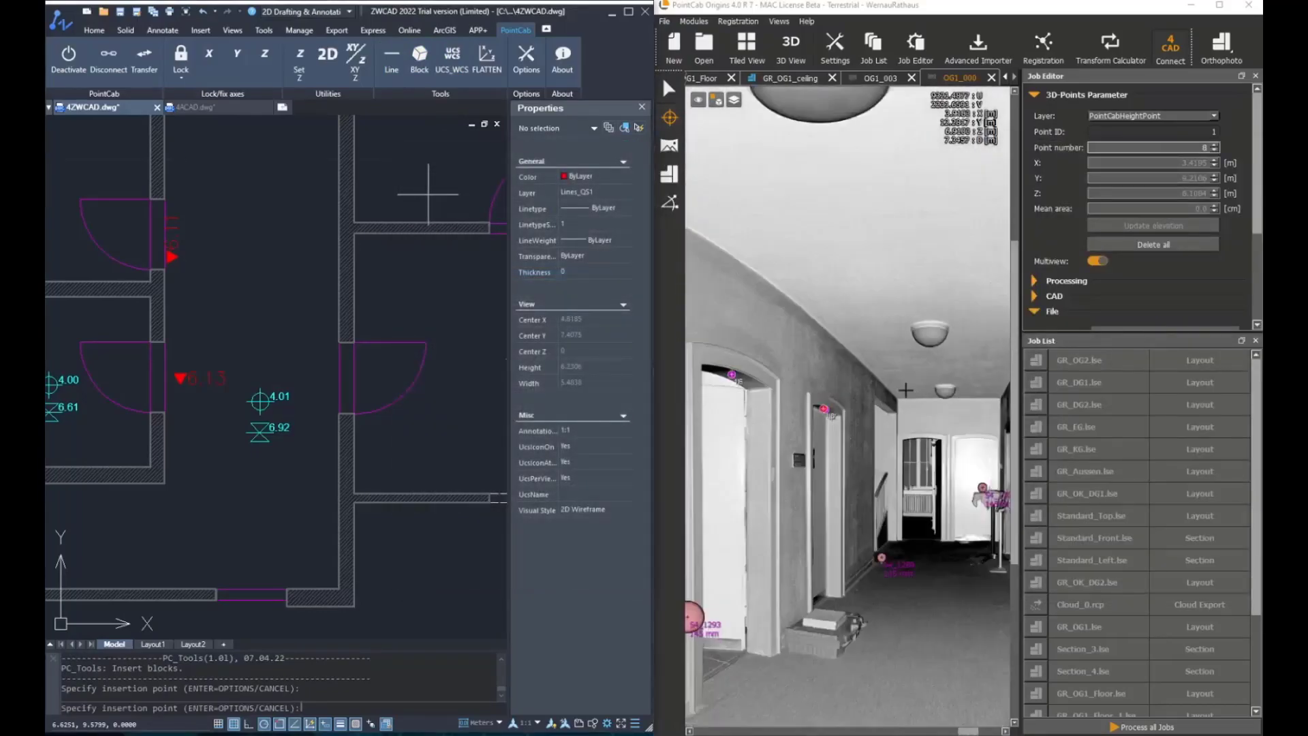
pyautogui.scroll(5, 949, 440)
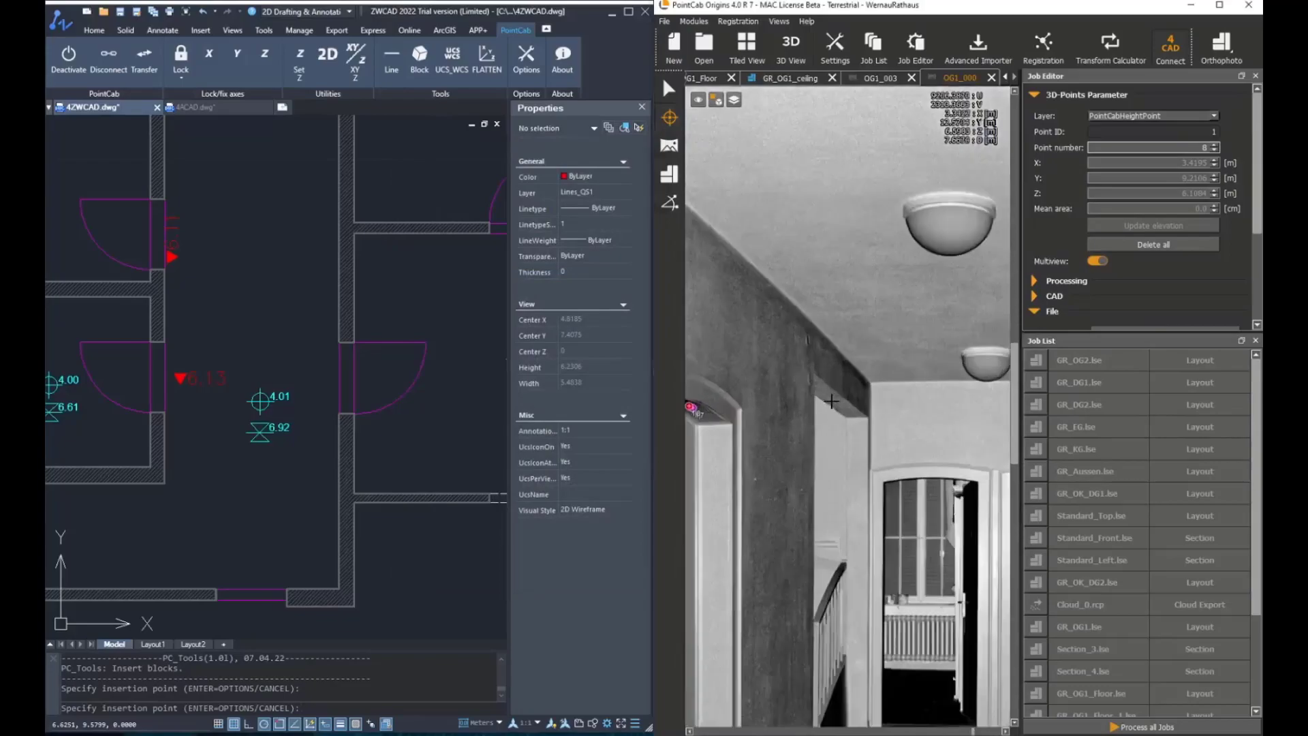
pyautogui.scroll(-5, 235, 270)
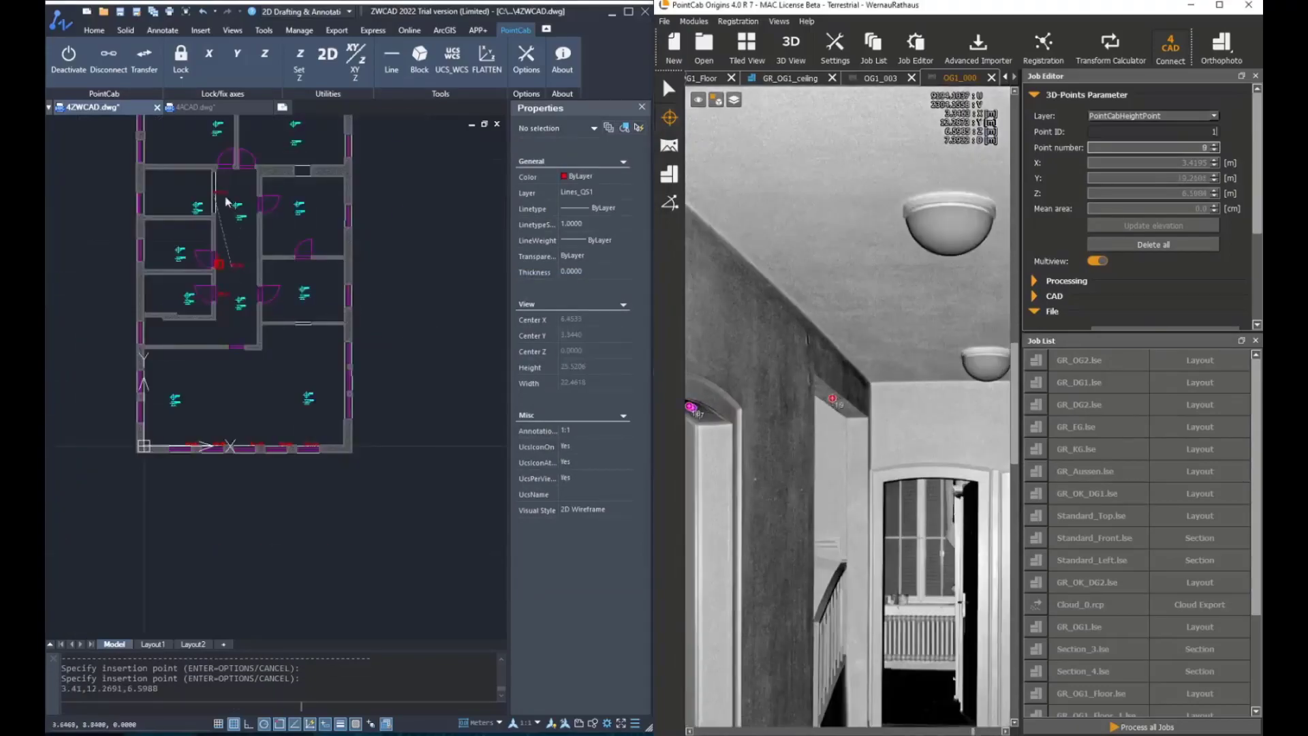
# Zoom in on the plan to inspect the newly inserted door head block
pyautogui.scroll(4, 224, 200)
pyautogui.scroll(5, 207, 201)
pyautogui.scroll(-4, 219, 251)
pyautogui.scroll(3, 219, 251)
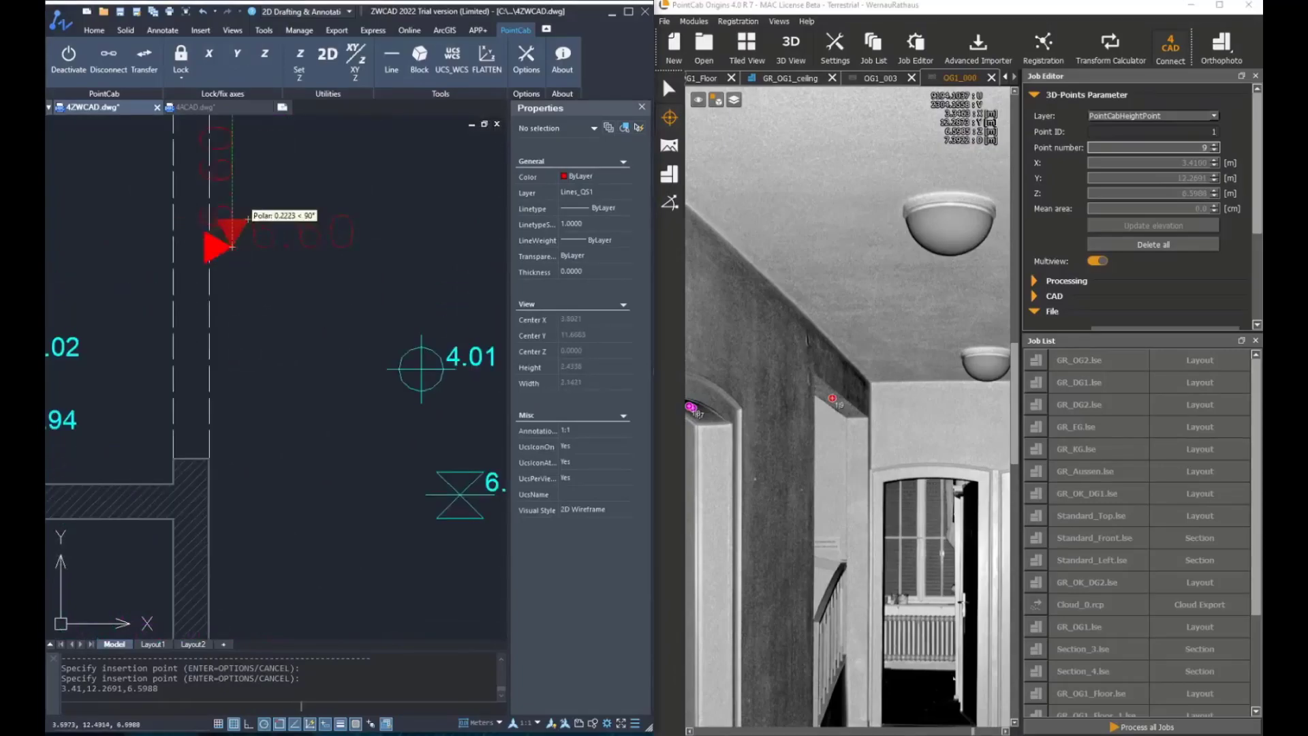
# Zoom around the plan to check the placed door head blocks and cancel the pending insertion command
pyautogui.scroll(-4, 259, 191)
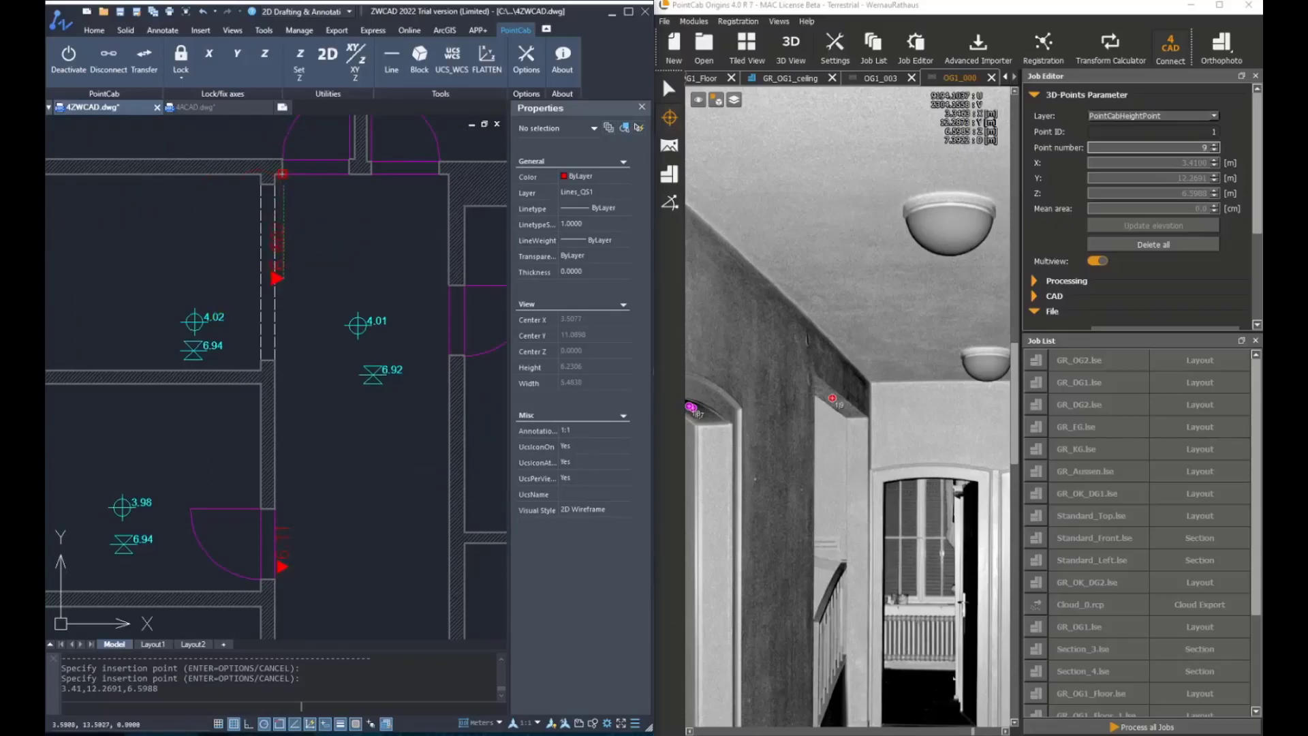
pyautogui.scroll(4, 294, 190)
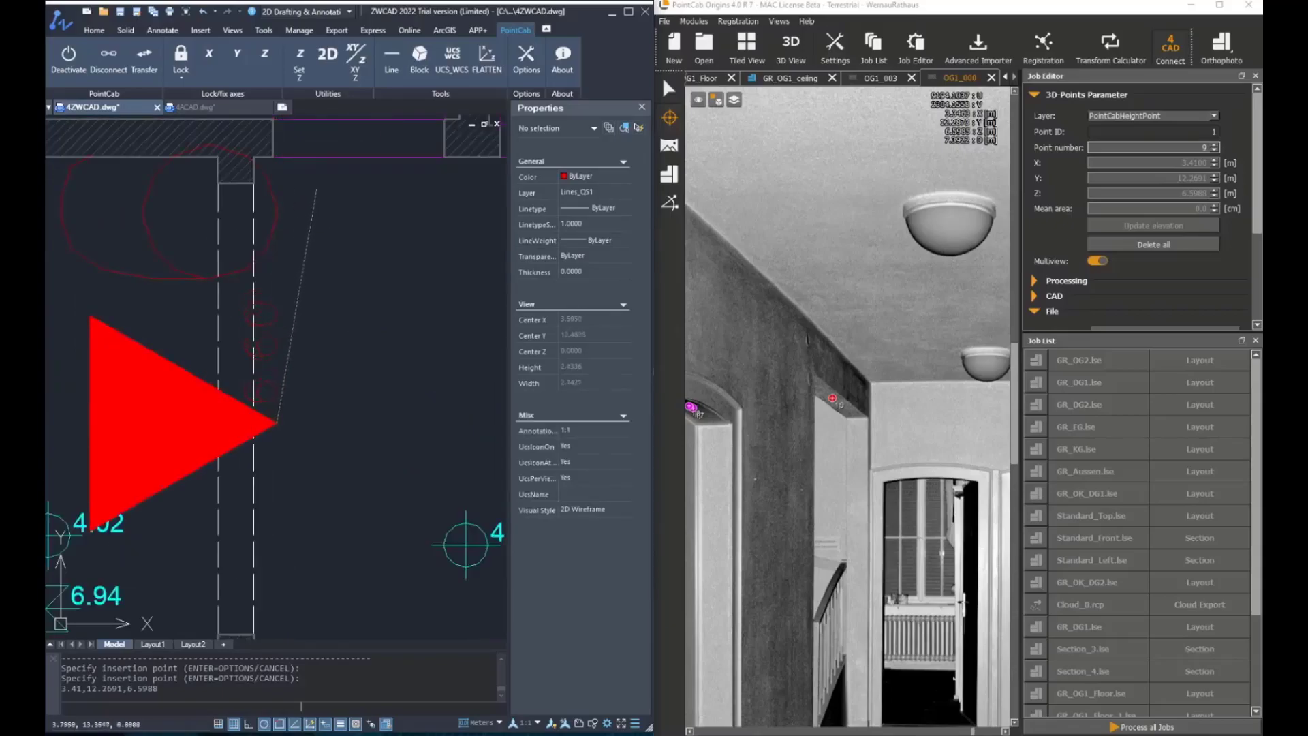
pyautogui.scroll(-4, 293, 287)
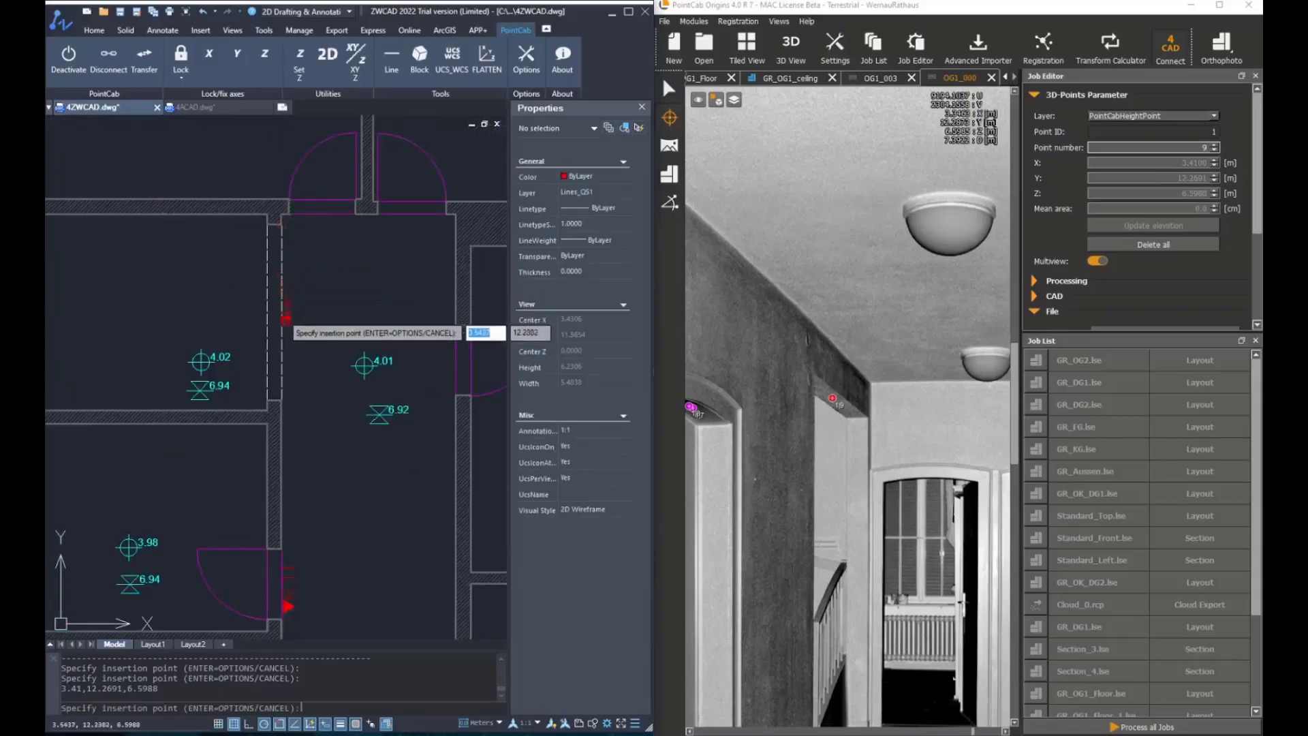
pyautogui.scroll(7, 289, 318)
pyautogui.press('Escape')
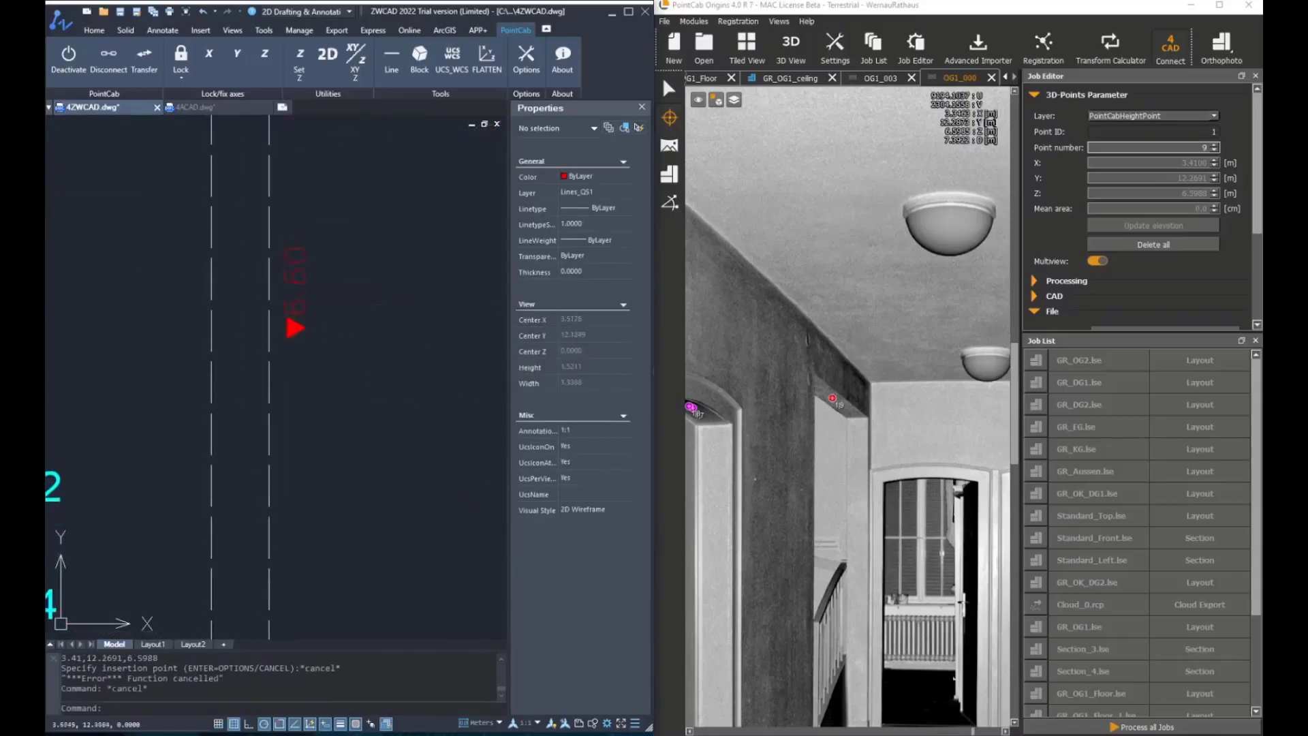
# Restart the block insertion with the head-height block and pick the top of the next door arch in the corridor panorama
pyautogui.scroll(-4, 310, 306)
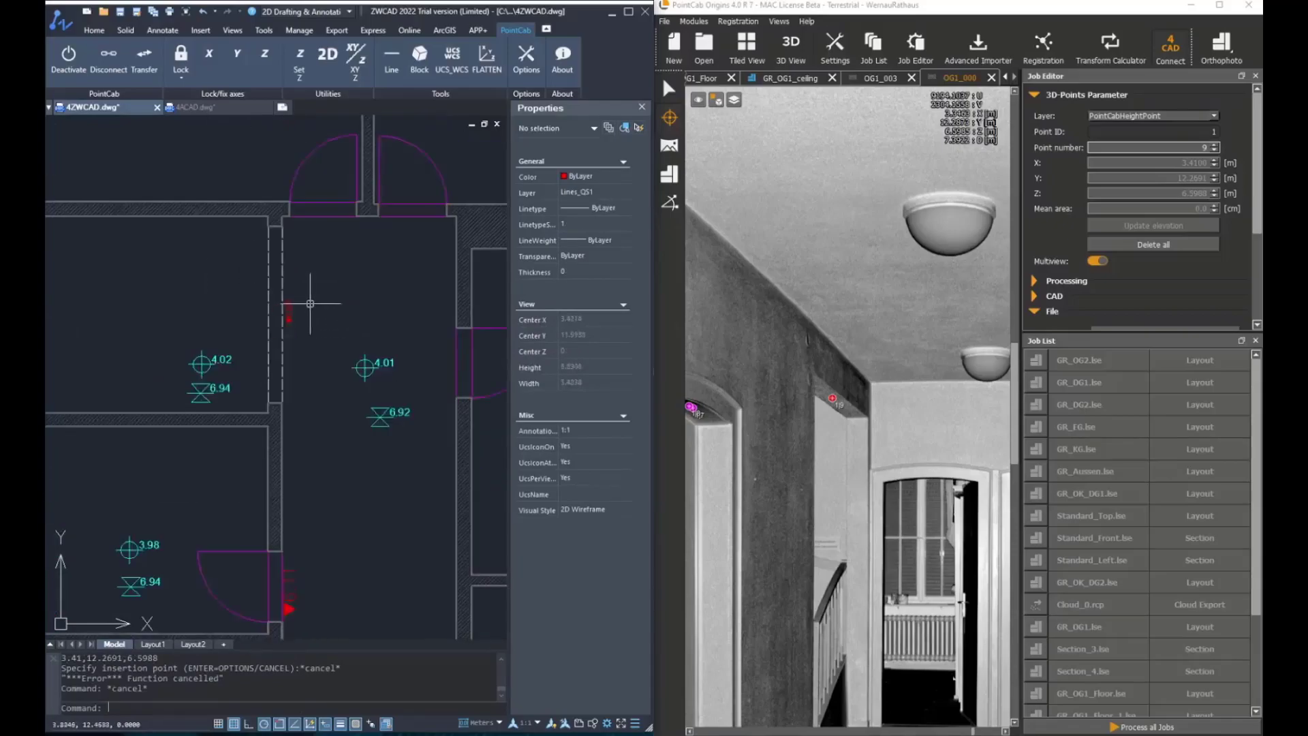
pyautogui.press('Escape')
pyautogui.press('Escape')
pyautogui.scroll(3, 347, 297)
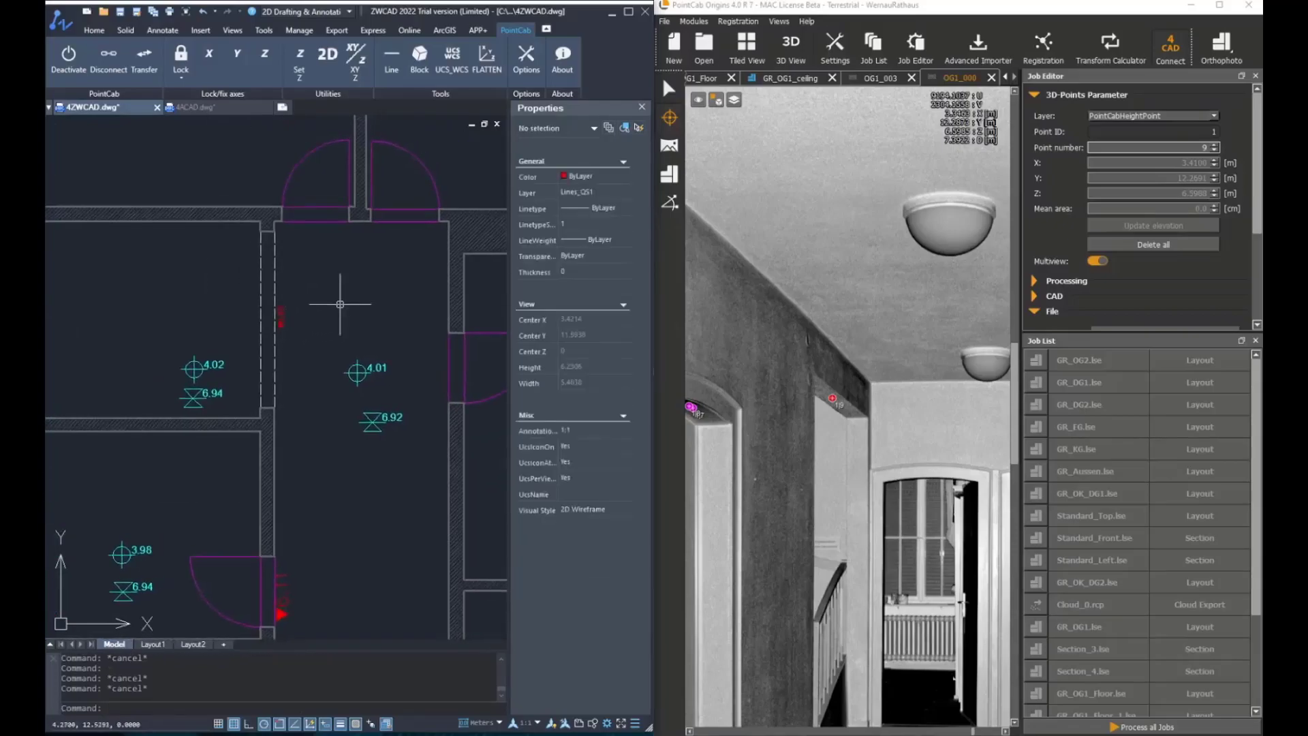
pyautogui.moveTo(340, 383); pyautogui.dragTo(341, 272, button='middle')
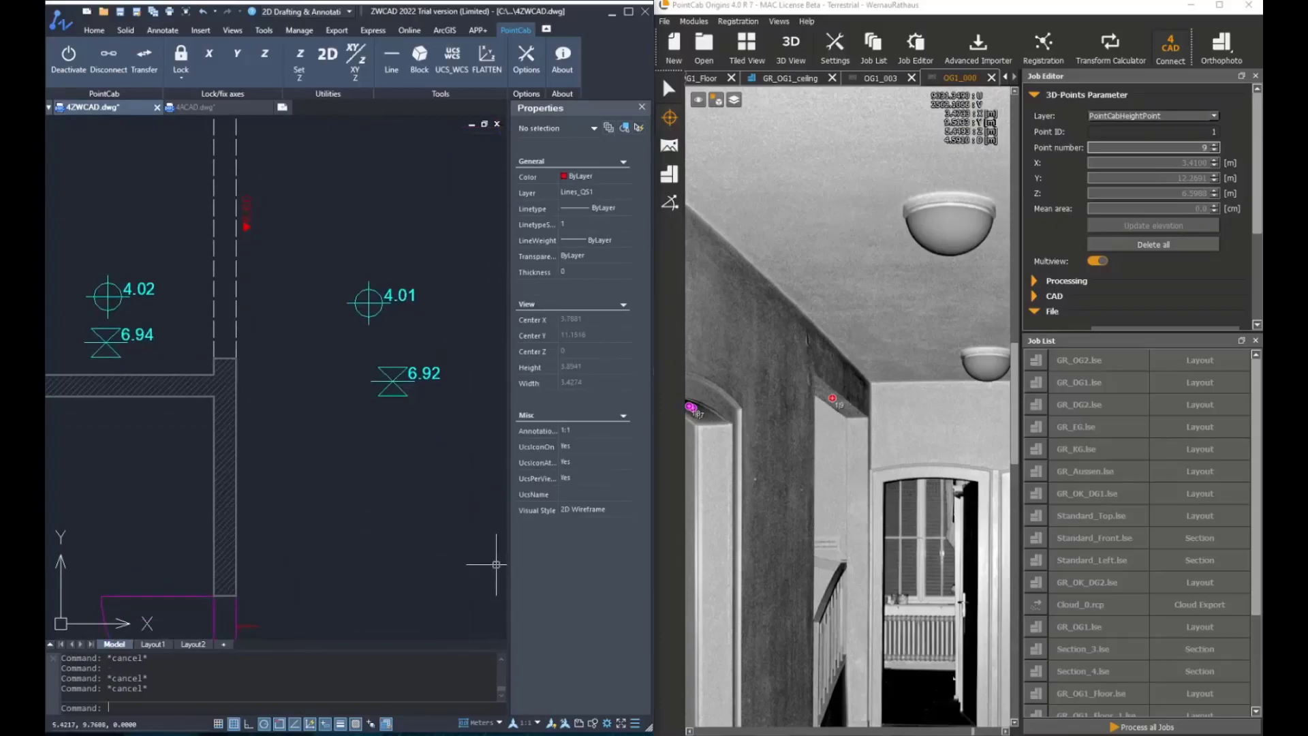
pyautogui.click(420, 58)
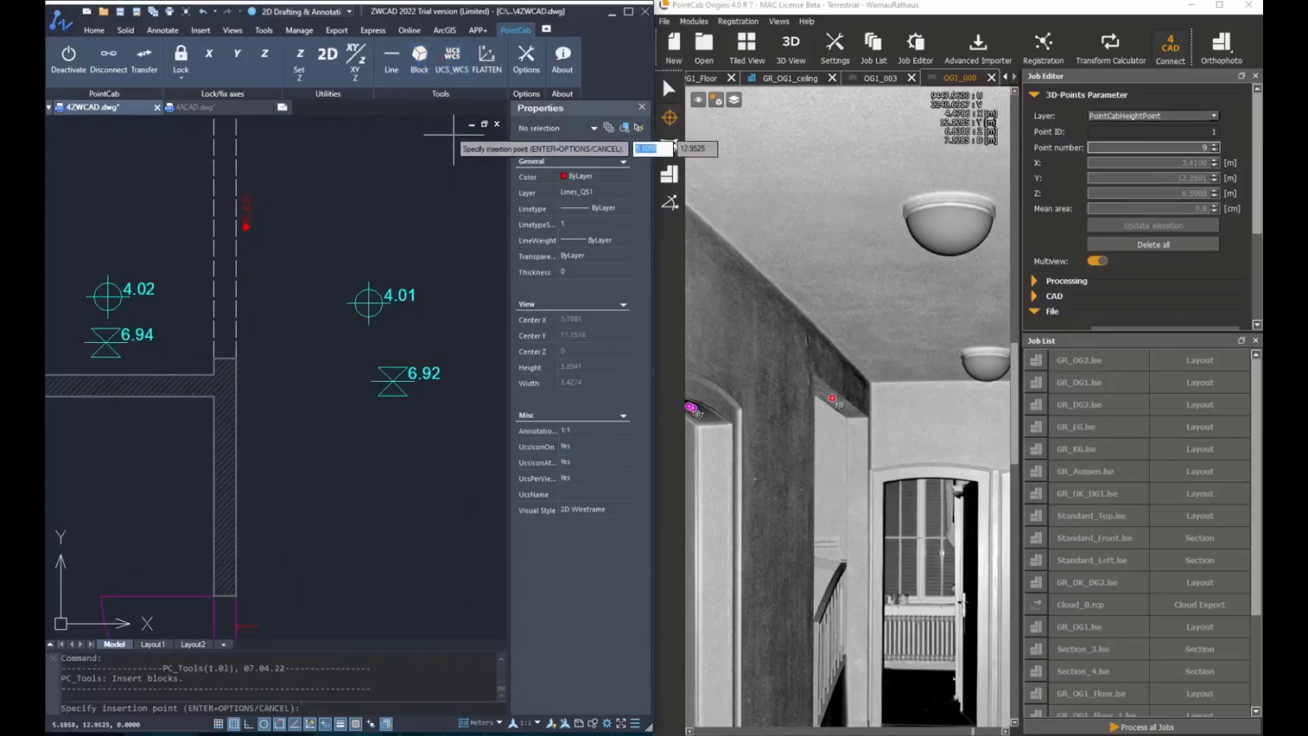
pyautogui.press('Return')
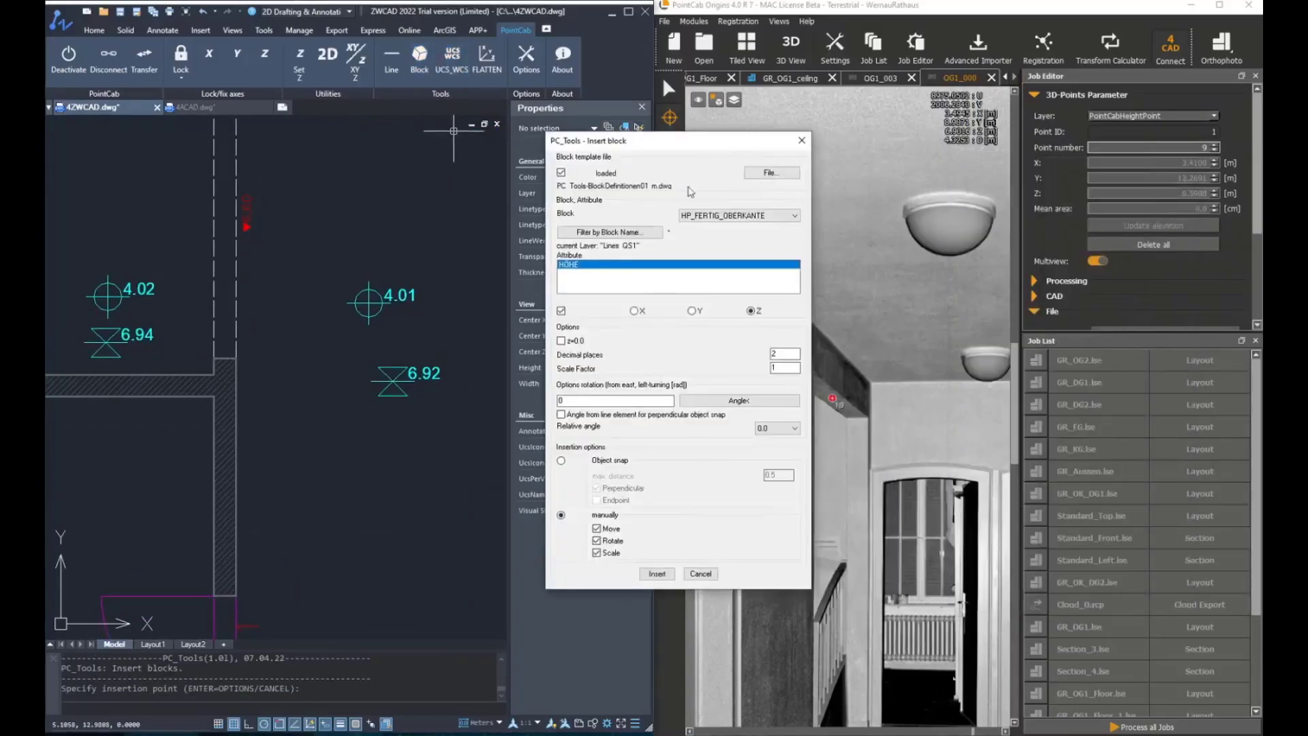
pyautogui.click(663, 576)
pyautogui.moveTo(961, 491); pyautogui.dragTo(770, 412, button='middle')
pyautogui.moveTo(974, 381); pyautogui.dragTo(756, 345, button='middle')
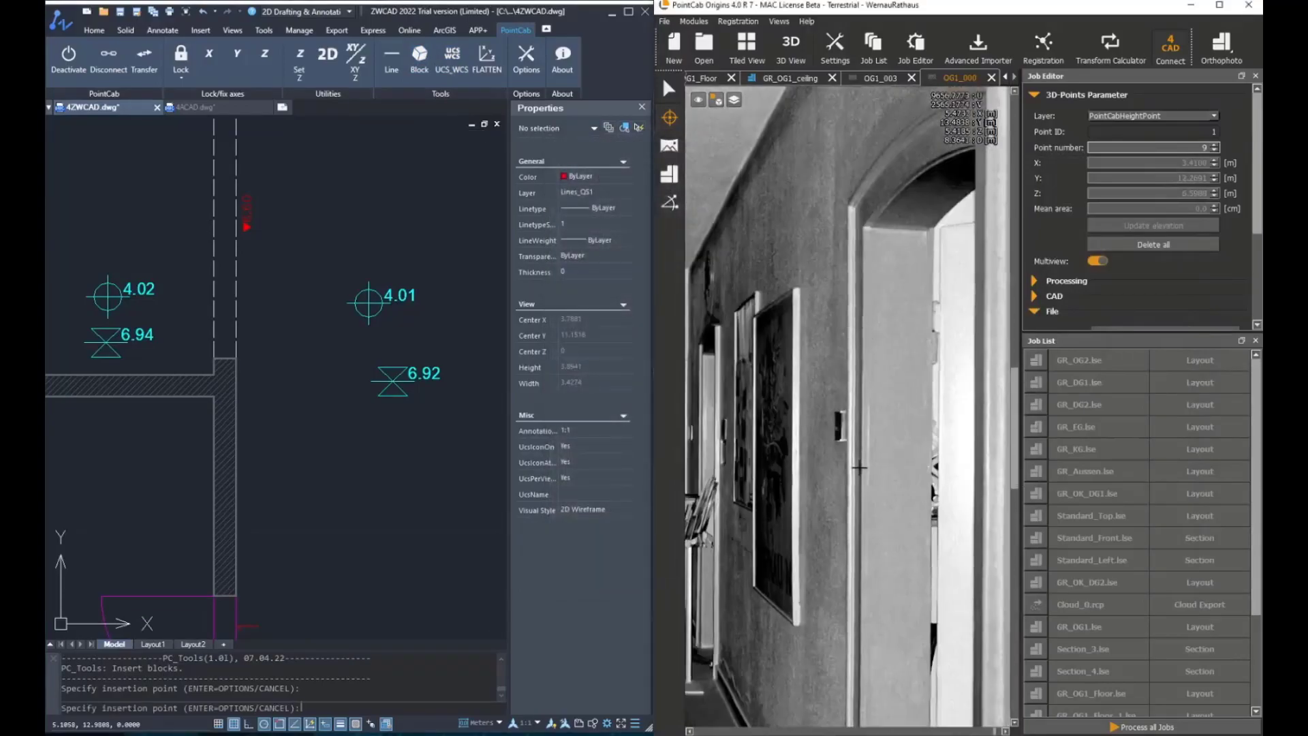
pyautogui.scroll(-3, 838, 314)
pyautogui.scroll(-3, 247, 273)
pyautogui.scroll(2, 315, 429)
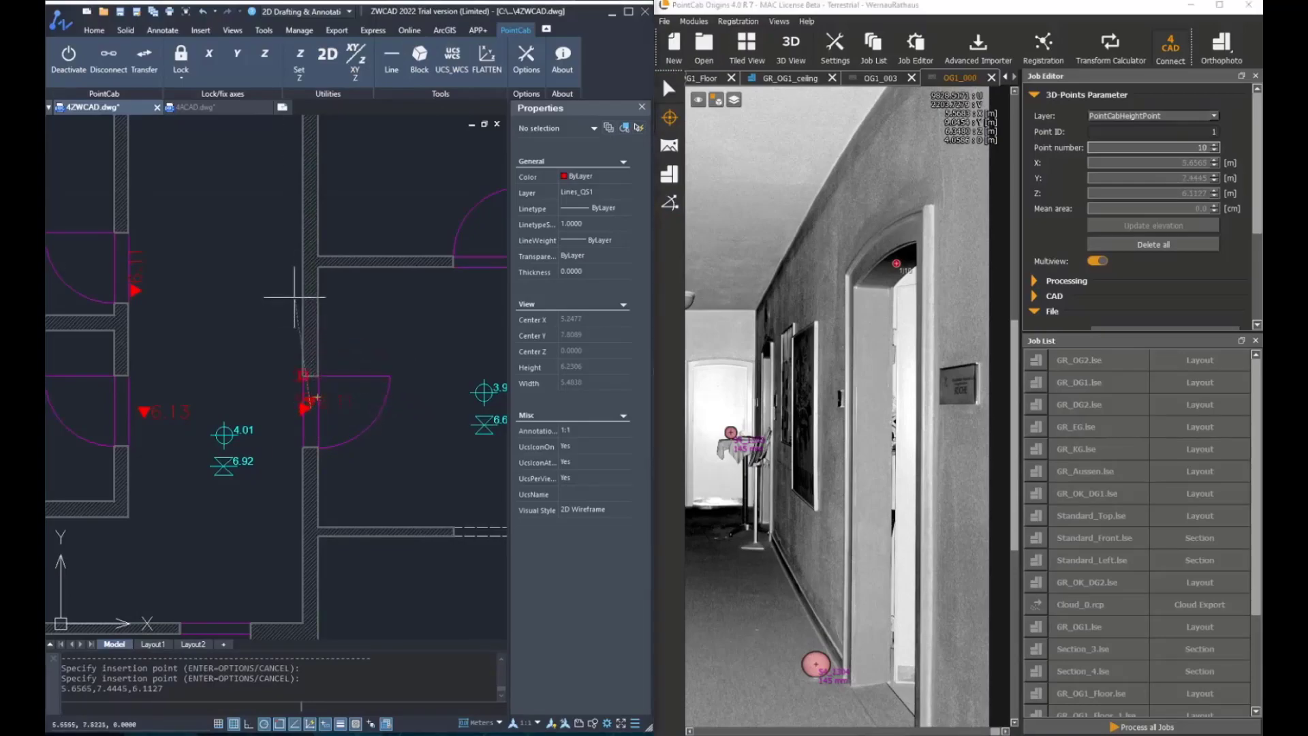
# Zoom in on the plan to inspect the door head block just inserted and cancel the insertion command
pyautogui.scroll(2, 303, 354)
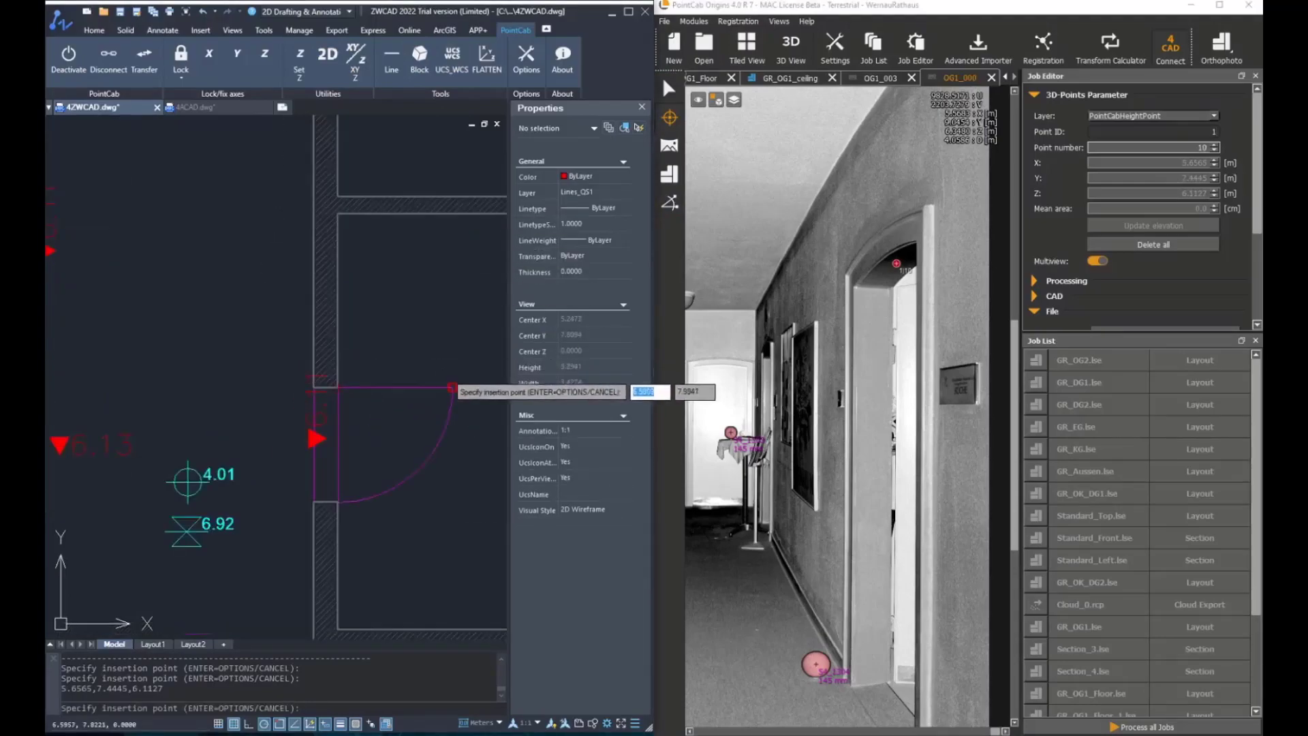
pyautogui.press('Escape')
pyautogui.press('Escape')
pyautogui.scroll(-2, 368, 427)
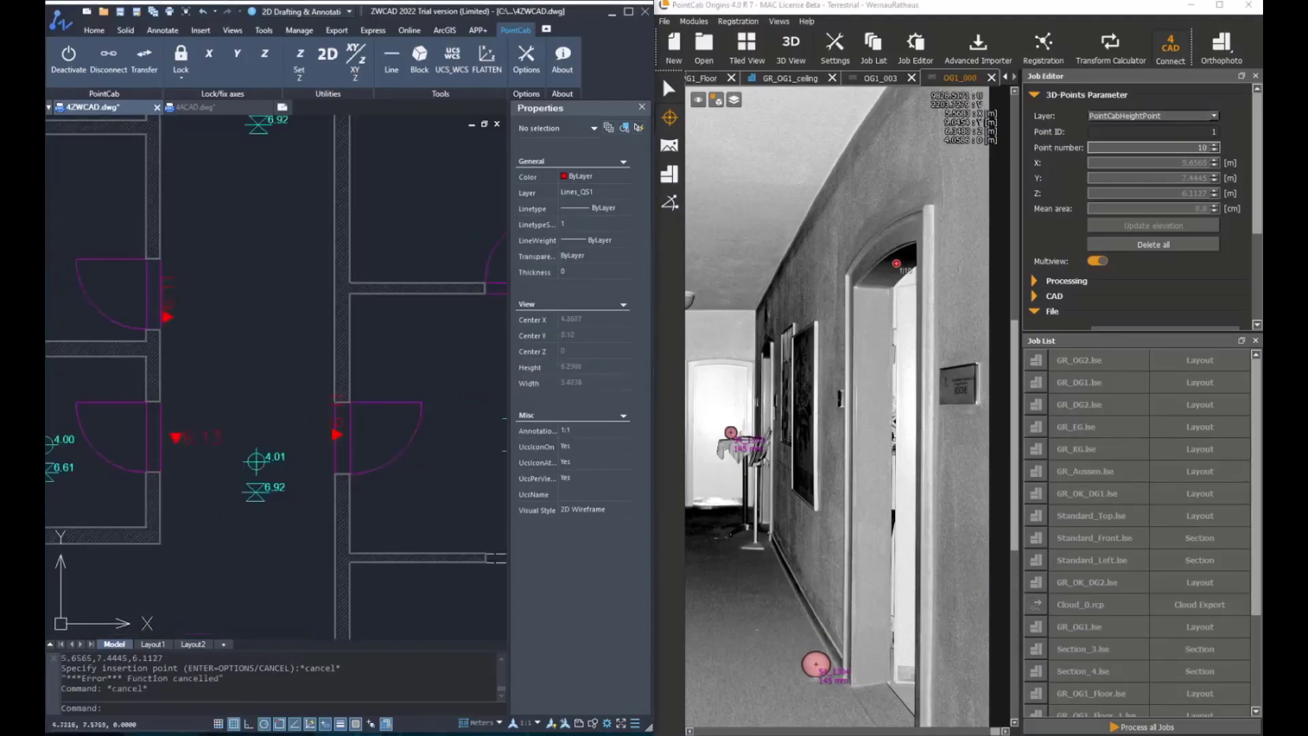